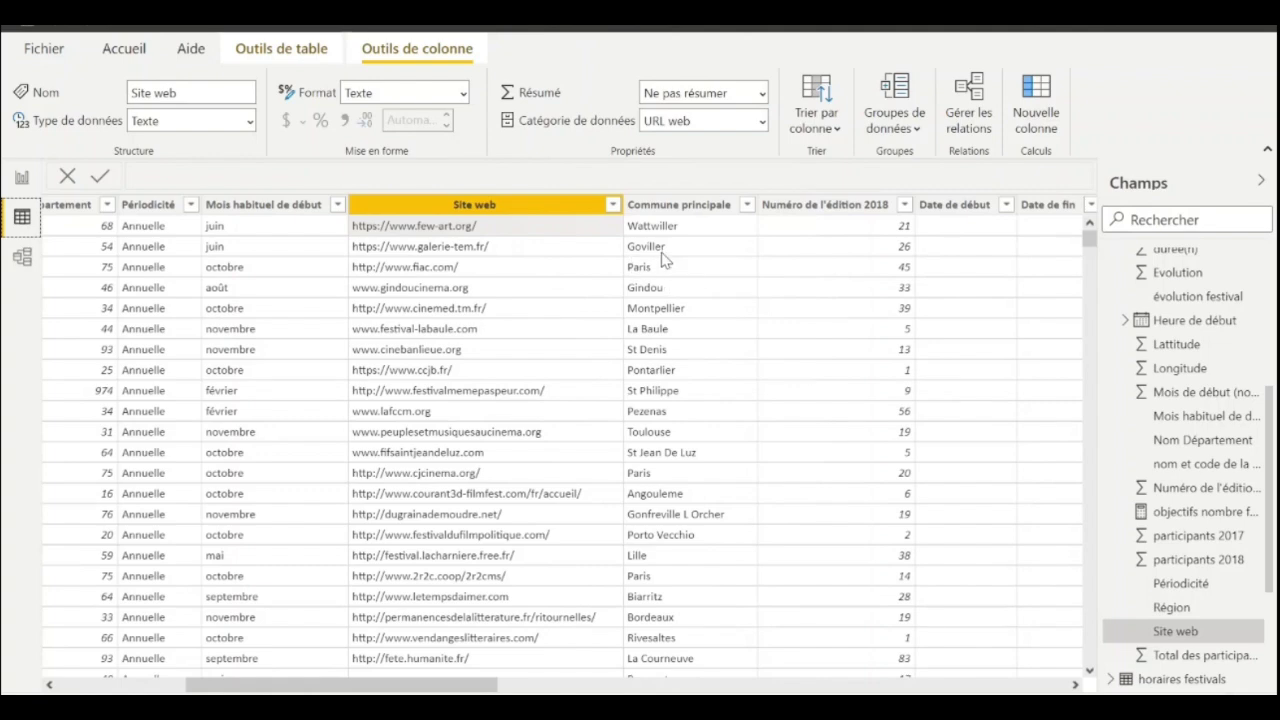
Set the data category of the Lattitude column to Latitude
scroll(664, 258, right, 3)
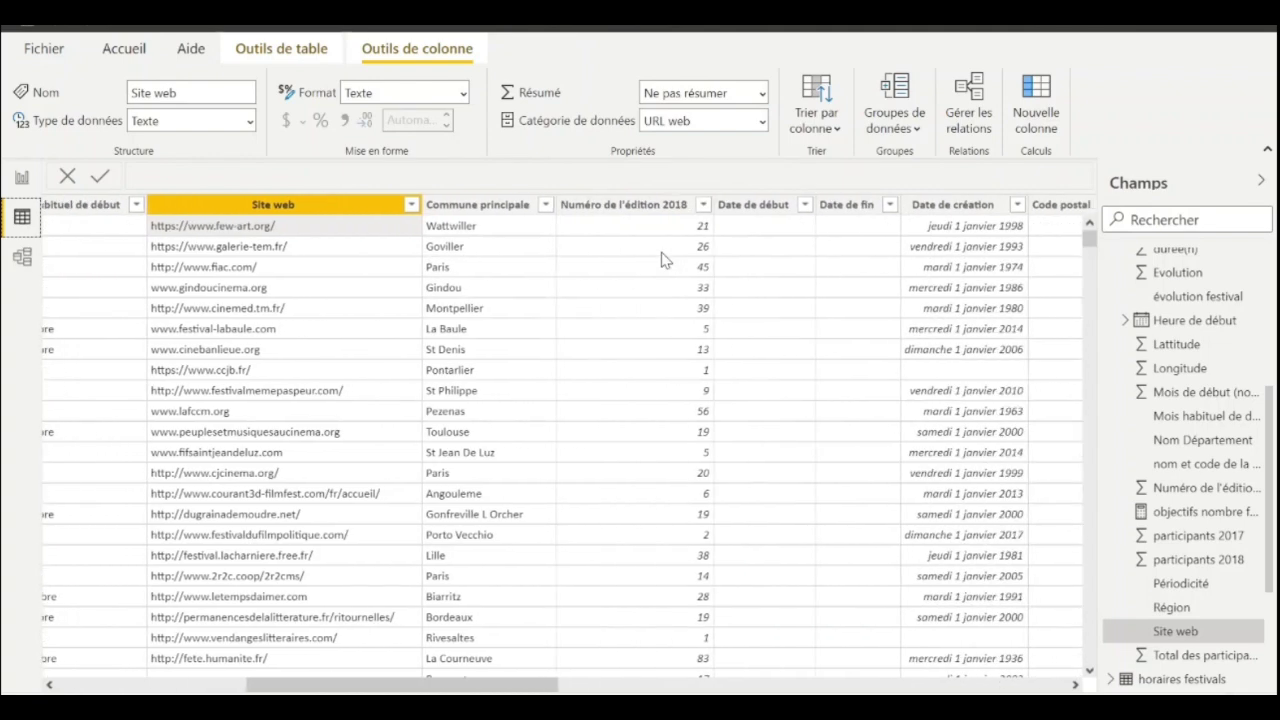
scroll(664, 258, right, 20)
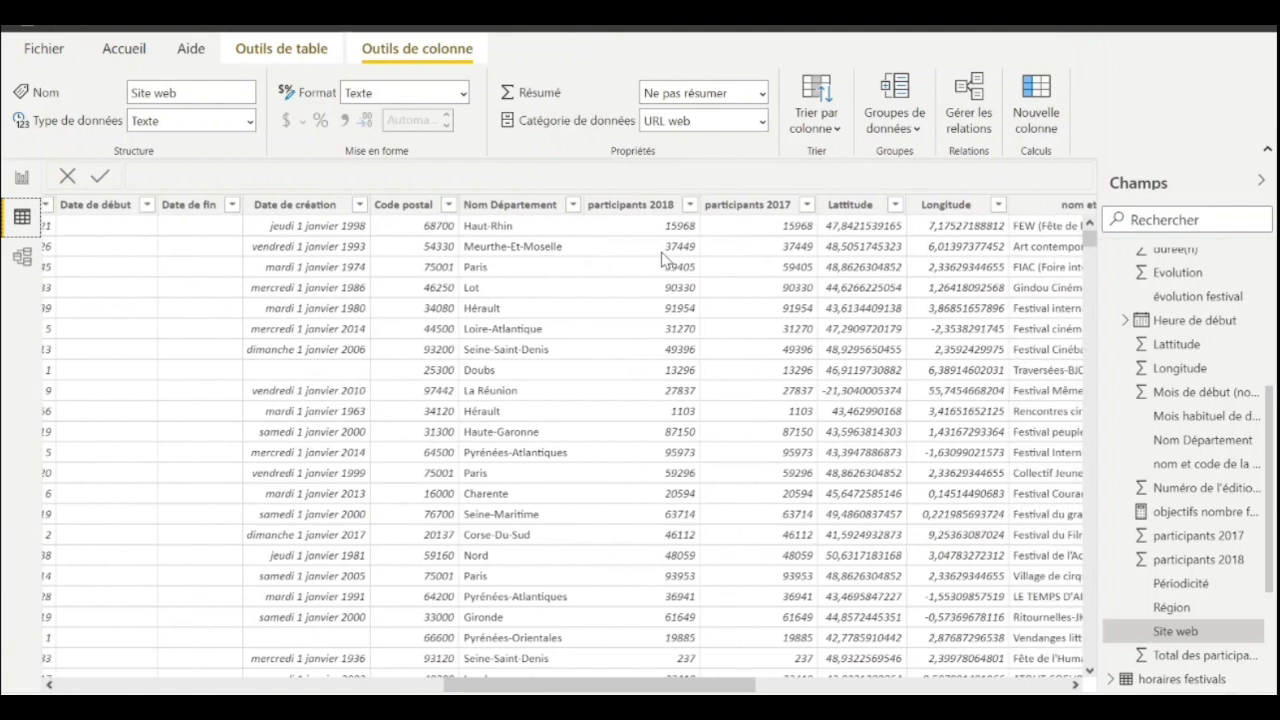
click(810, 208)
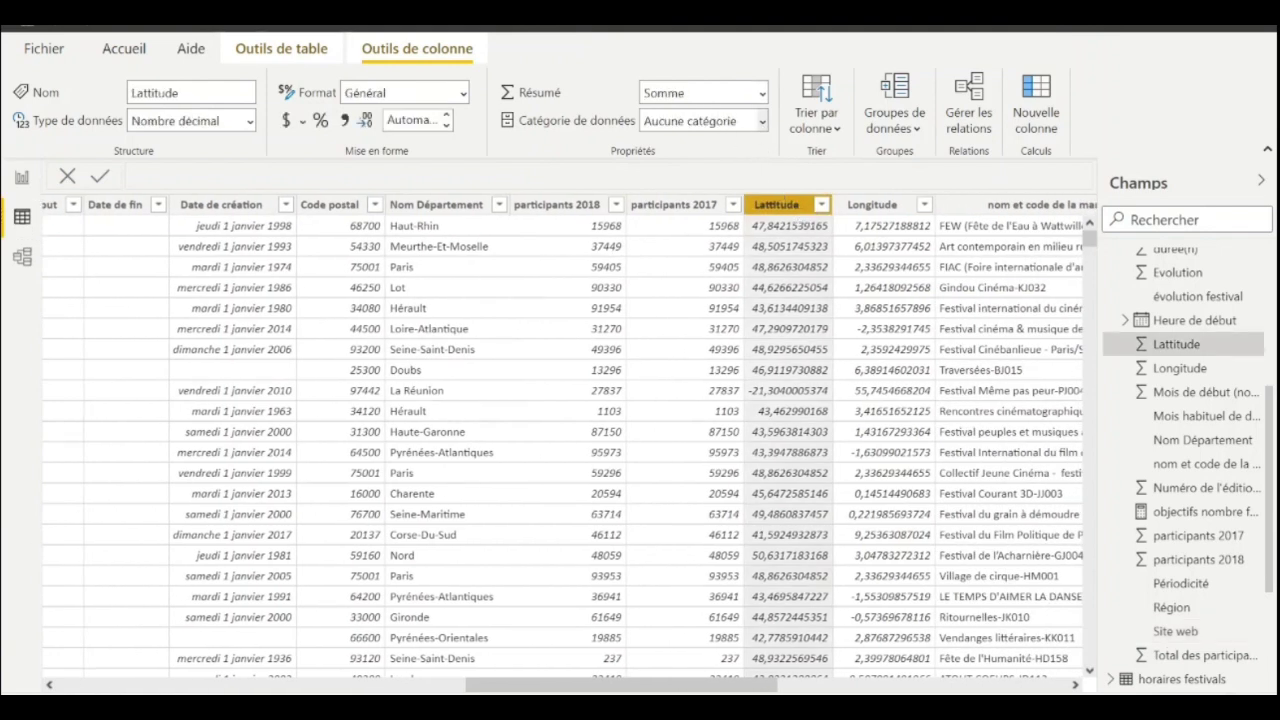
click(765, 122)
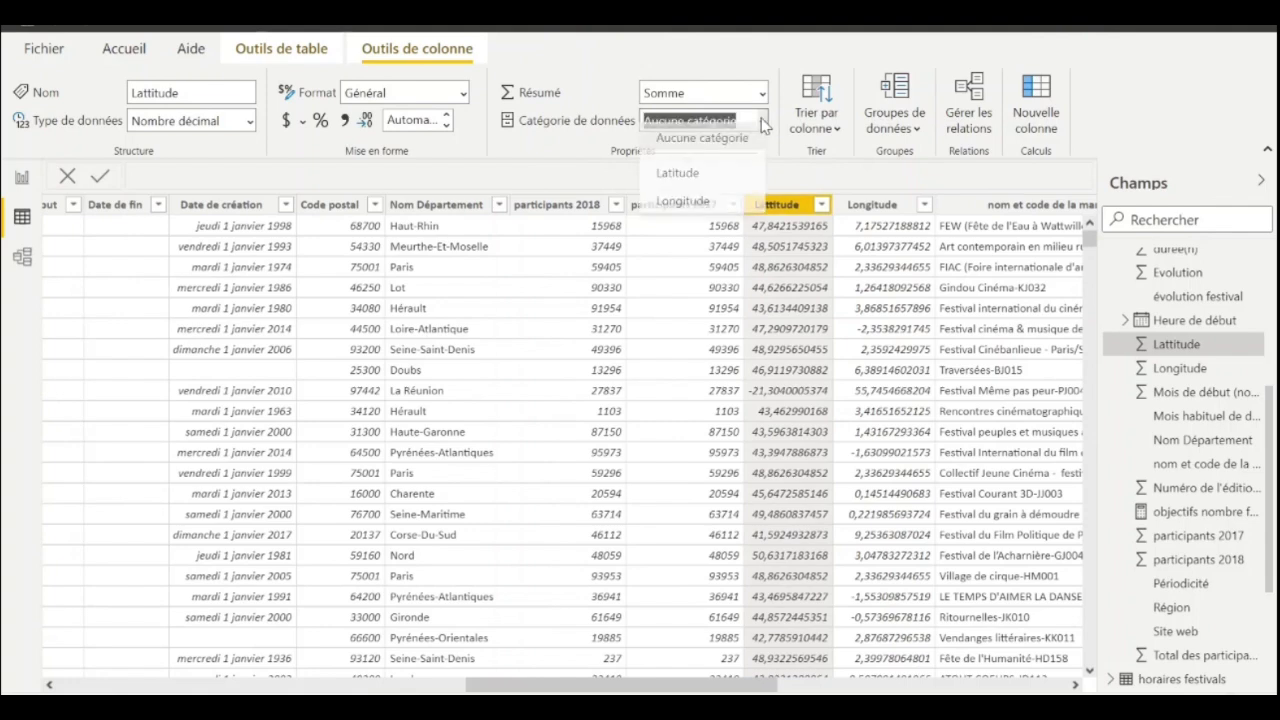
click(713, 182)
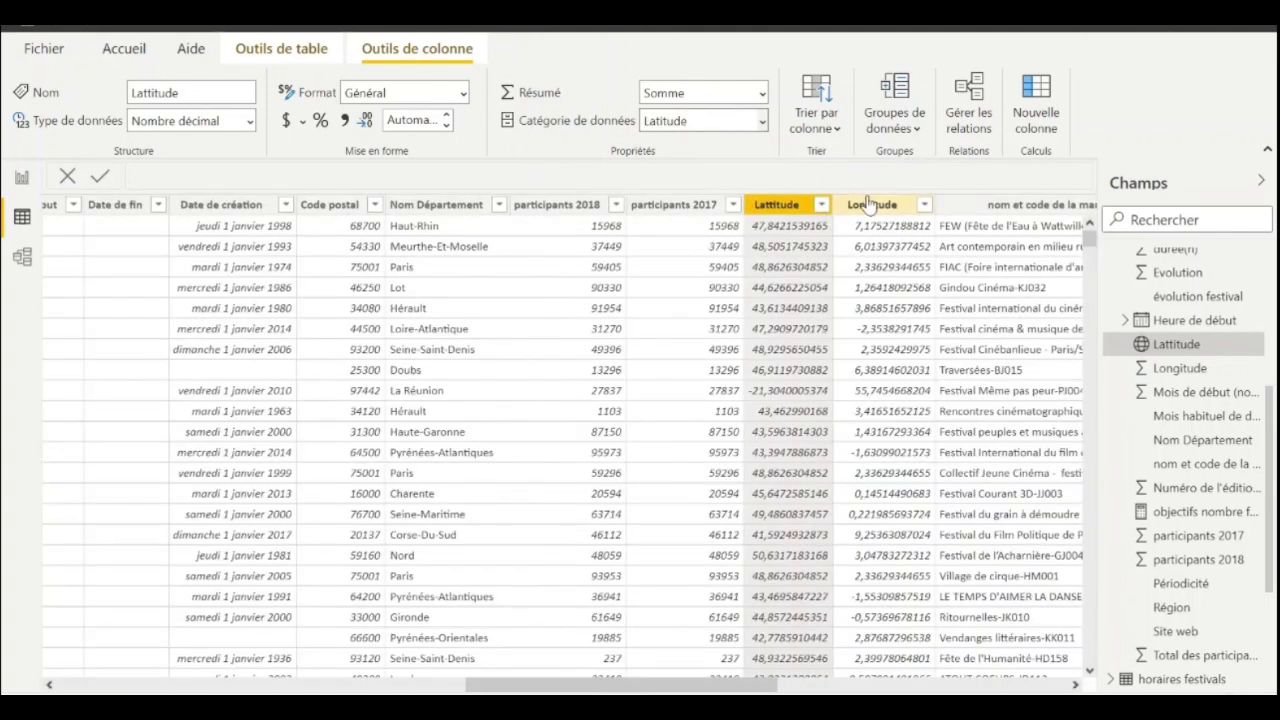
Set the data category of the Longitude column to Longitude
click(864, 205)
click(762, 122)
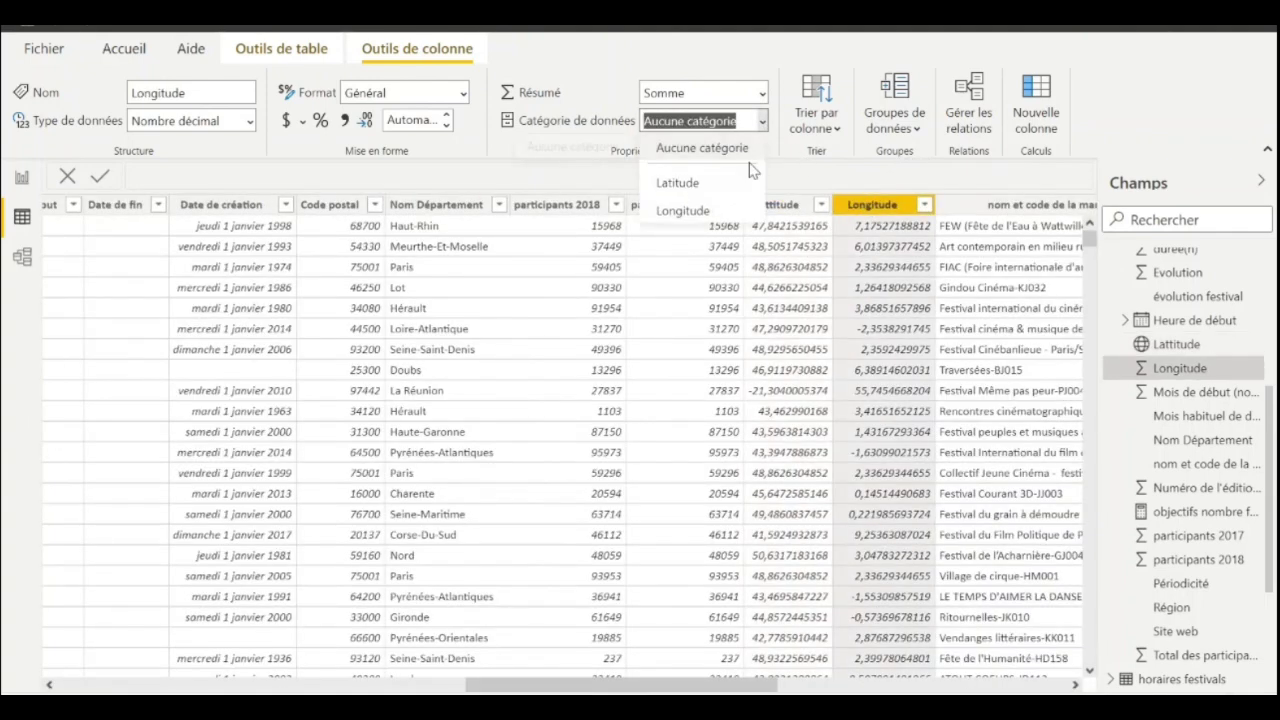
click(729, 205)
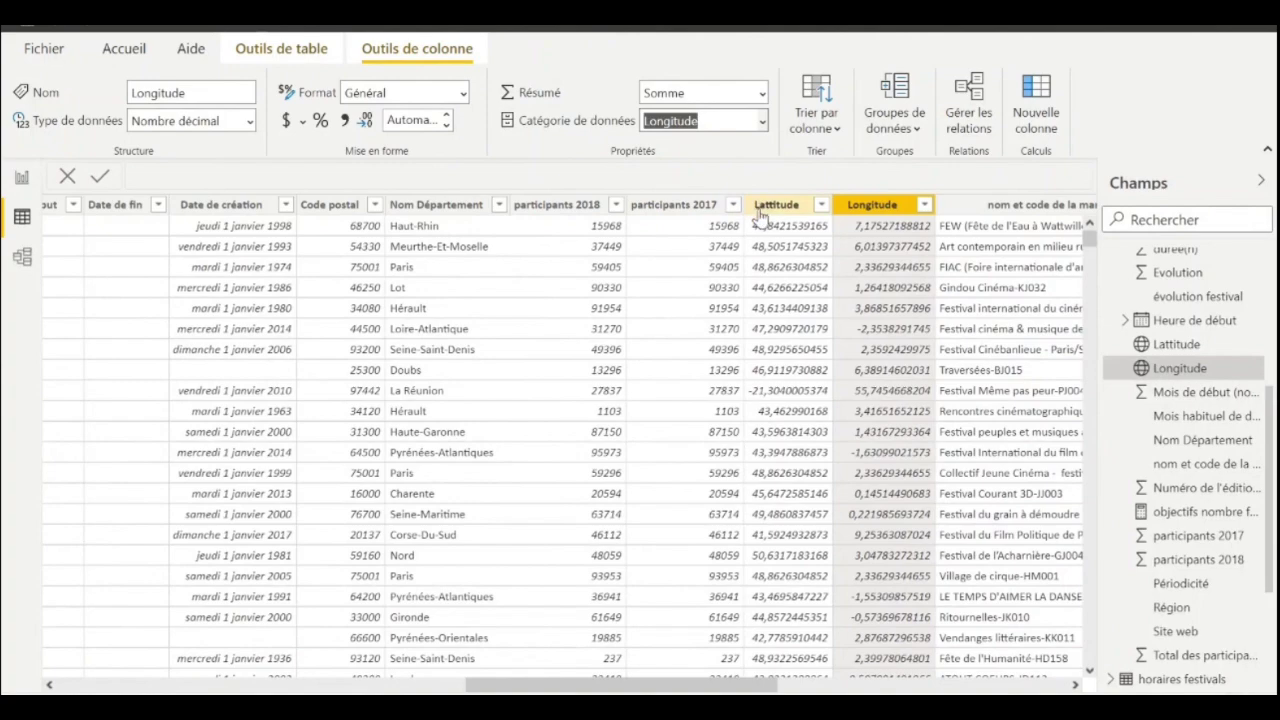
Assign the Code postal data category to the Code postal column of the festivals table
scroll(638, 350, right, 9)
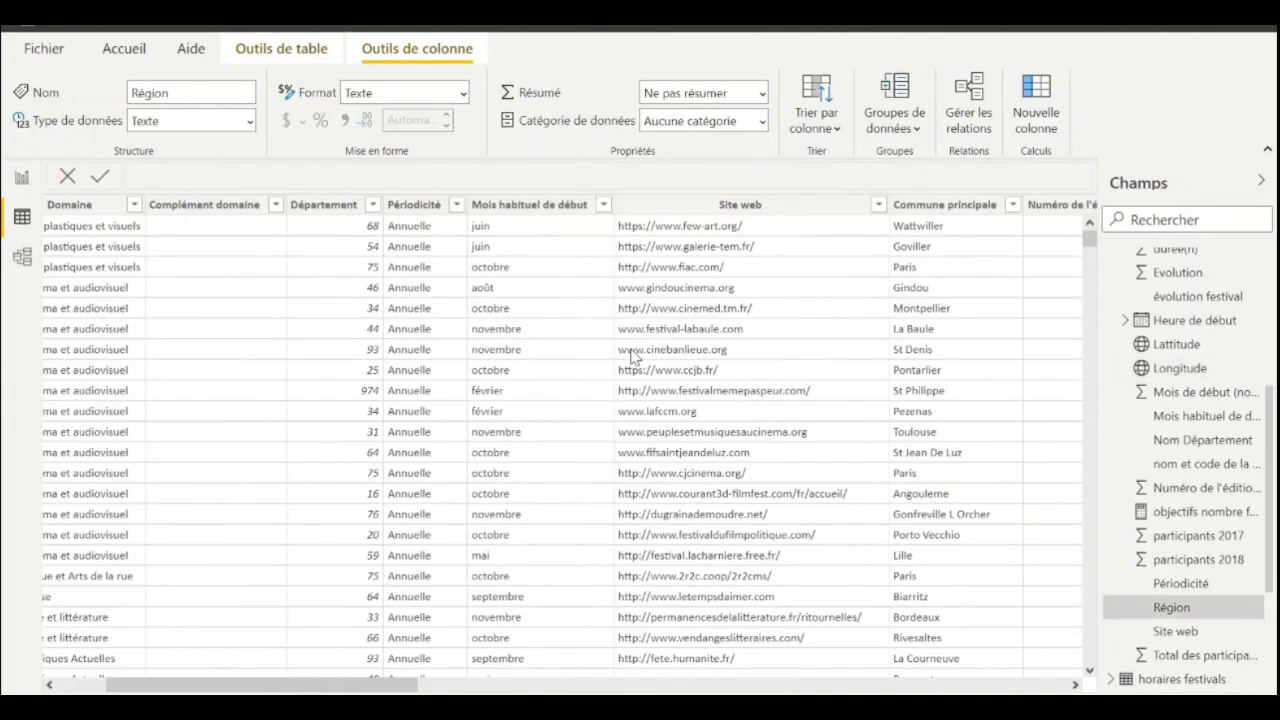
scroll(640, 350, right, 9)
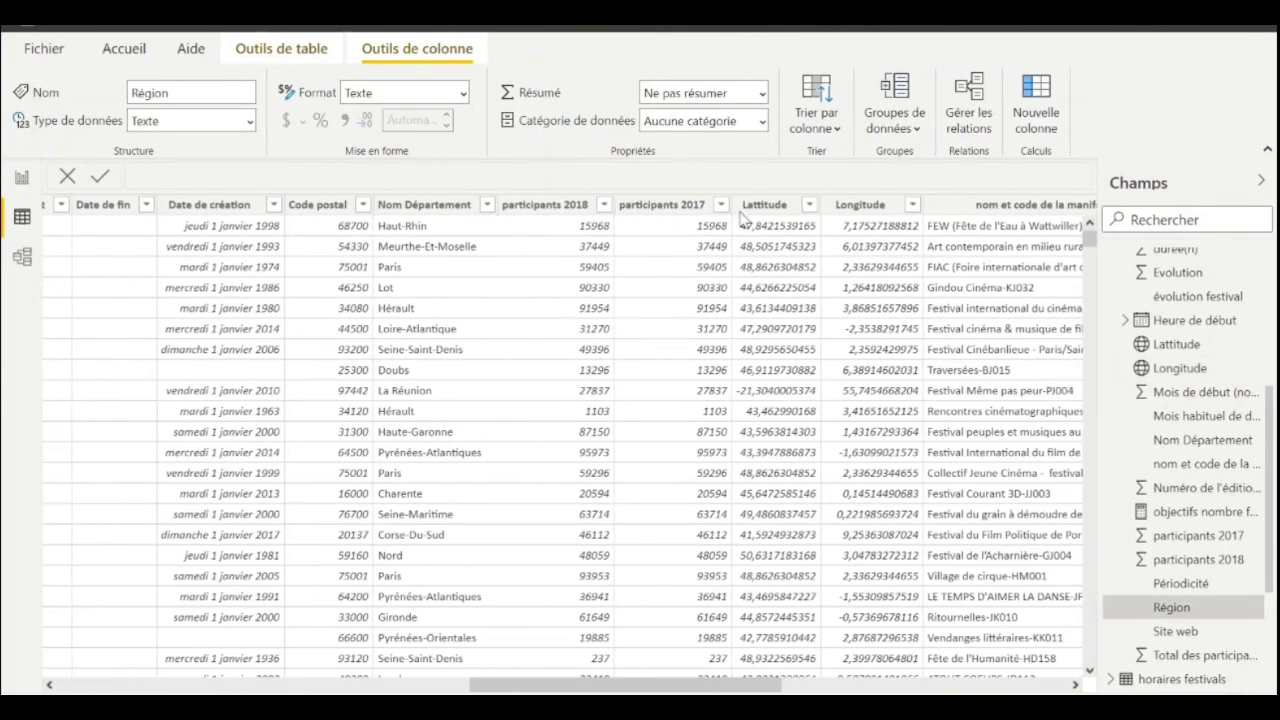
click(764, 204)
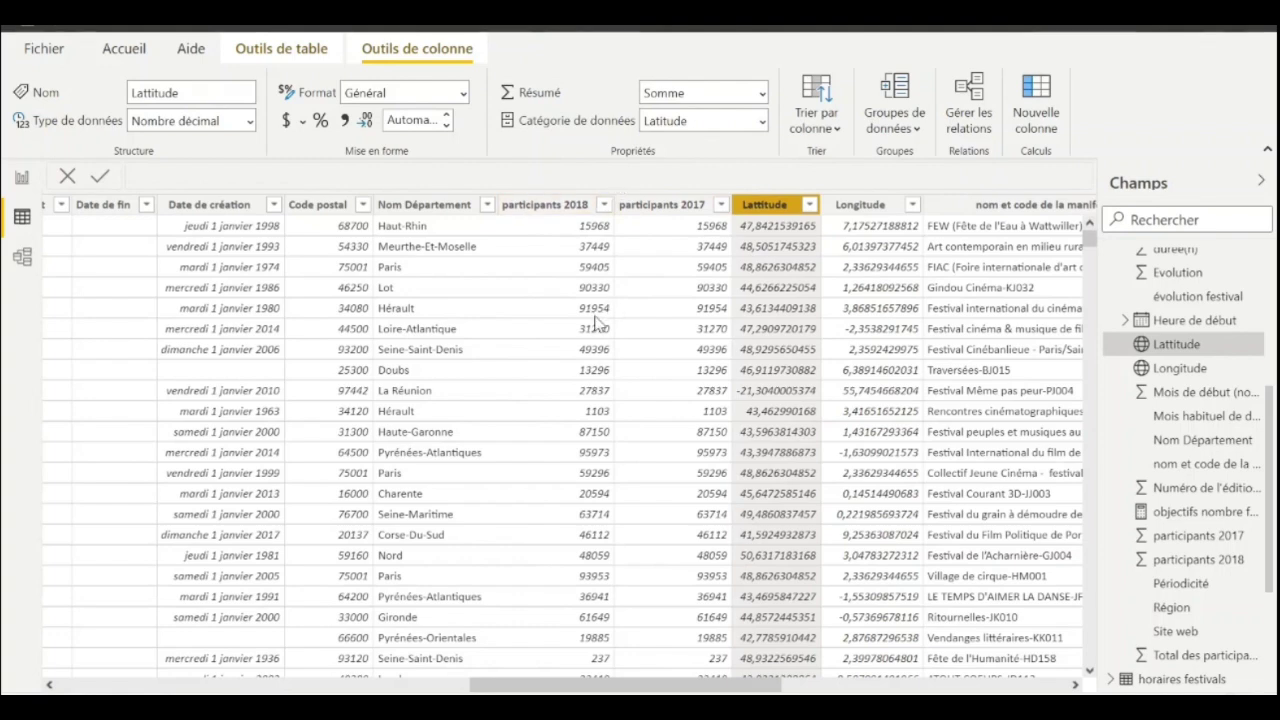
scroll(591, 316, left, 2)
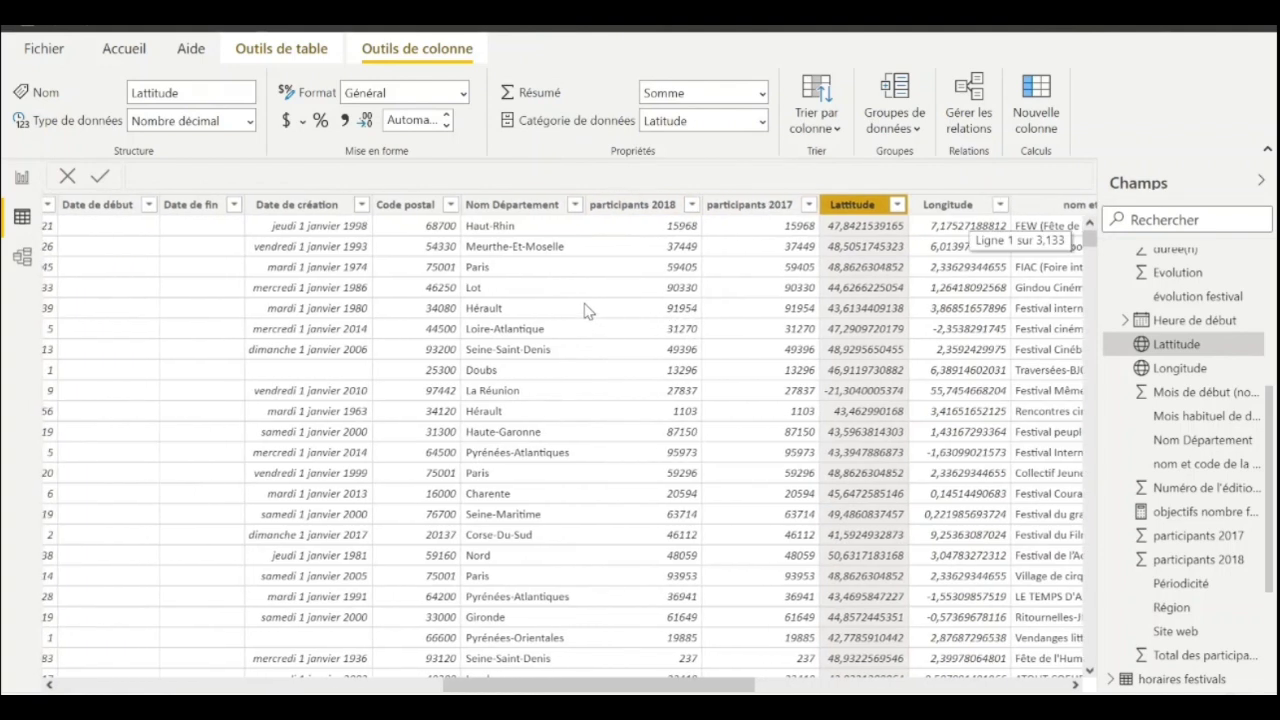
scroll(586, 309, down, 1)
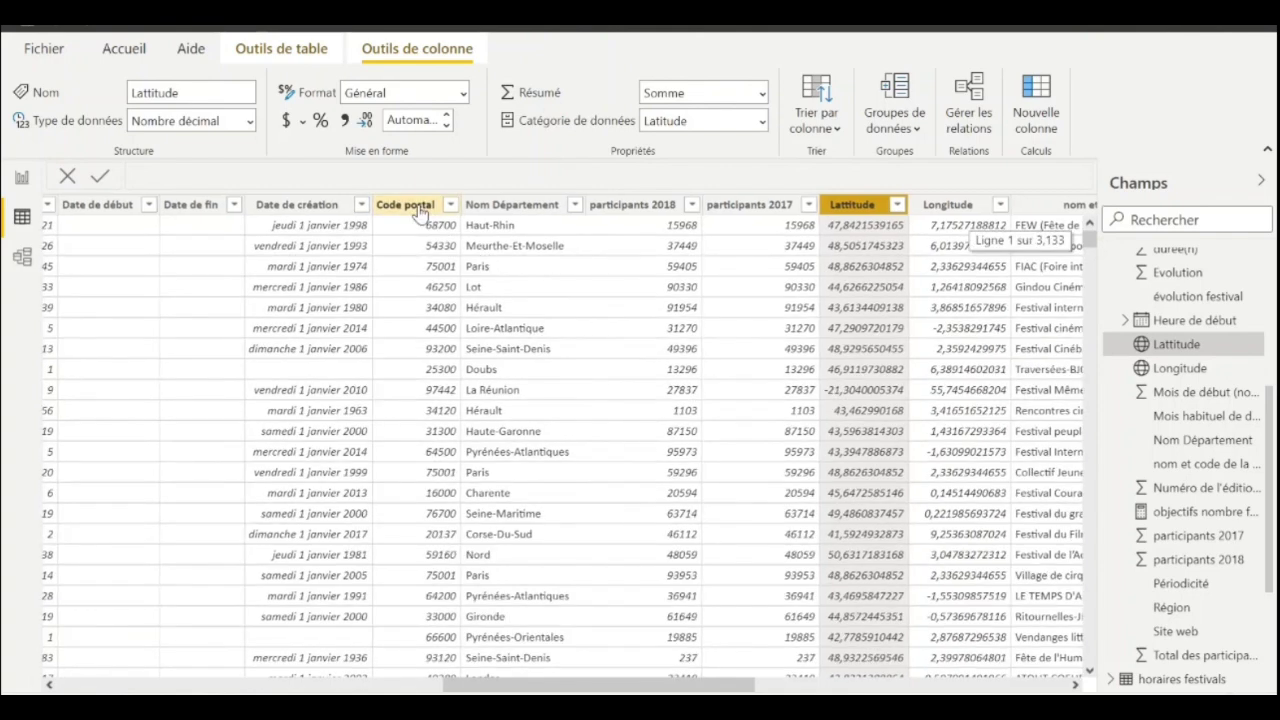
click(420, 208)
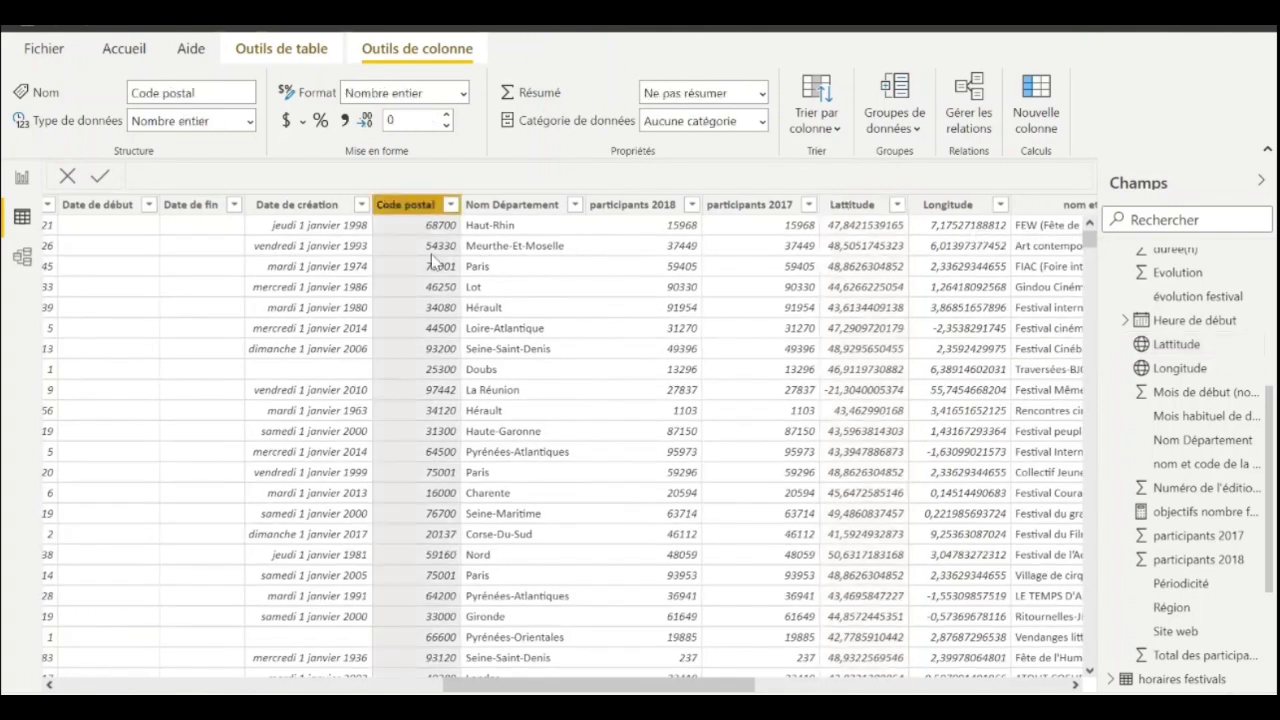
click(761, 122)
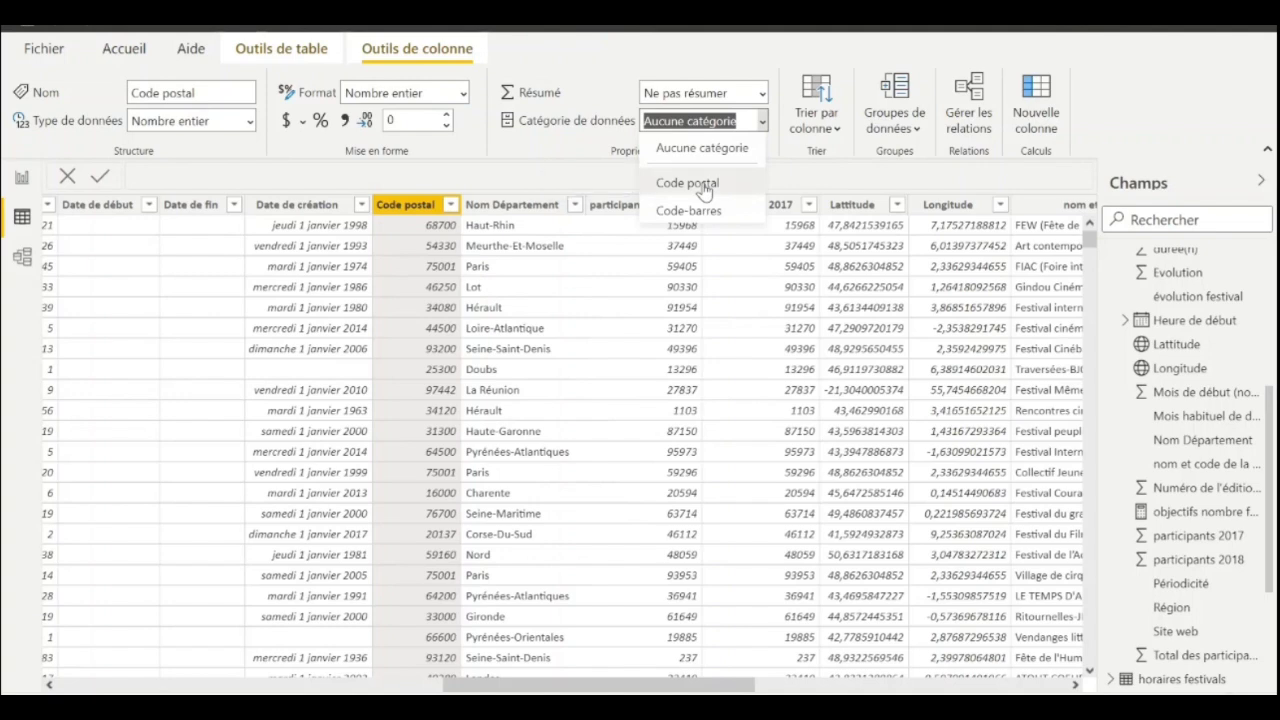
click(687, 183)
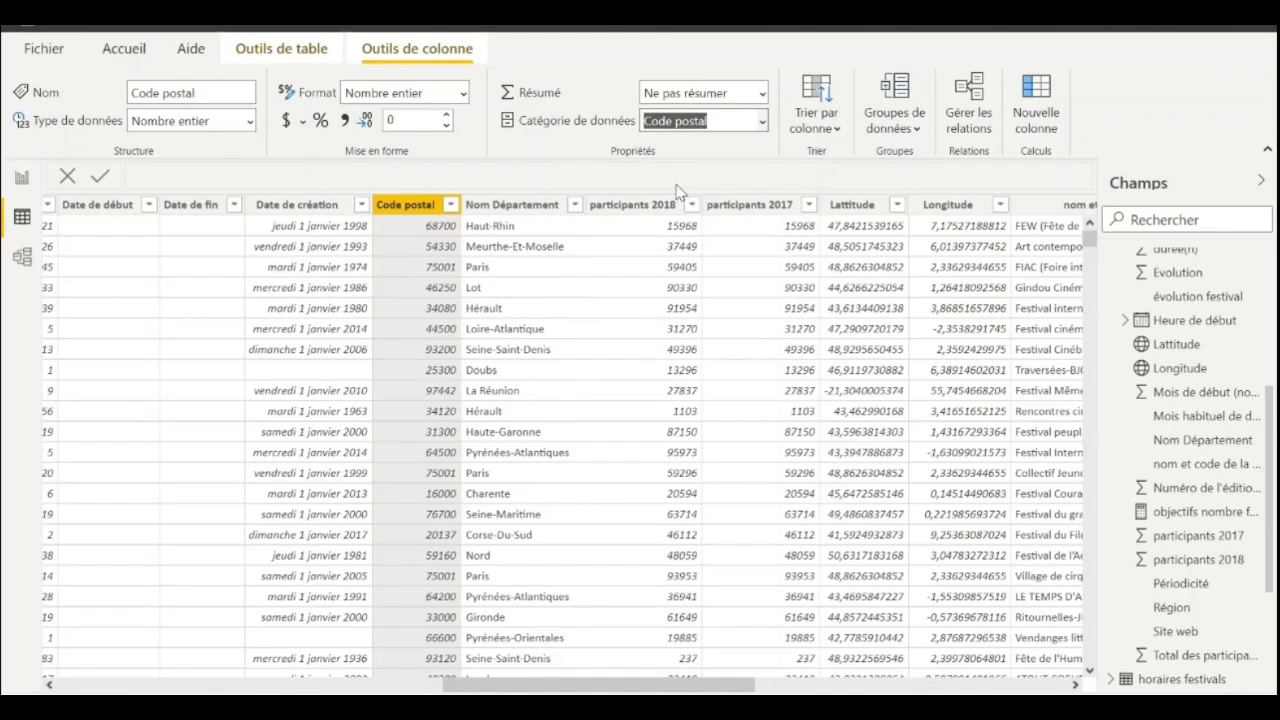
In the report view, give the Géolocalisation page a custom size with a height of 2000 pixels and fit its display to the width
click(23, 180)
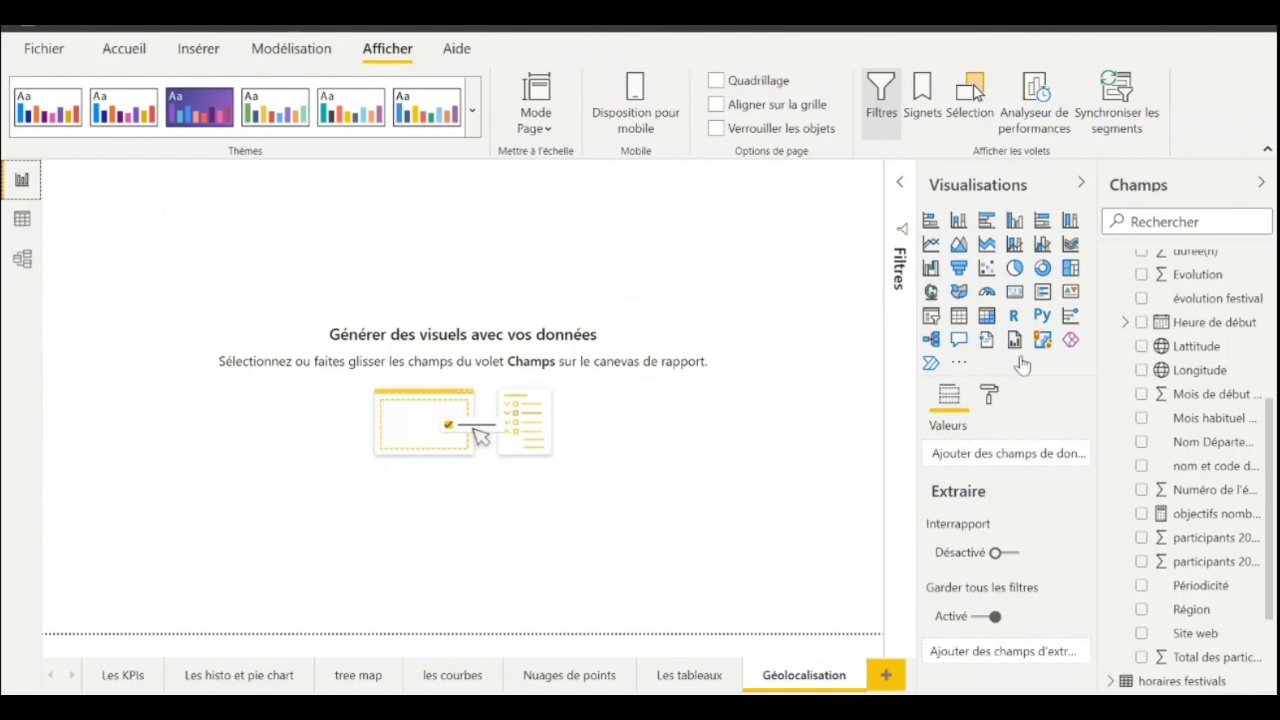
click(1000, 396)
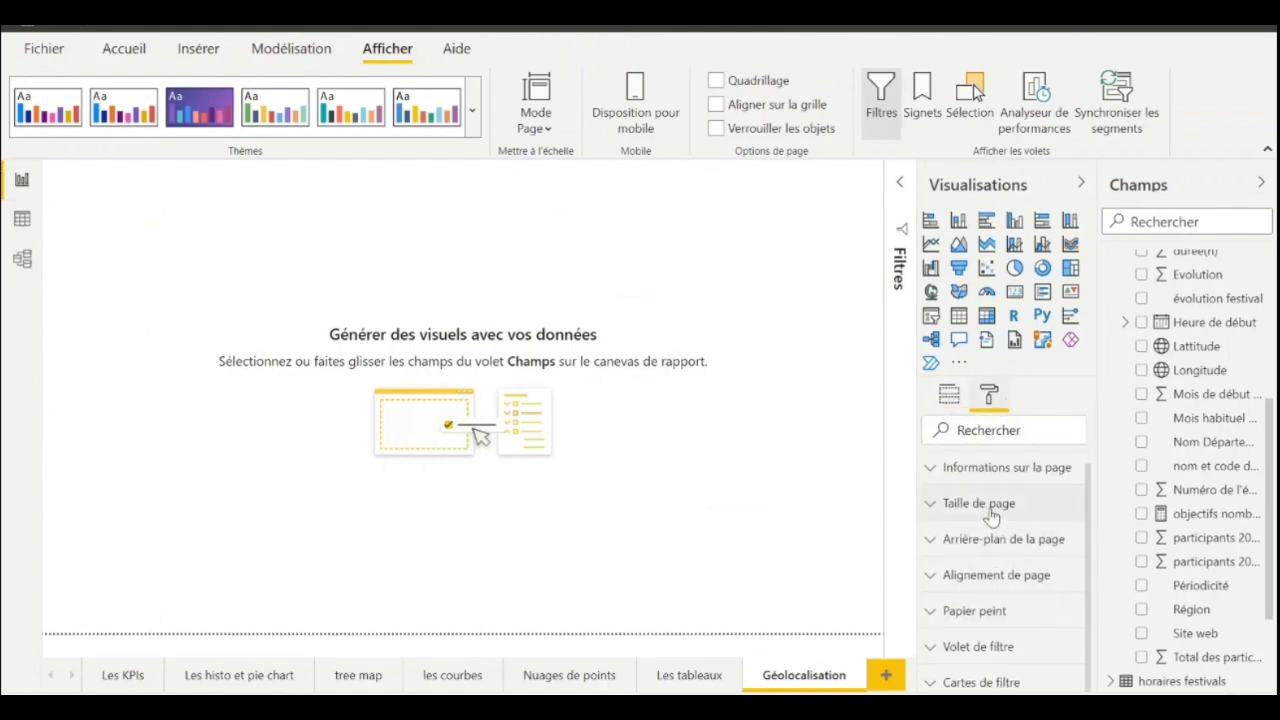
click(988, 504)
click(993, 562)
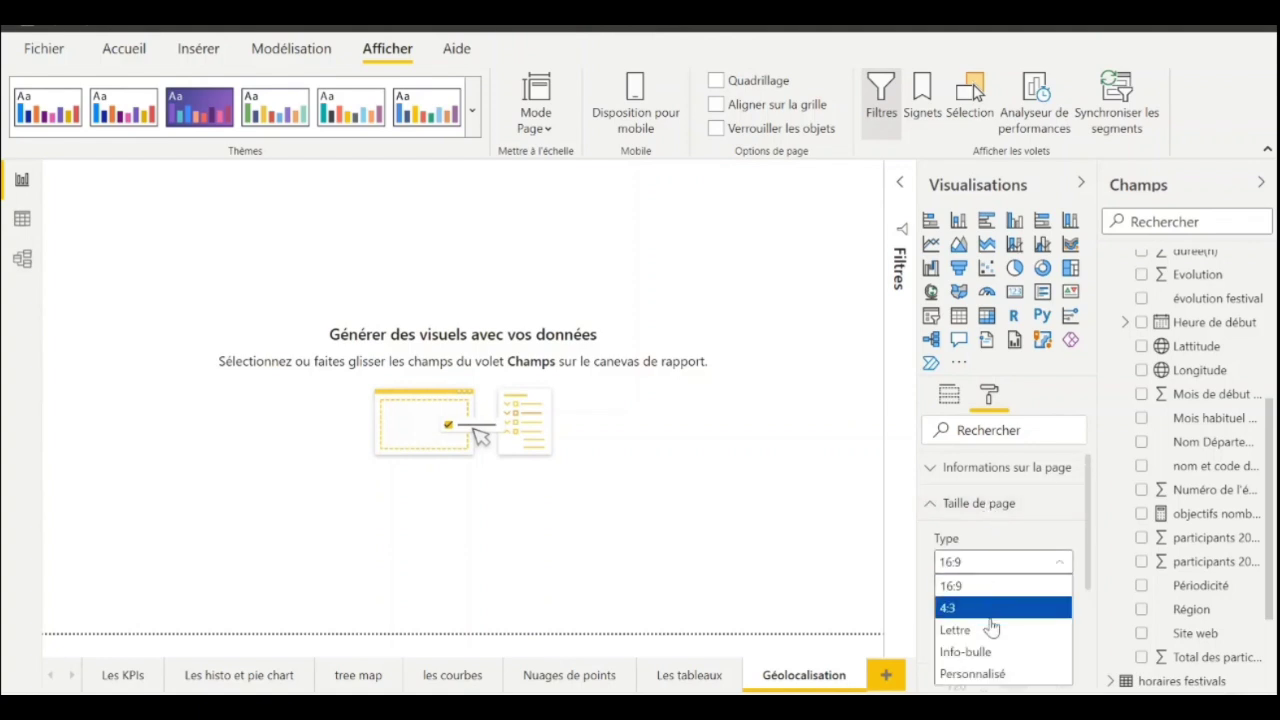
click(997, 675)
scroll(1000, 560, down, 3)
click(970, 486)
text(2000)
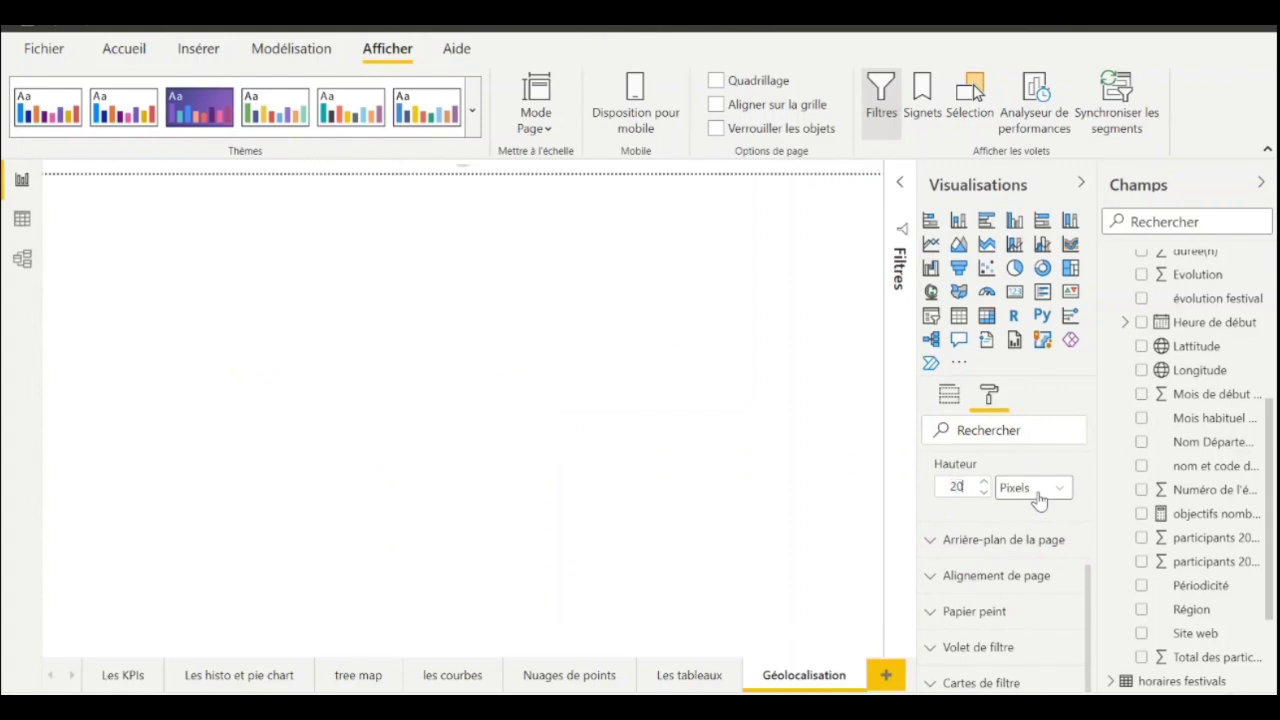
click(531, 118)
click(565, 194)
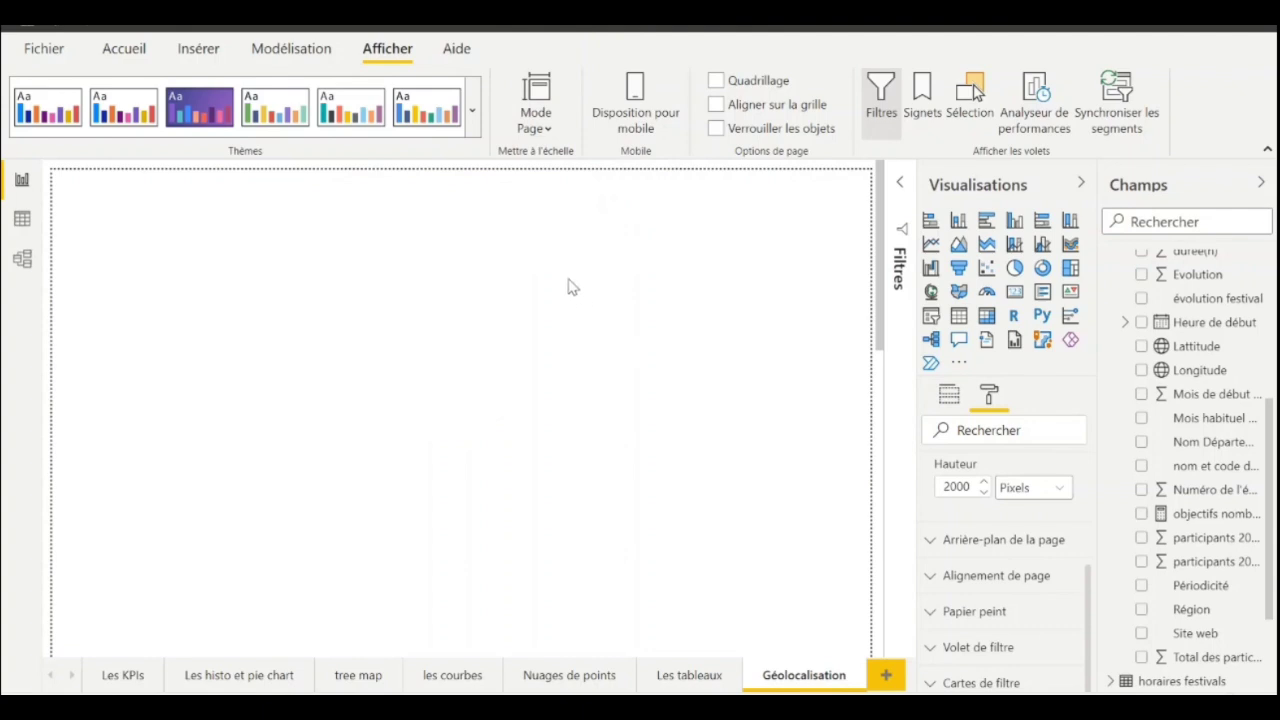
Add a map visual spanning most of the page width, with the festivals table's Code postal field as its location
click(930, 291)
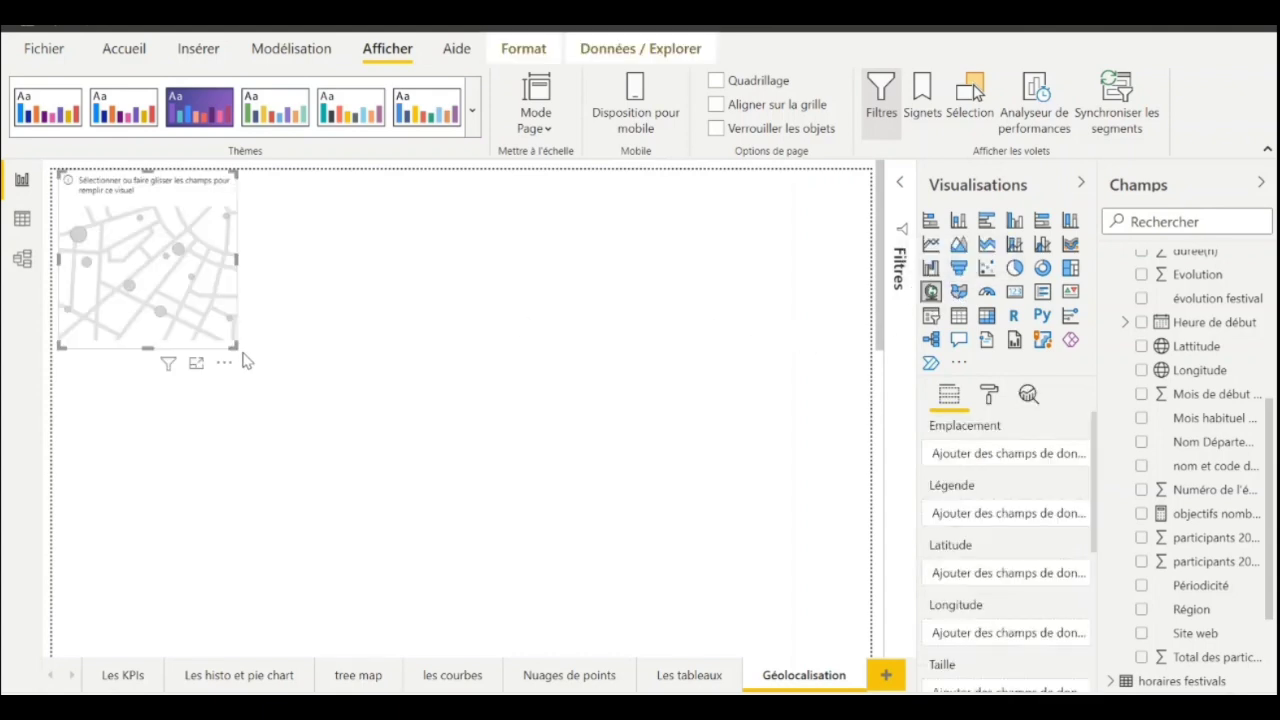
drag(239, 349, 779, 530)
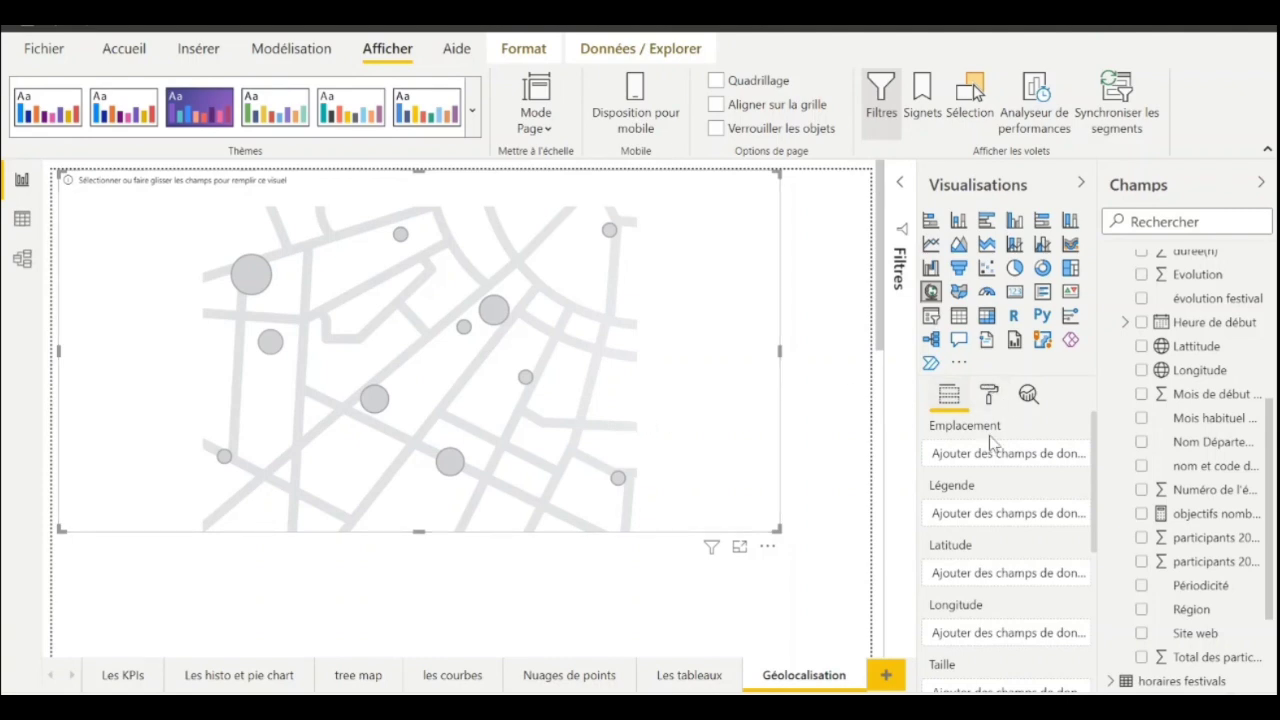
scroll(1183, 396, up, 5)
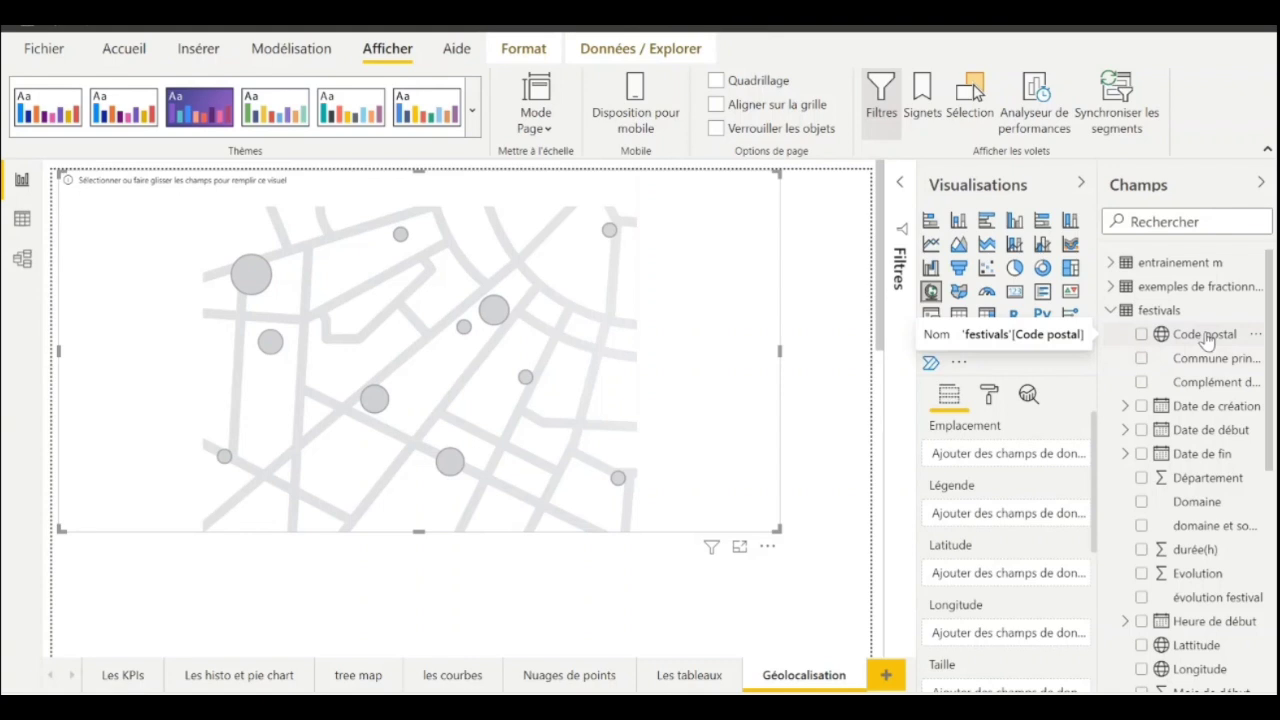
drag(1207, 340, 971, 458)
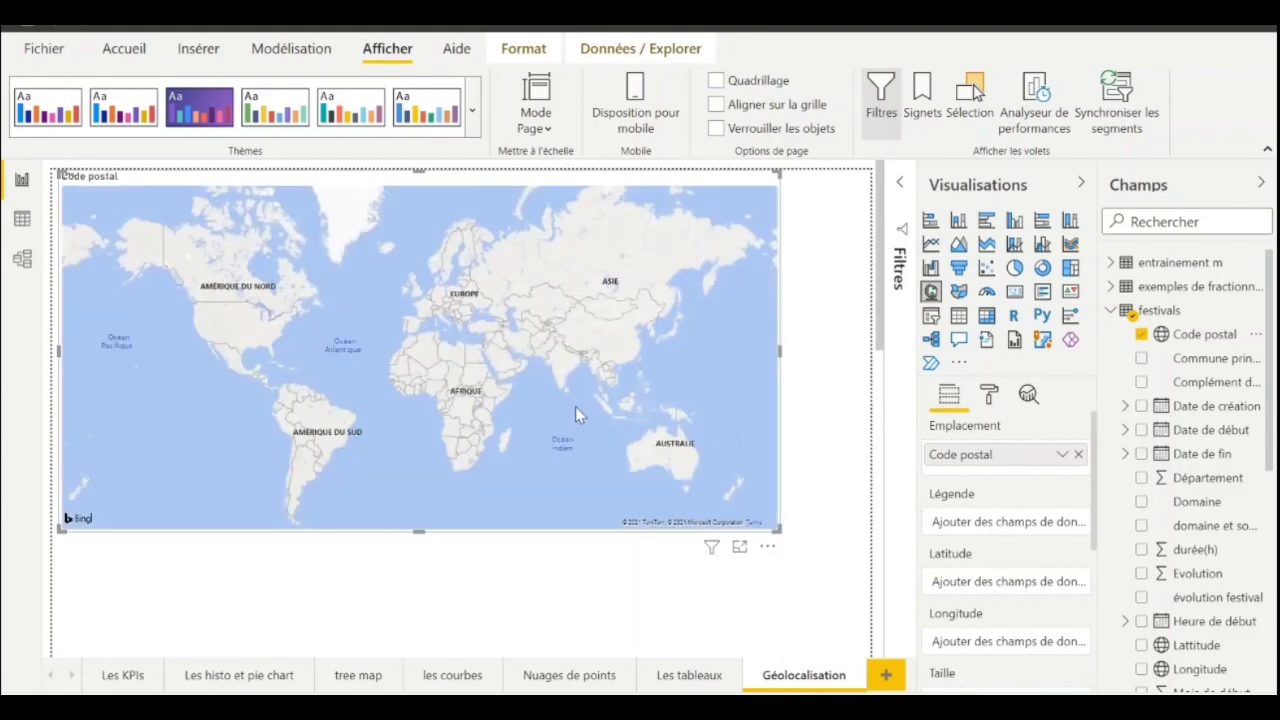
Examine how the postal code points are distributed on the map across France, the rest of Europe and beyond
scroll(428, 310, up, 3)
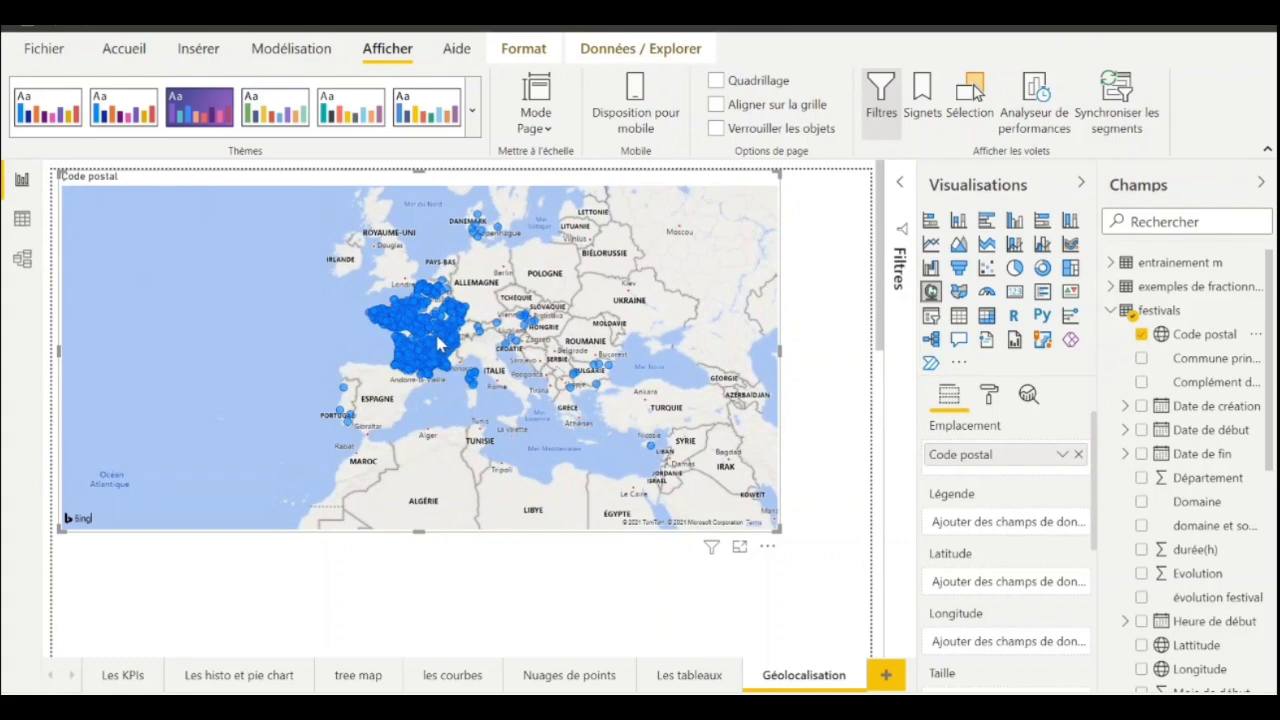
scroll(437, 343, up, 2)
scroll(437, 342, up, 1)
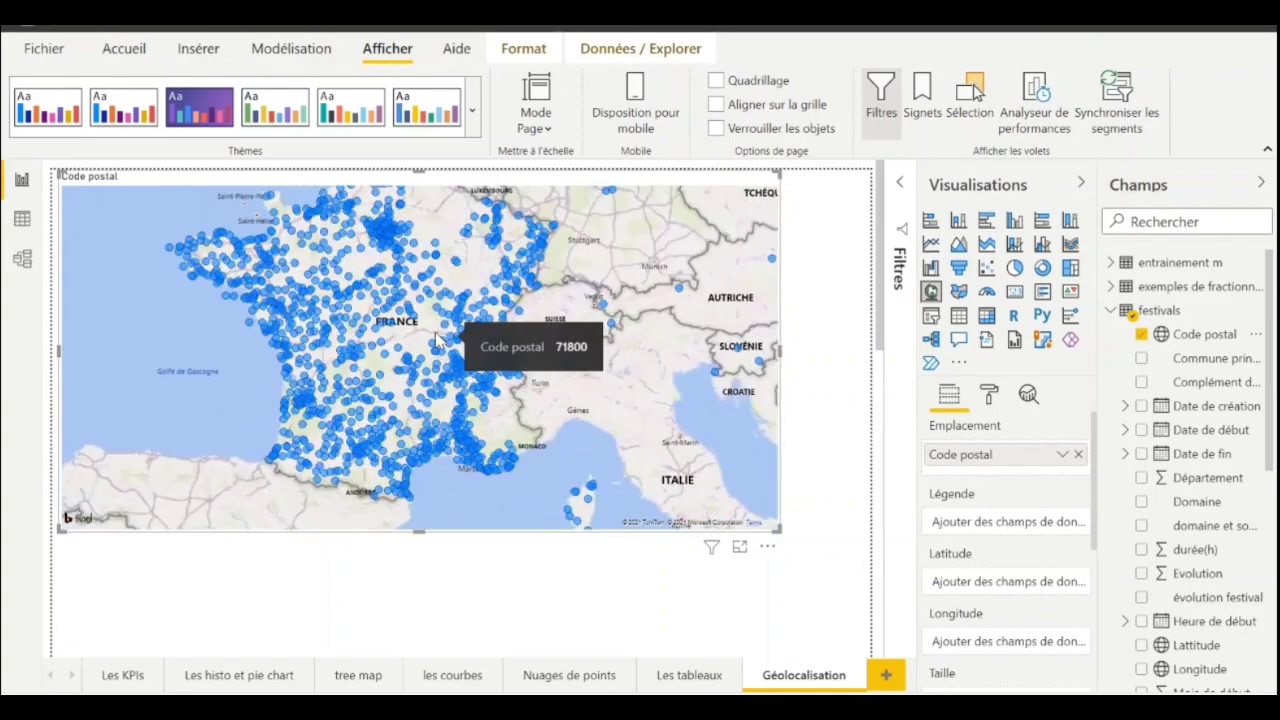
scroll(436, 340, up, 2)
scroll(458, 352, down, 3)
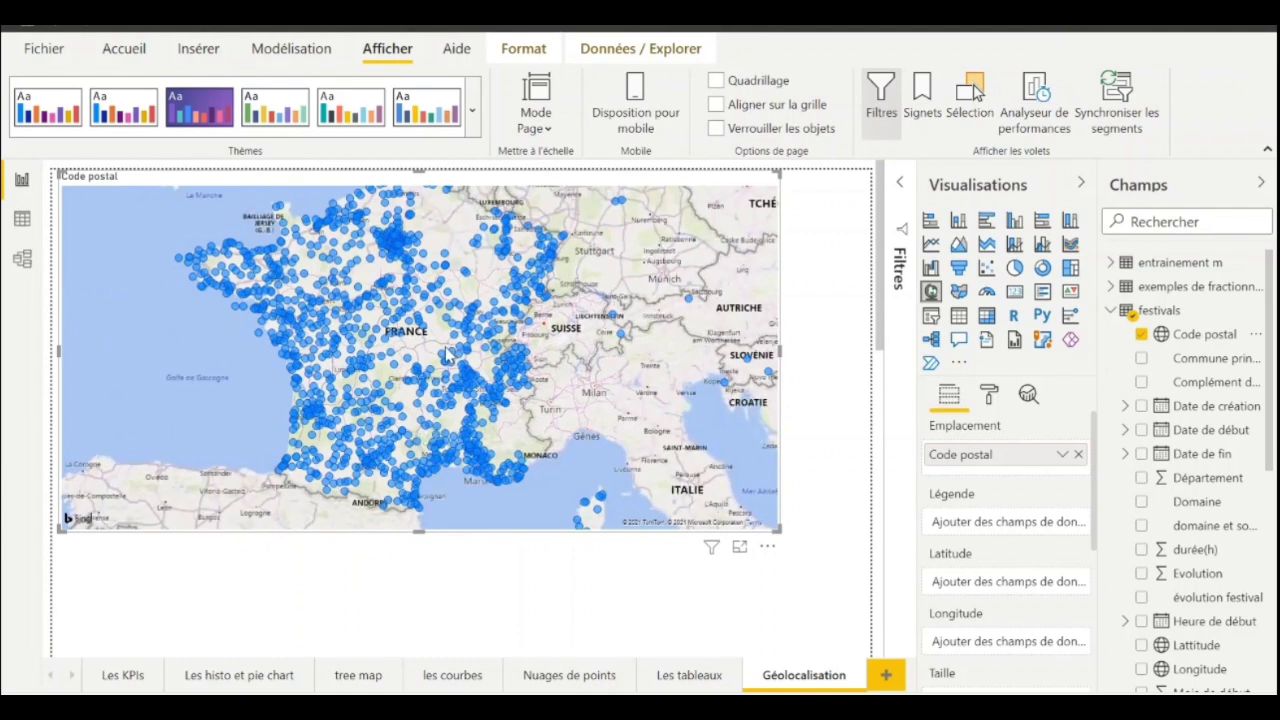
mouse_move(620, 333)
scroll(440, 315, down, 3)
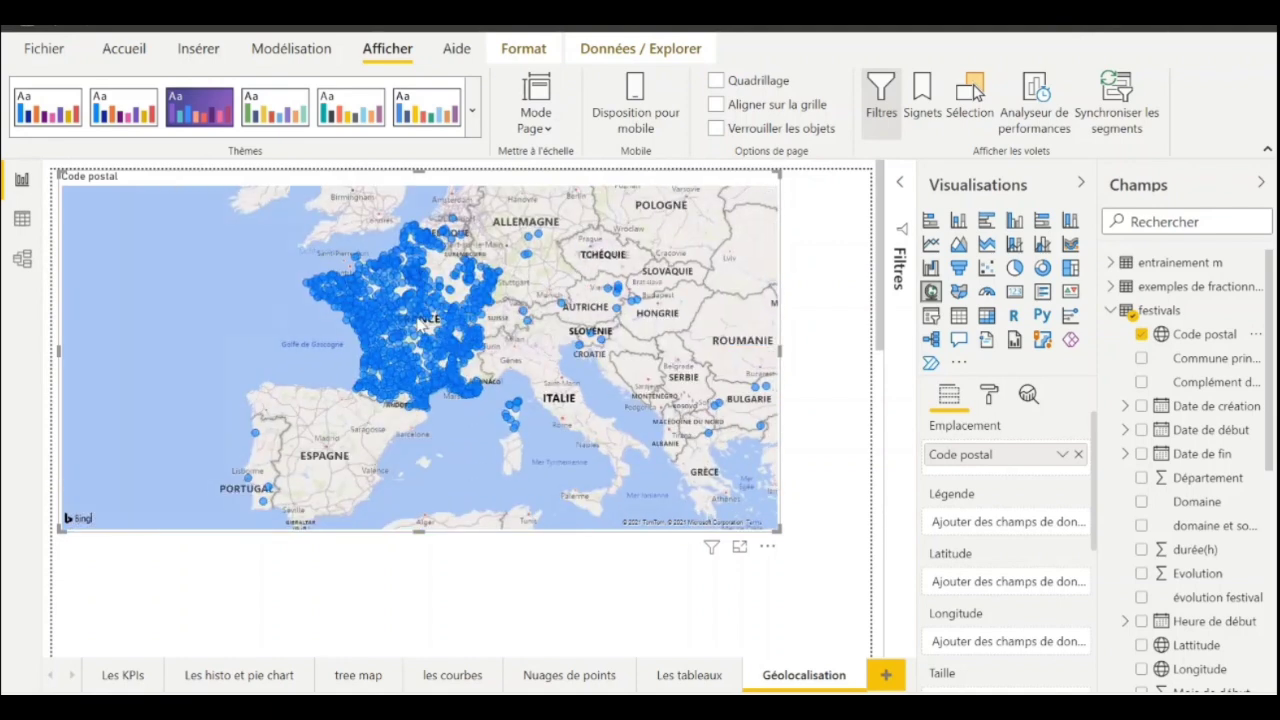
scroll(405, 321, down, 2)
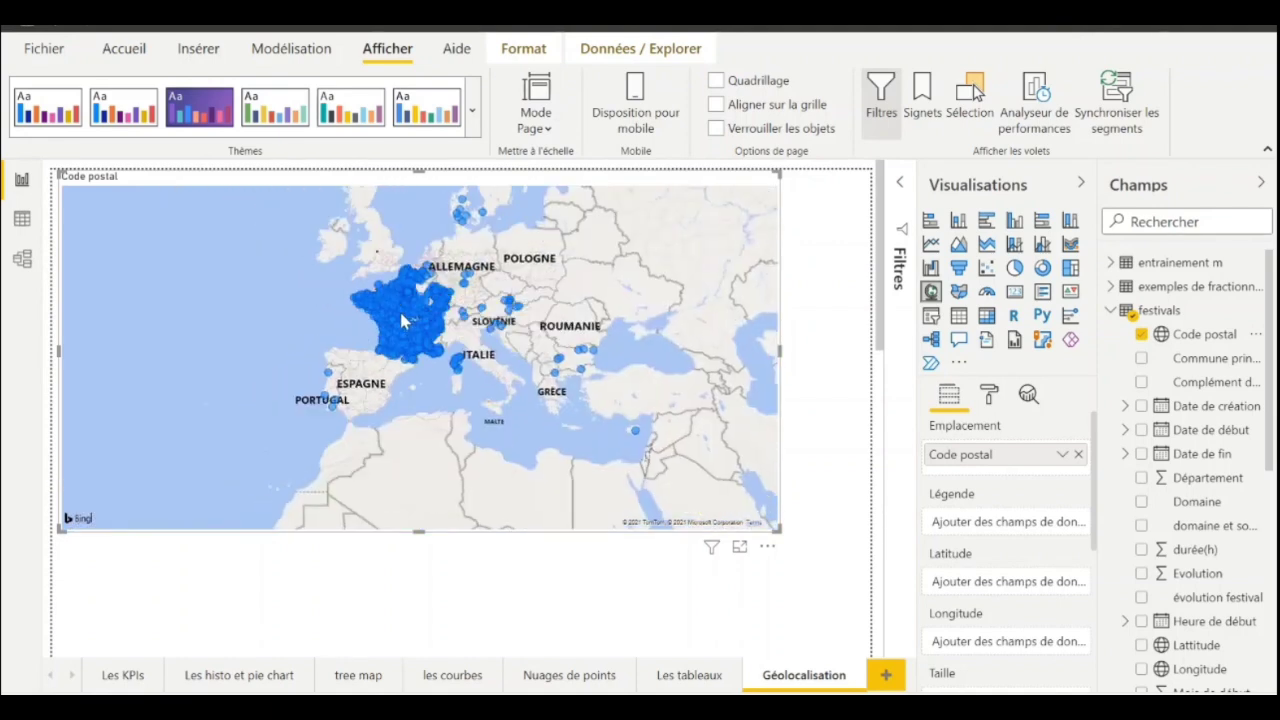
scroll(400, 321, down, 2)
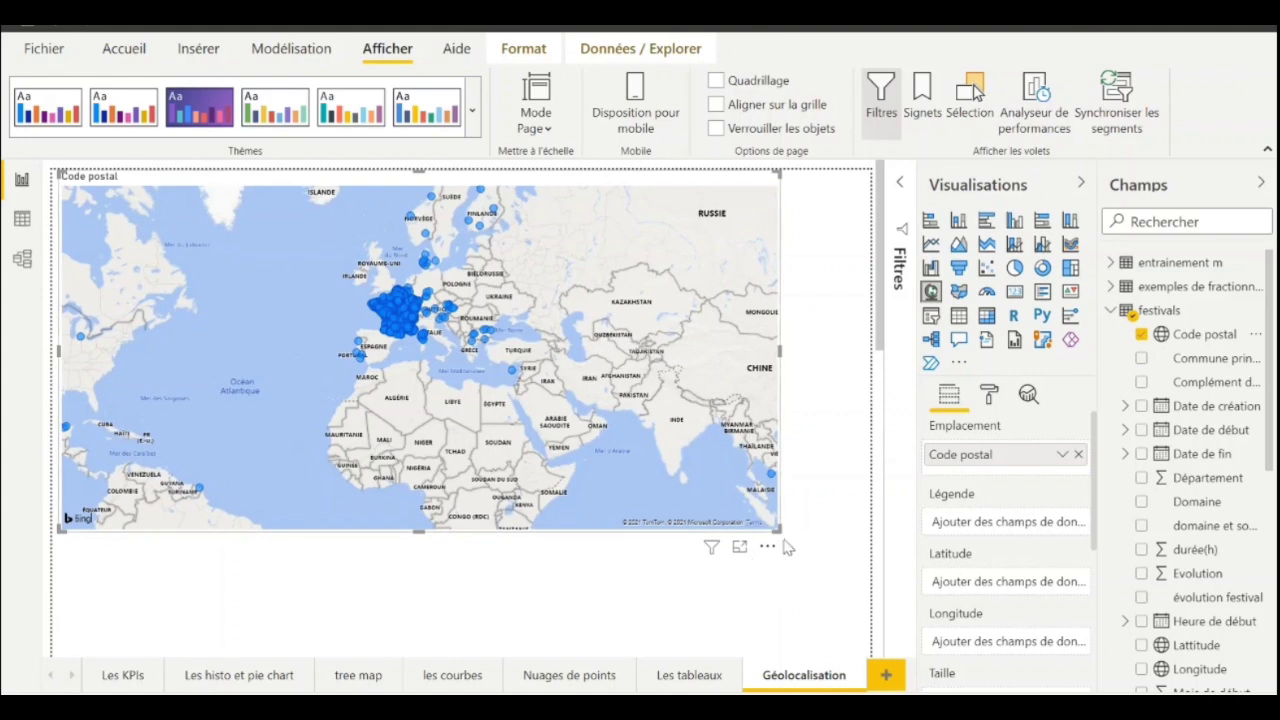
Enlarge the map visual slightly and inspect the postal code points in France up close
drag(779, 530, 815, 590)
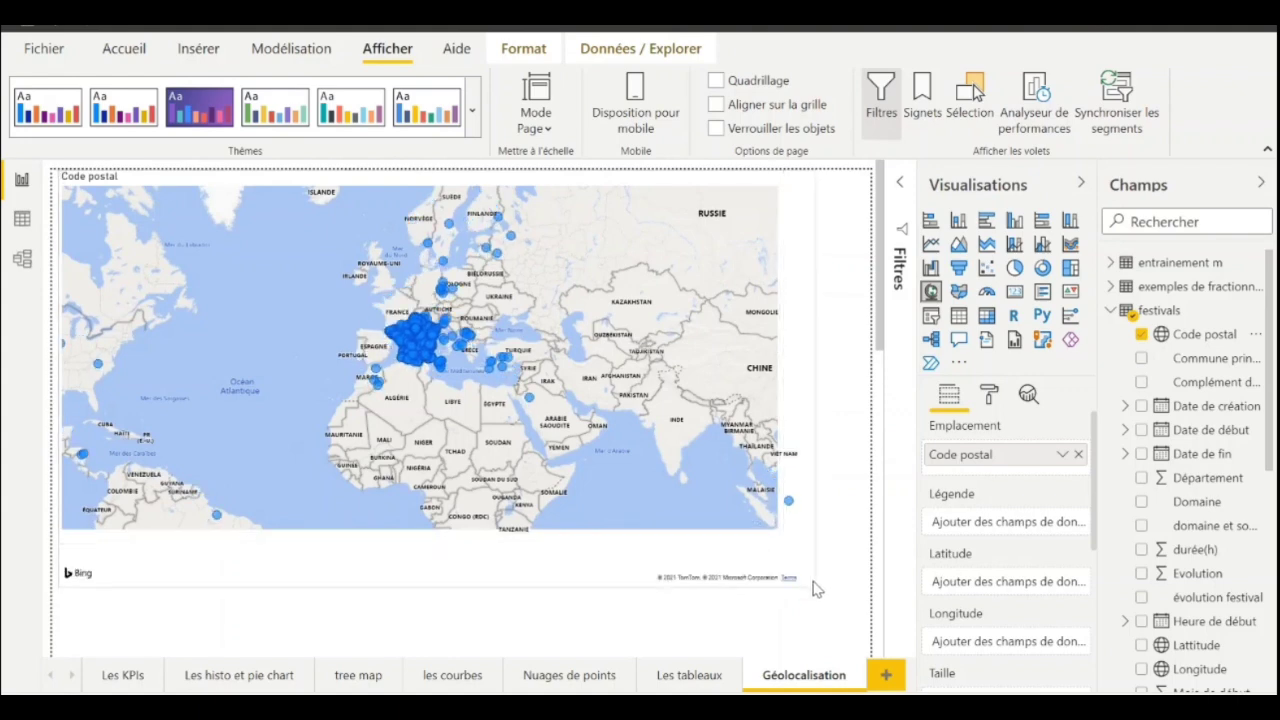
scroll(424, 341, up, 5)
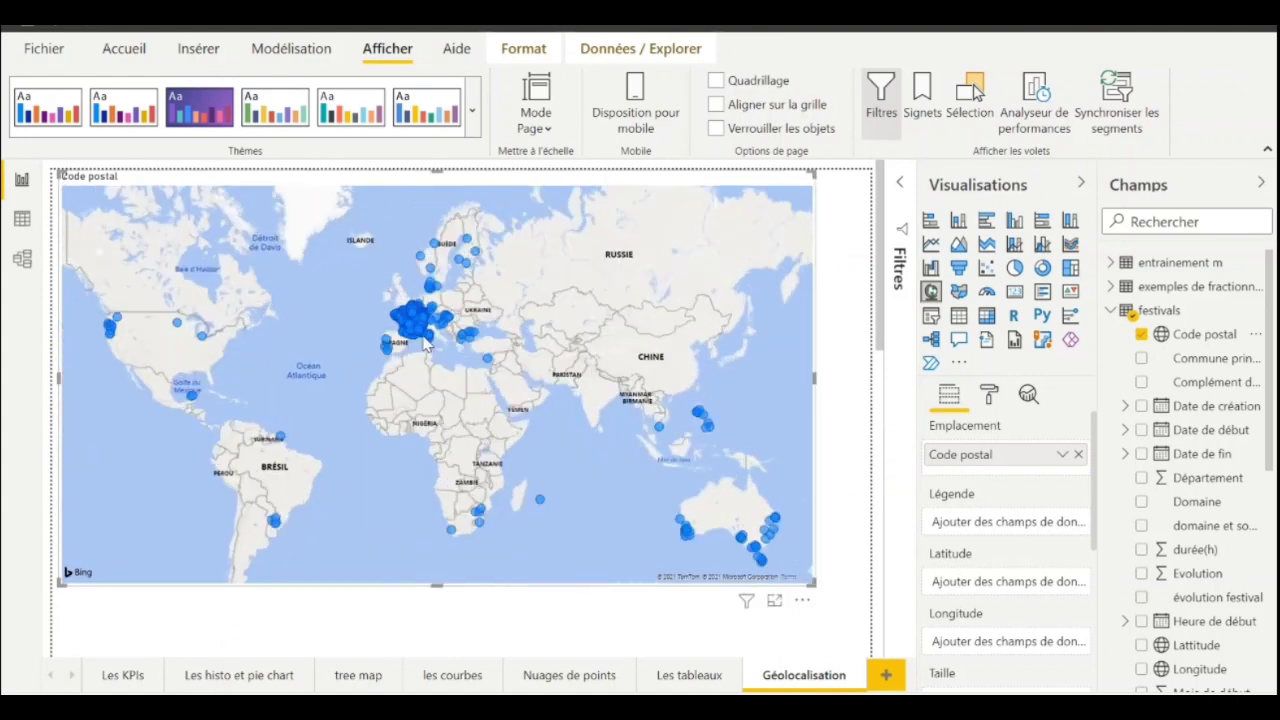
drag(424, 308, 444, 402)
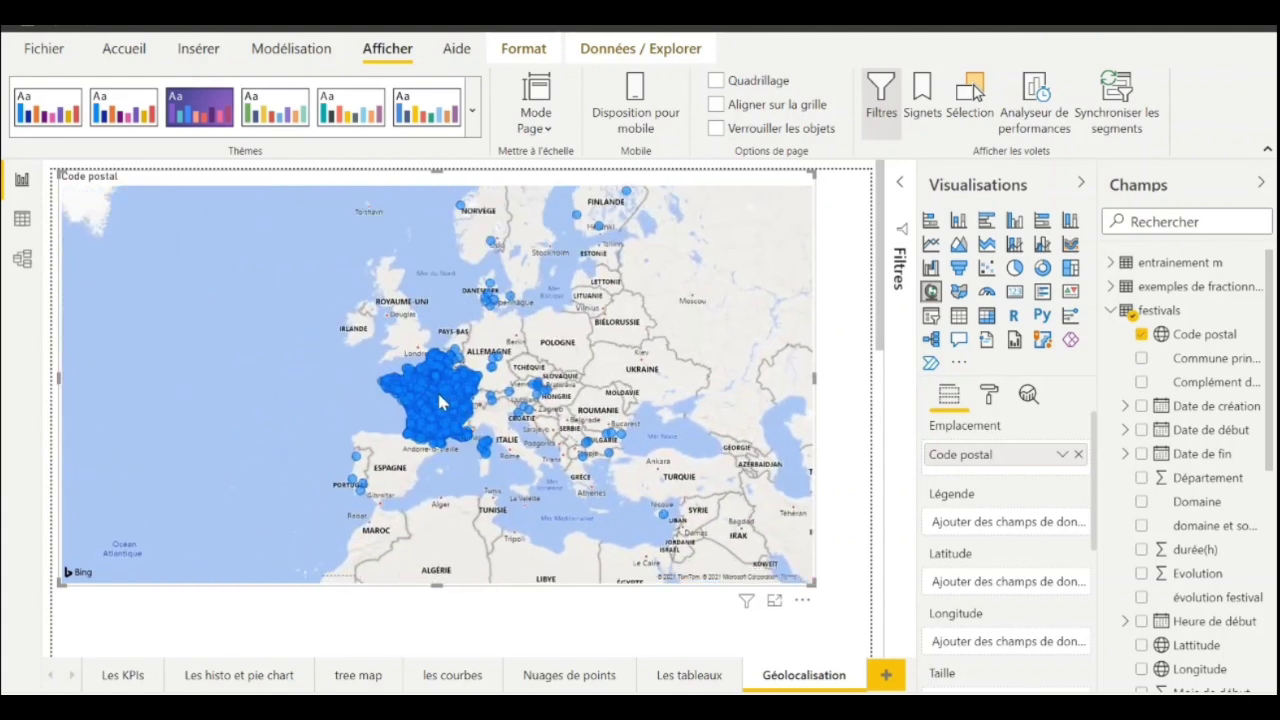
scroll(444, 402, up, 3)
scroll(444, 402, up, 2)
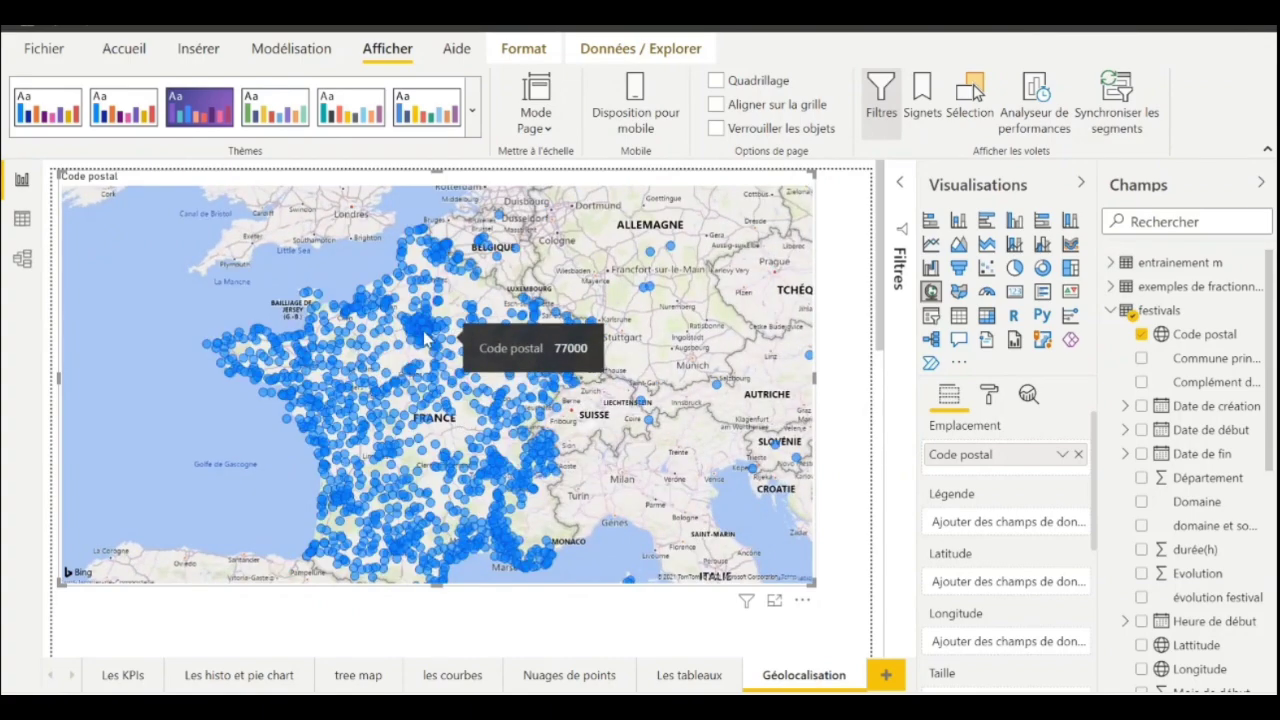
scroll(404, 372, up, 3)
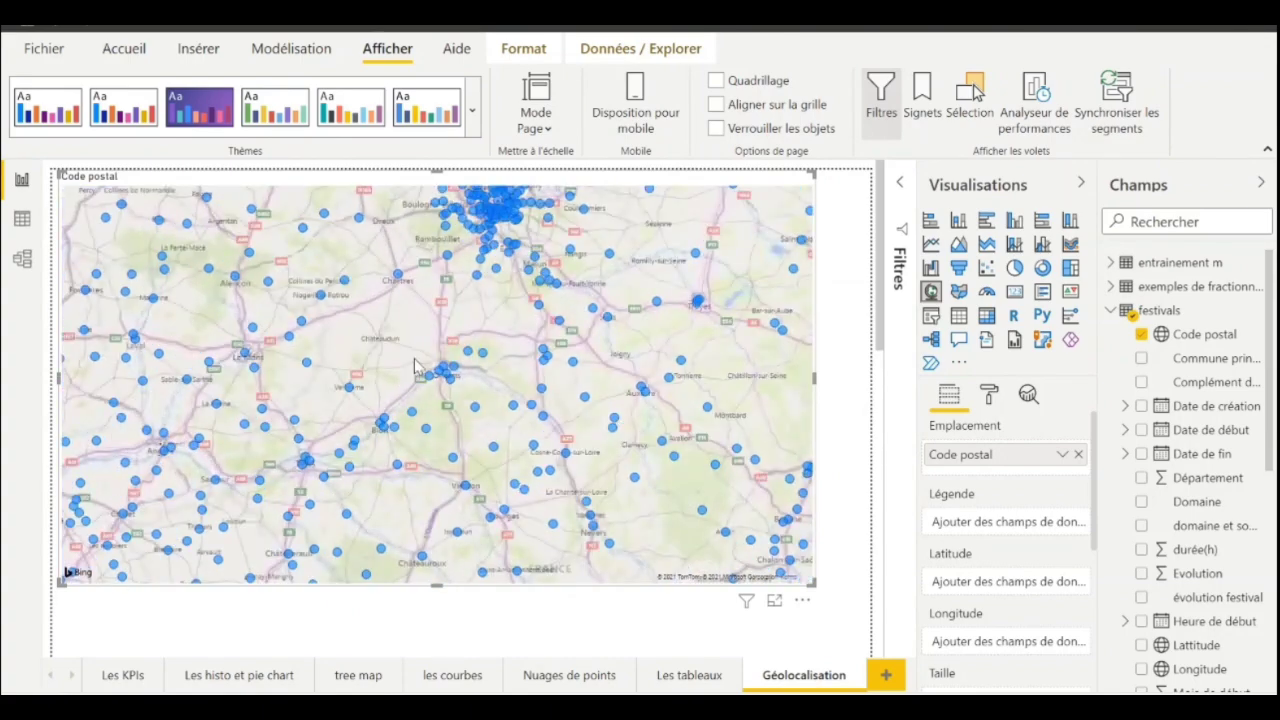
Size the bubbles of the postal code map by the festivals table's participants 2018 field
drag(530, 286, 508, 431)
scroll(505, 425, down, 1)
scroll(503, 425, down, 1)
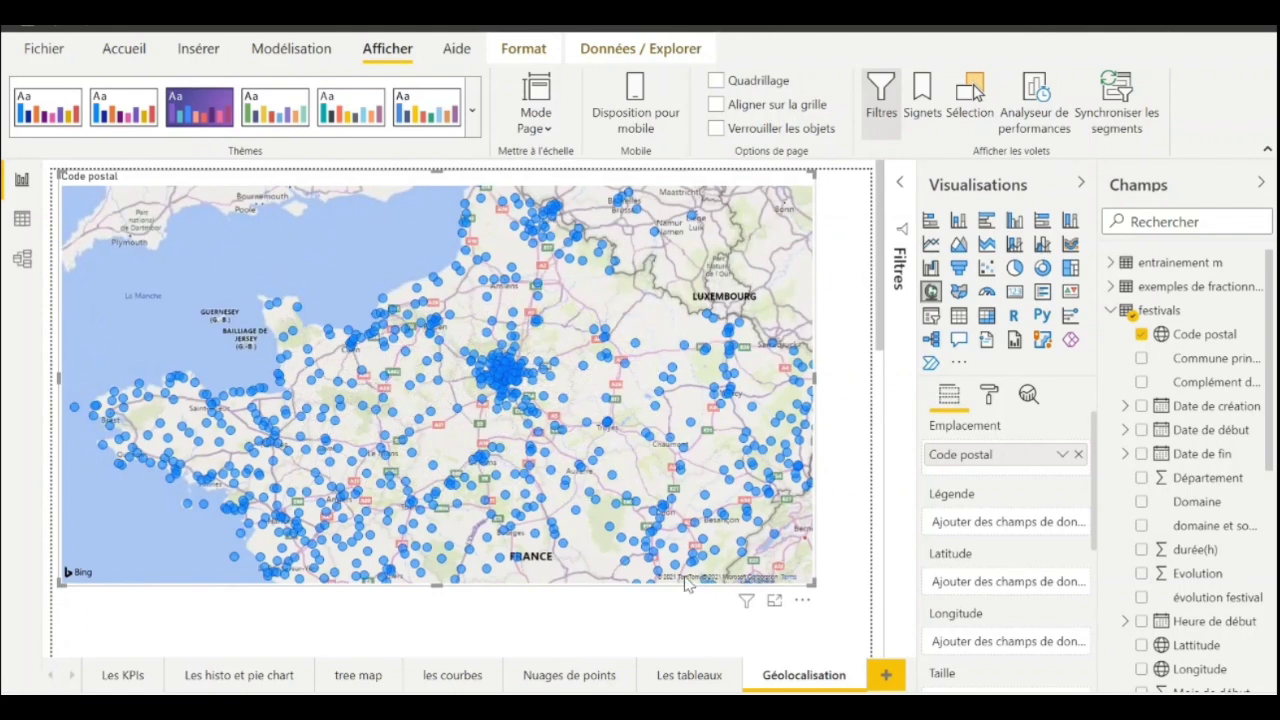
drag(583, 434, 578, 335)
scroll(562, 345, down, 2)
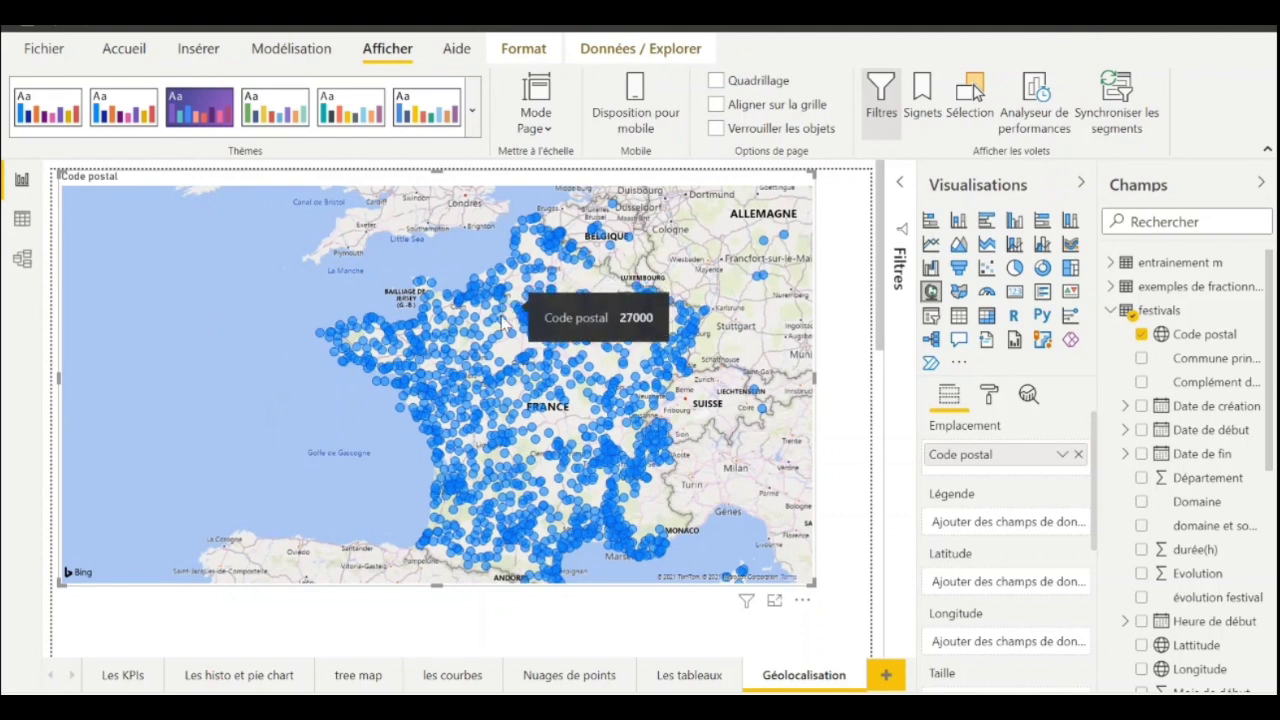
scroll(976, 543, down, 3)
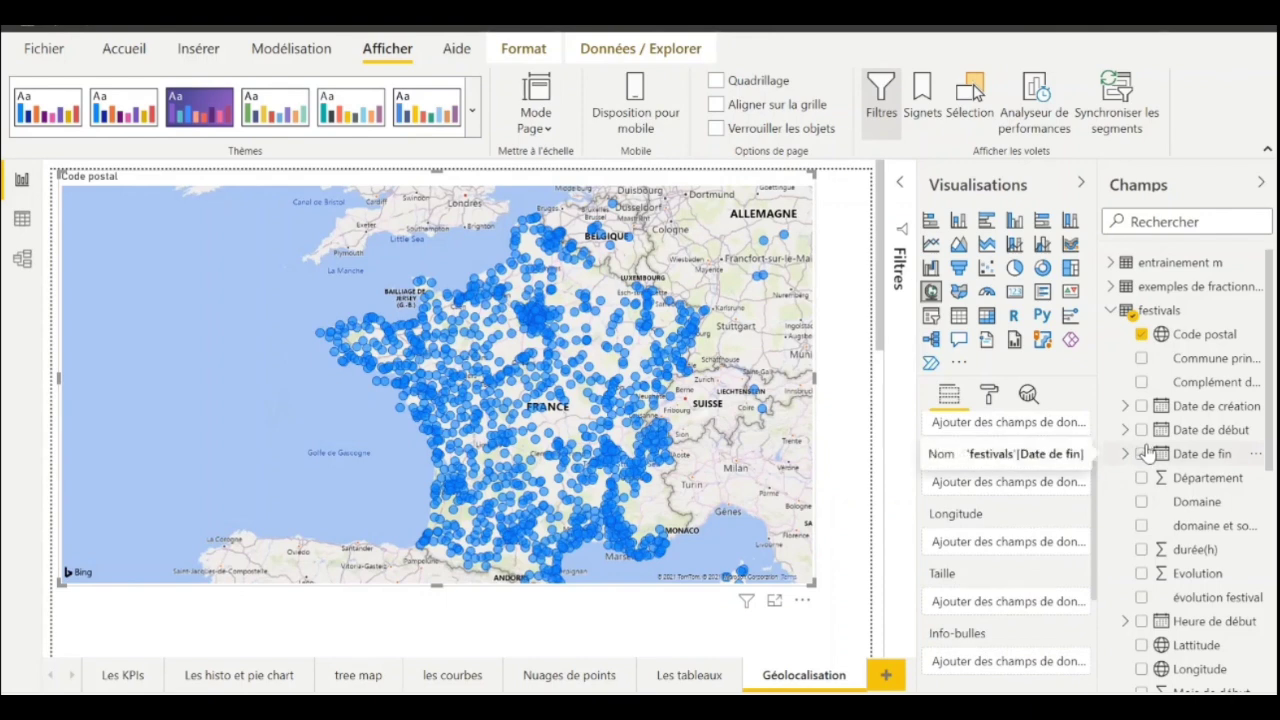
scroll(1148, 450, down, 5)
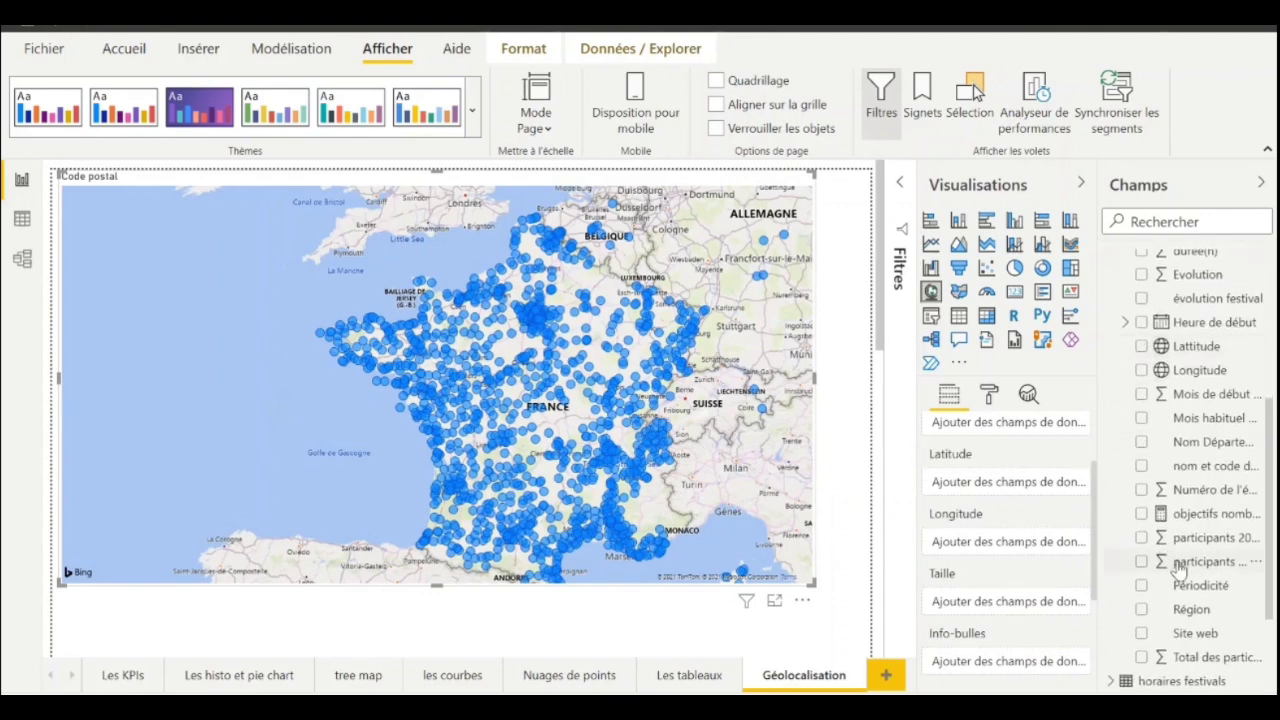
drag(1180, 566, 955, 604)
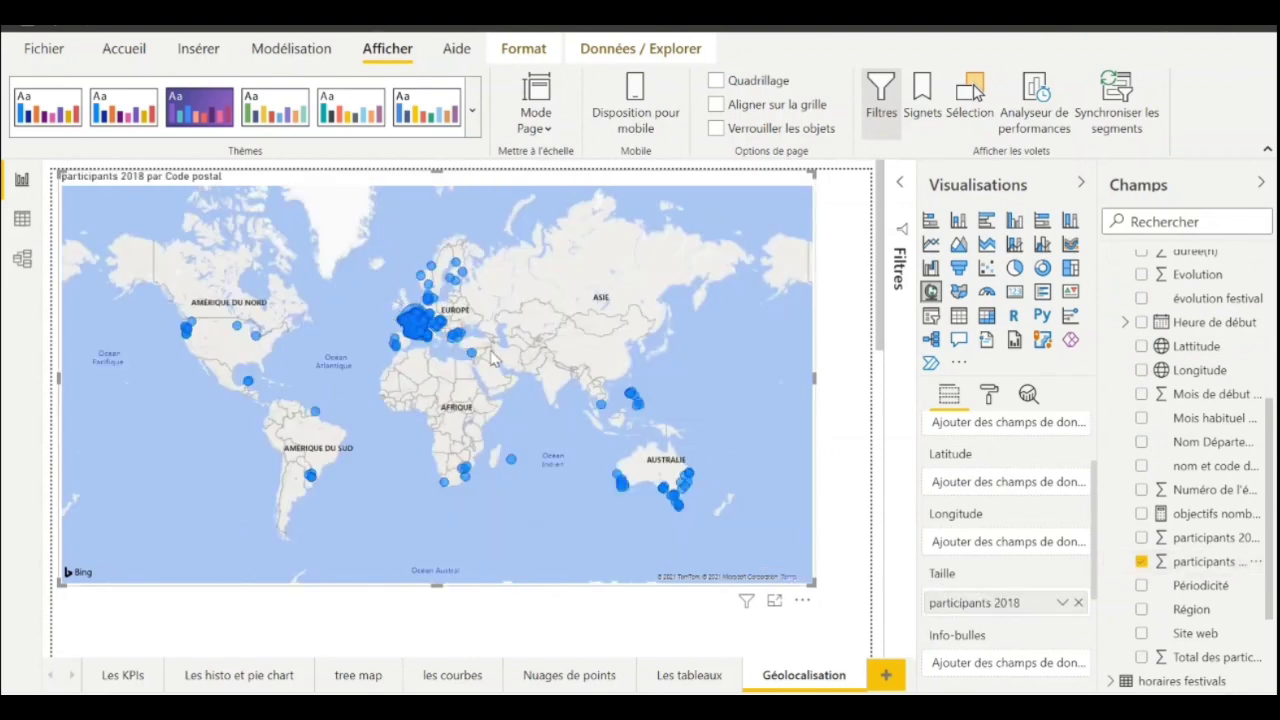
Examine the participants 2018 bubbles across France and compare their sizes around Paris, including the details of the large Paris bubble
scroll(428, 322, up, 4)
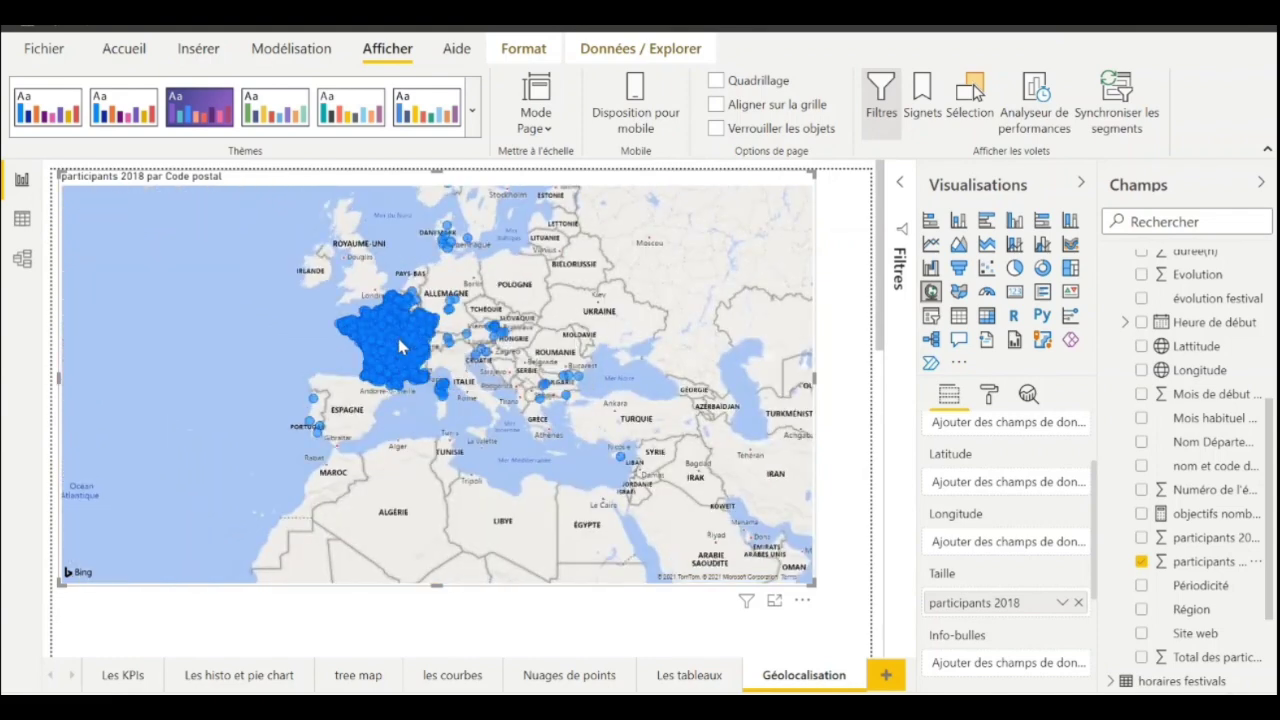
scroll(398, 340, up, 2)
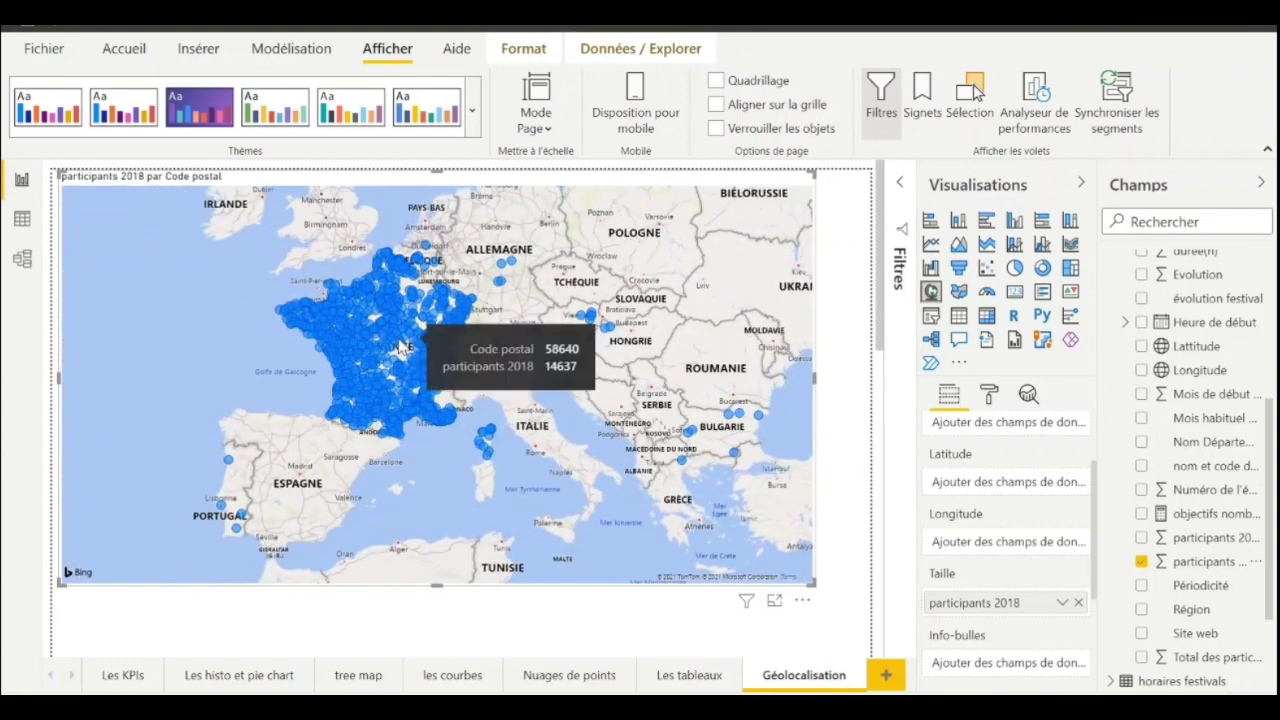
scroll(385, 333, up, 2)
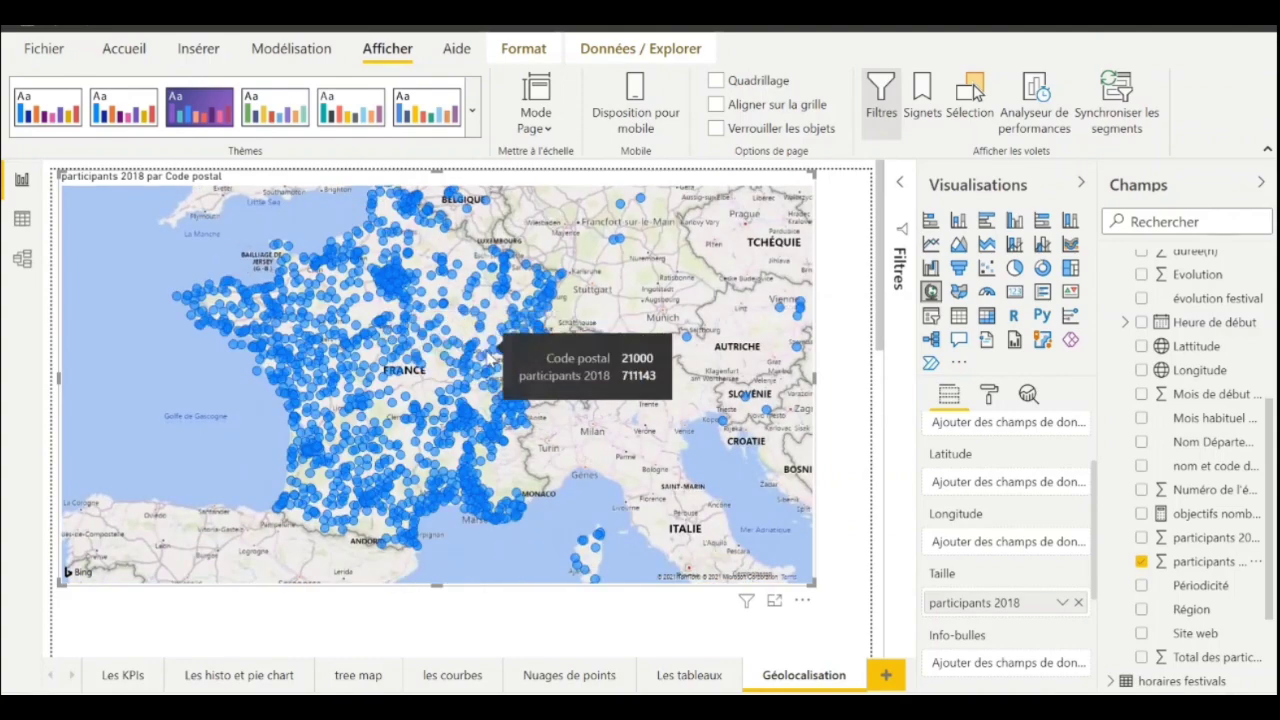
scroll(398, 340, up, 1)
drag(510, 347, 618, 410)
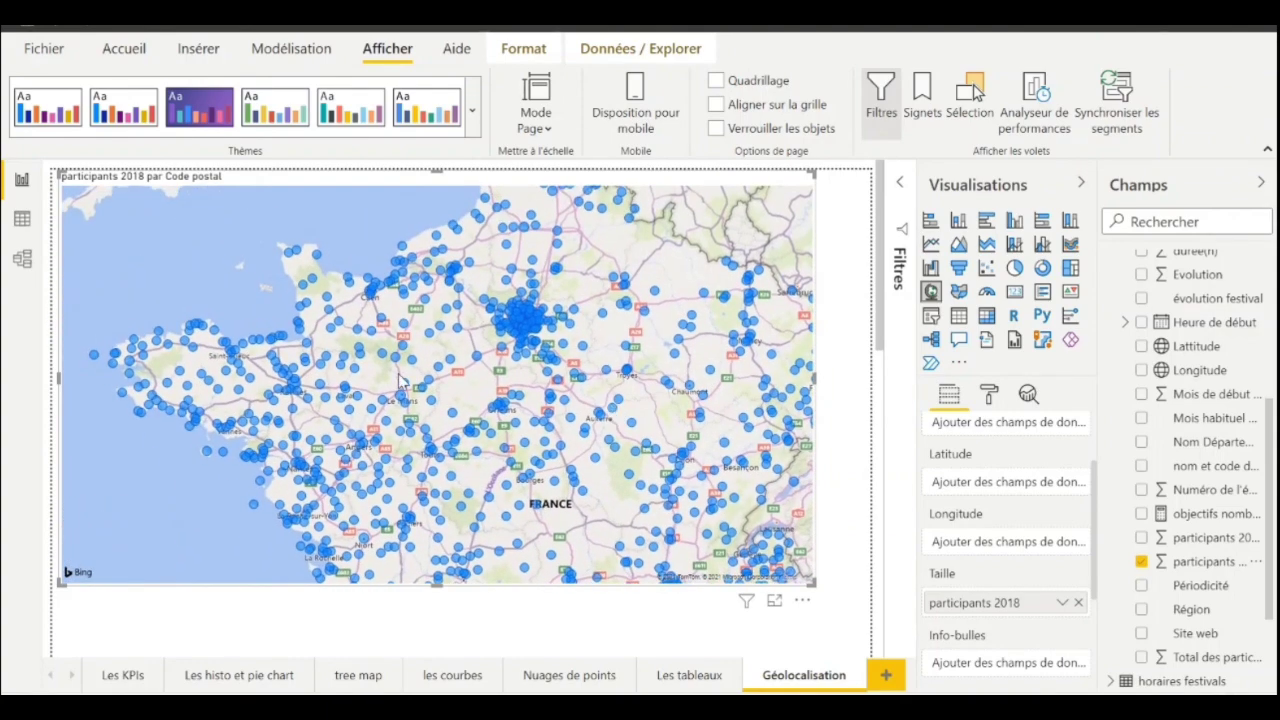
scroll(522, 323, up, 1)
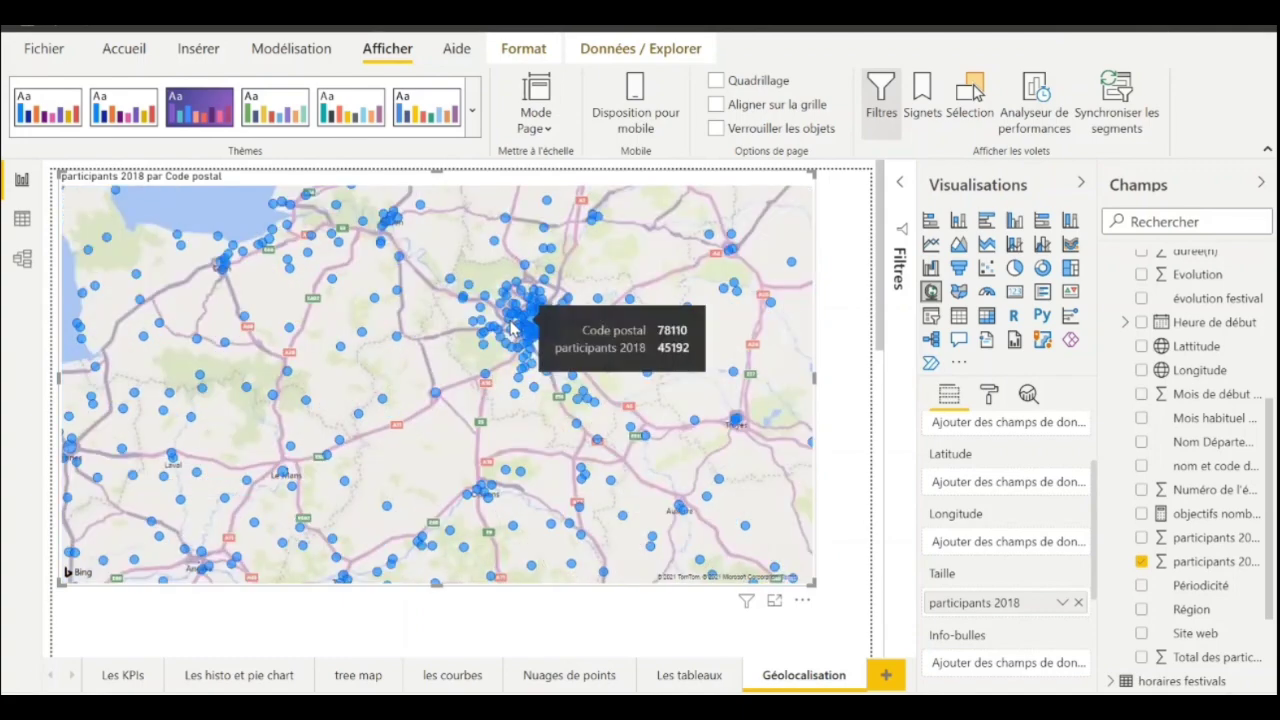
scroll(522, 346, up, 1)
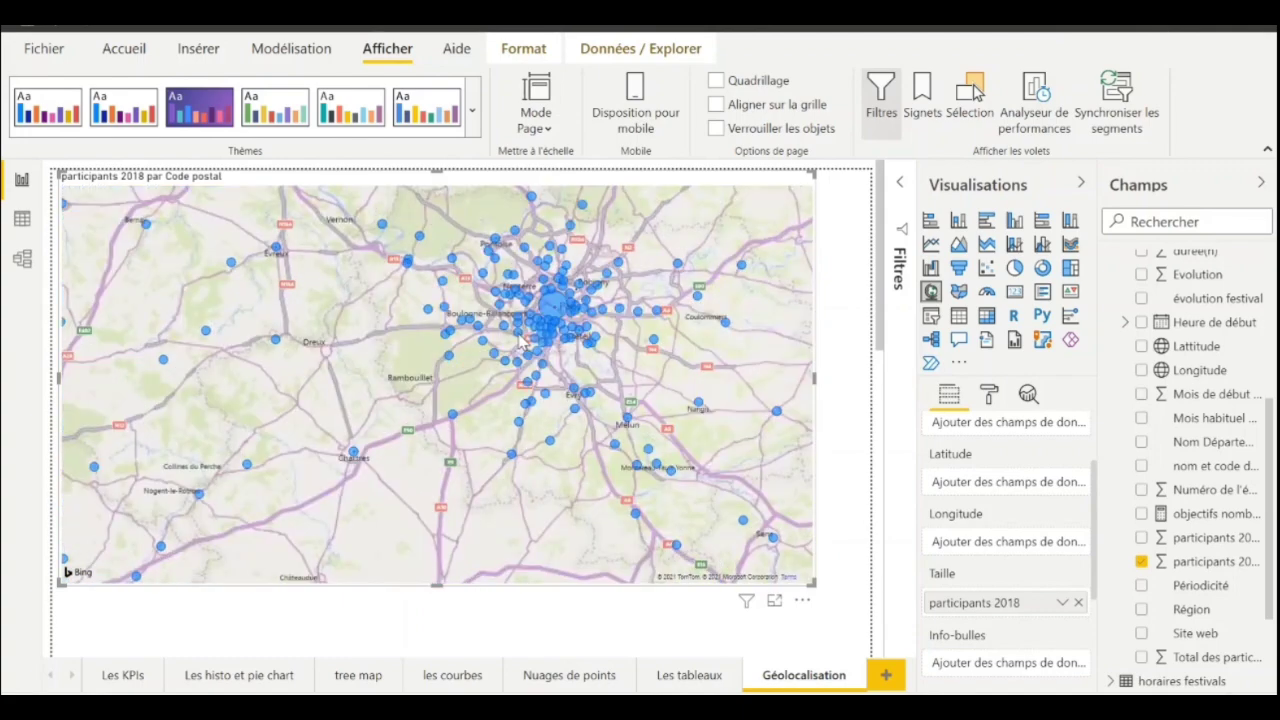
scroll(578, 340, up, 1)
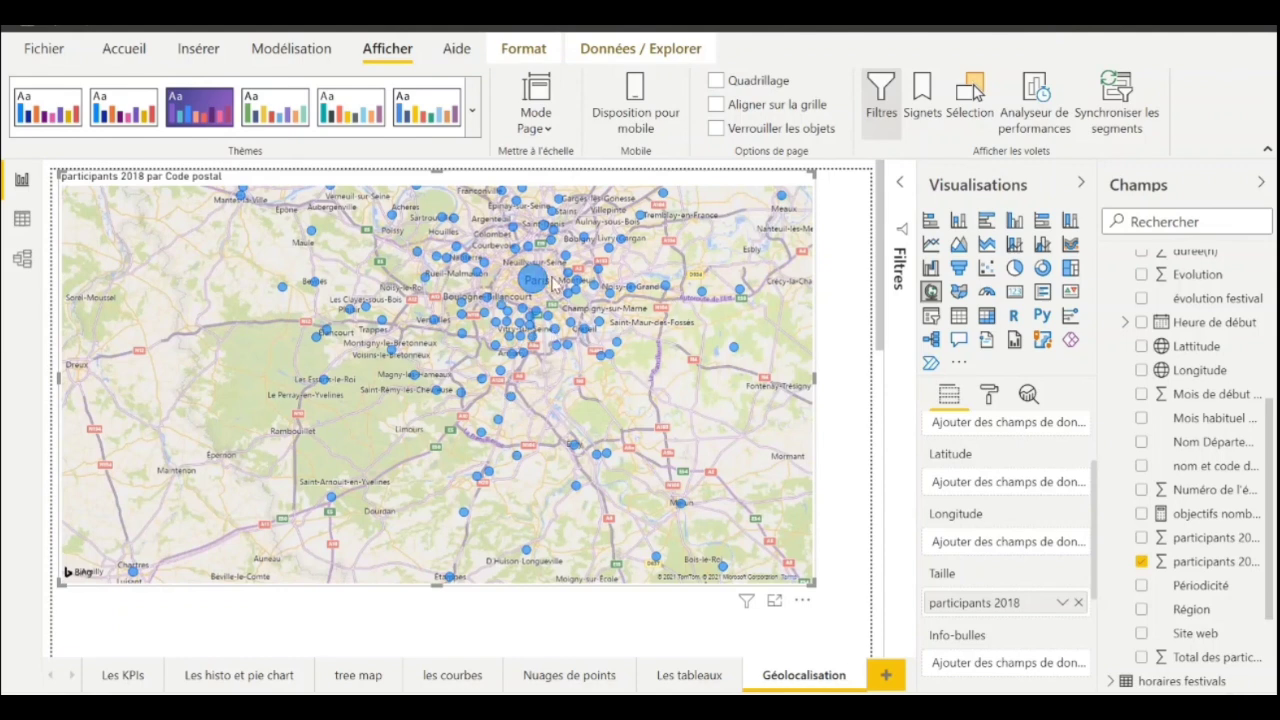
mouse_move(537, 289)
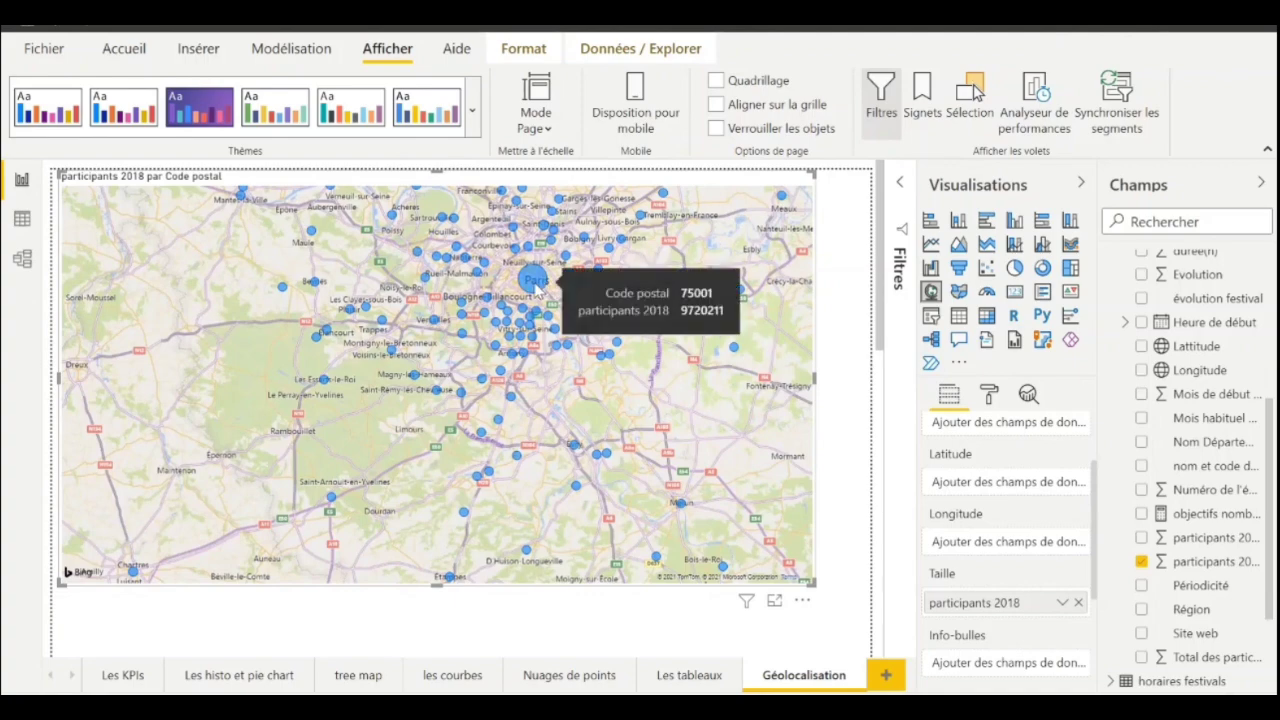
Add the nom et code de la manifestation field to the postal code map's tooltips
scroll(545, 300, down, 2)
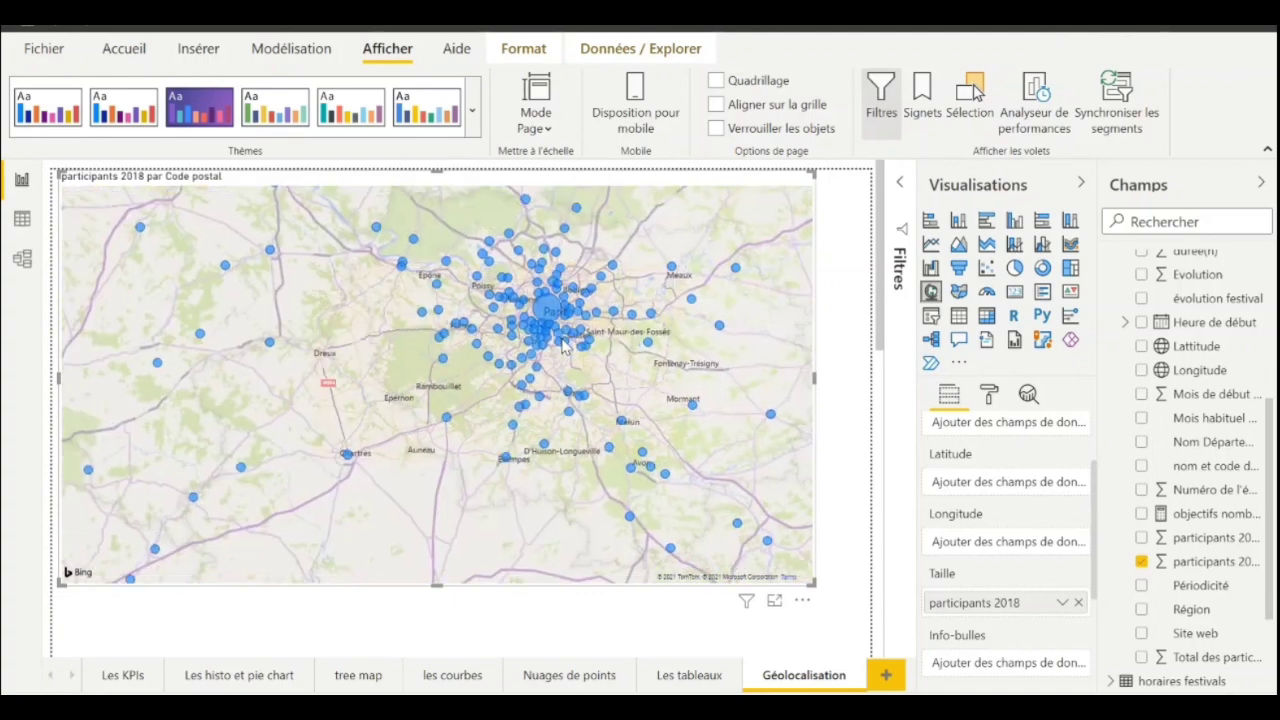
scroll(563, 343, down, 2)
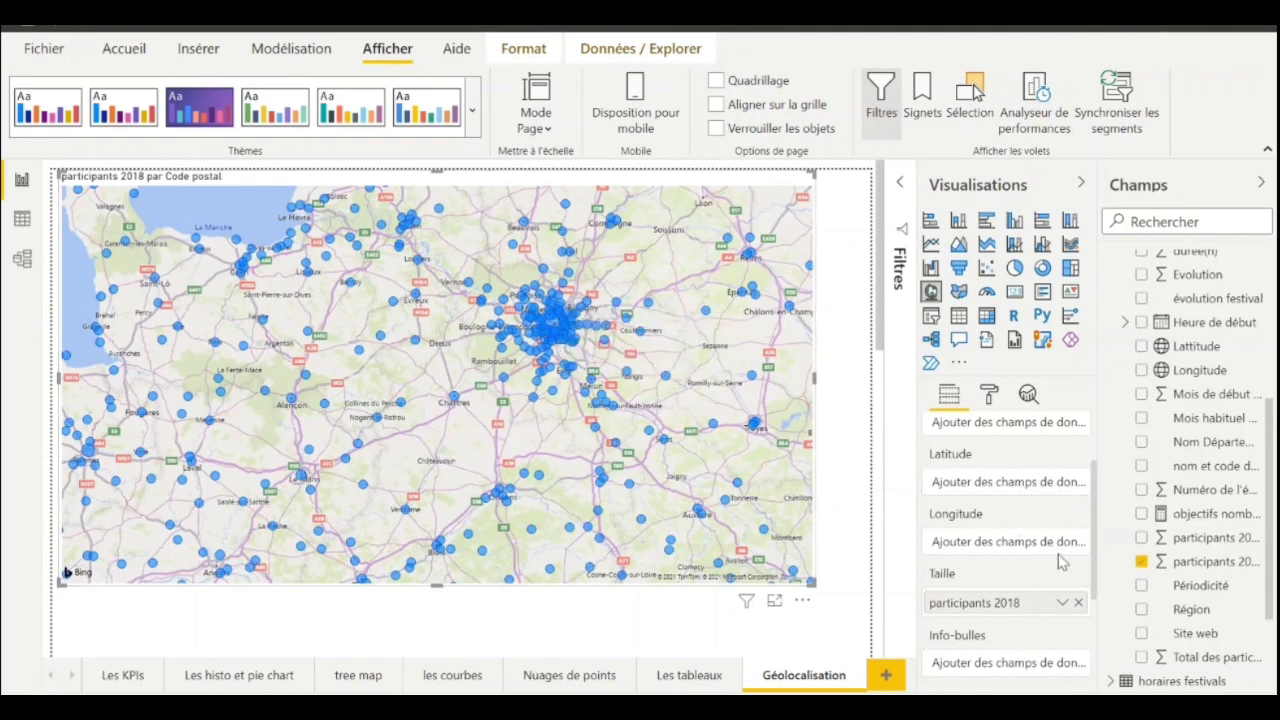
scroll(1015, 520, down, 2)
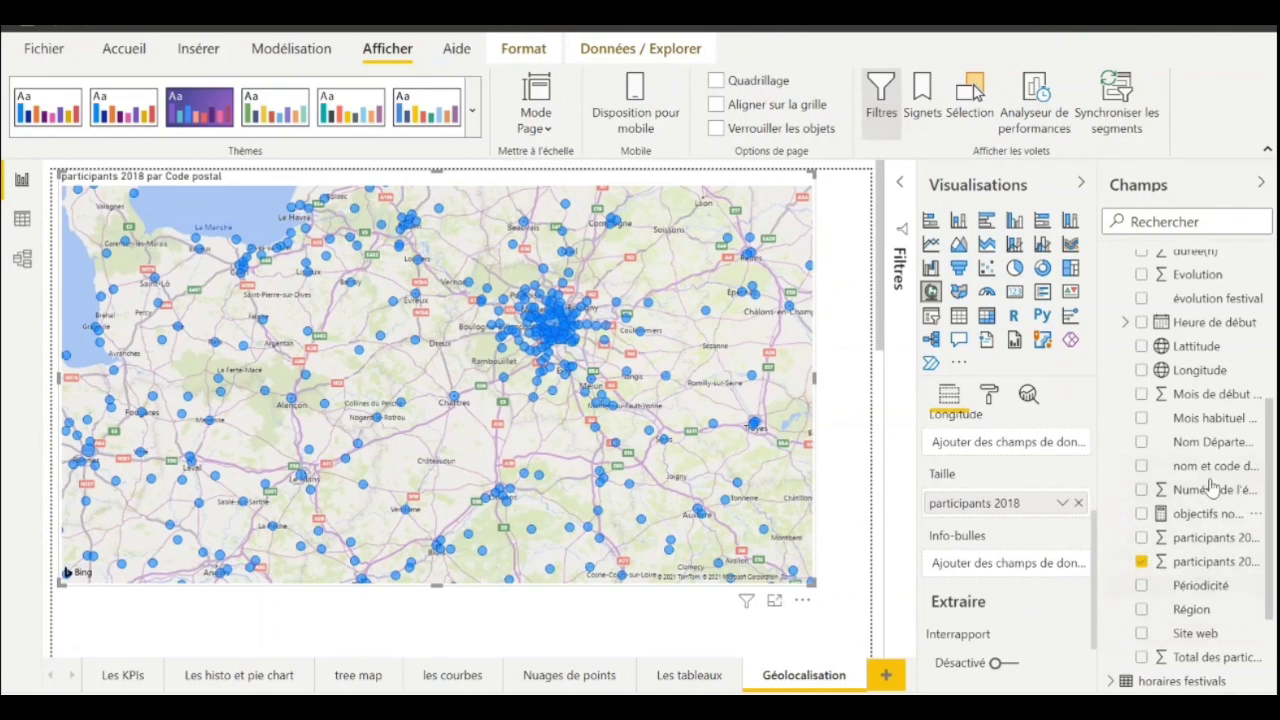
drag(1198, 470, 1015, 565)
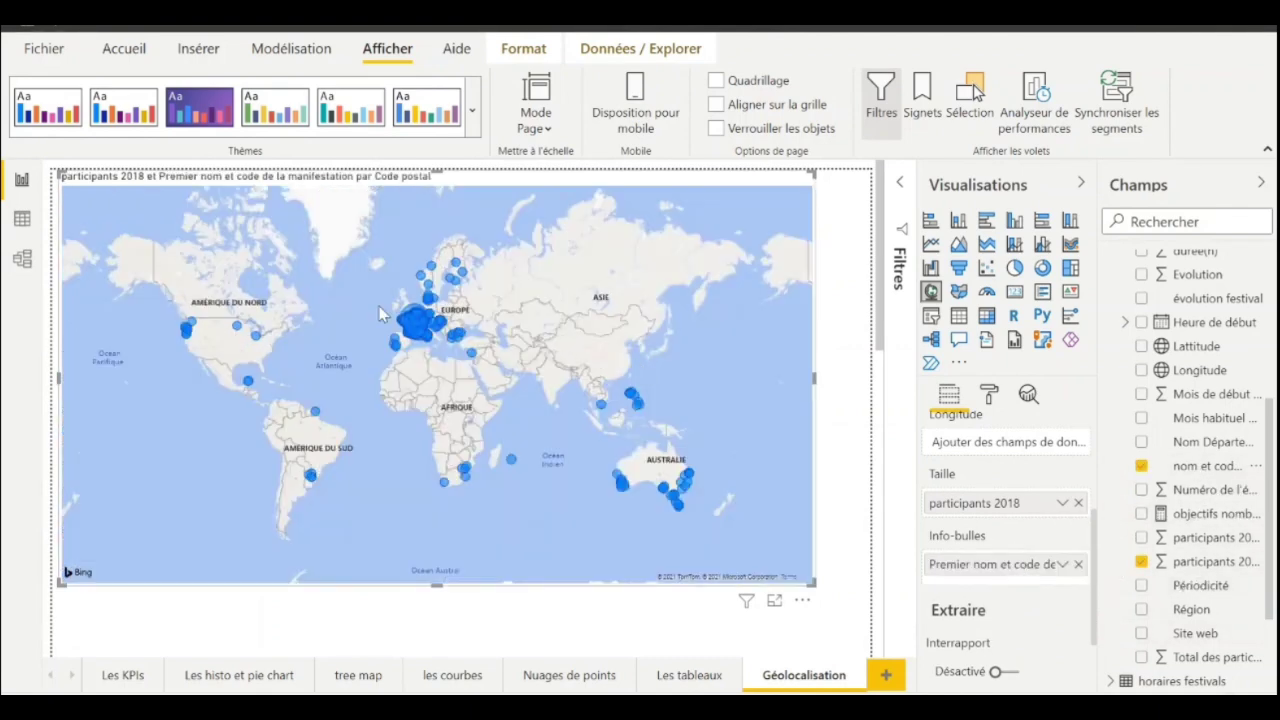
Check the festival name in the tooltips of points in western France, such as Niort, and review the country as a whole
scroll(415, 315, up, 1)
scroll(423, 320, up, 4)
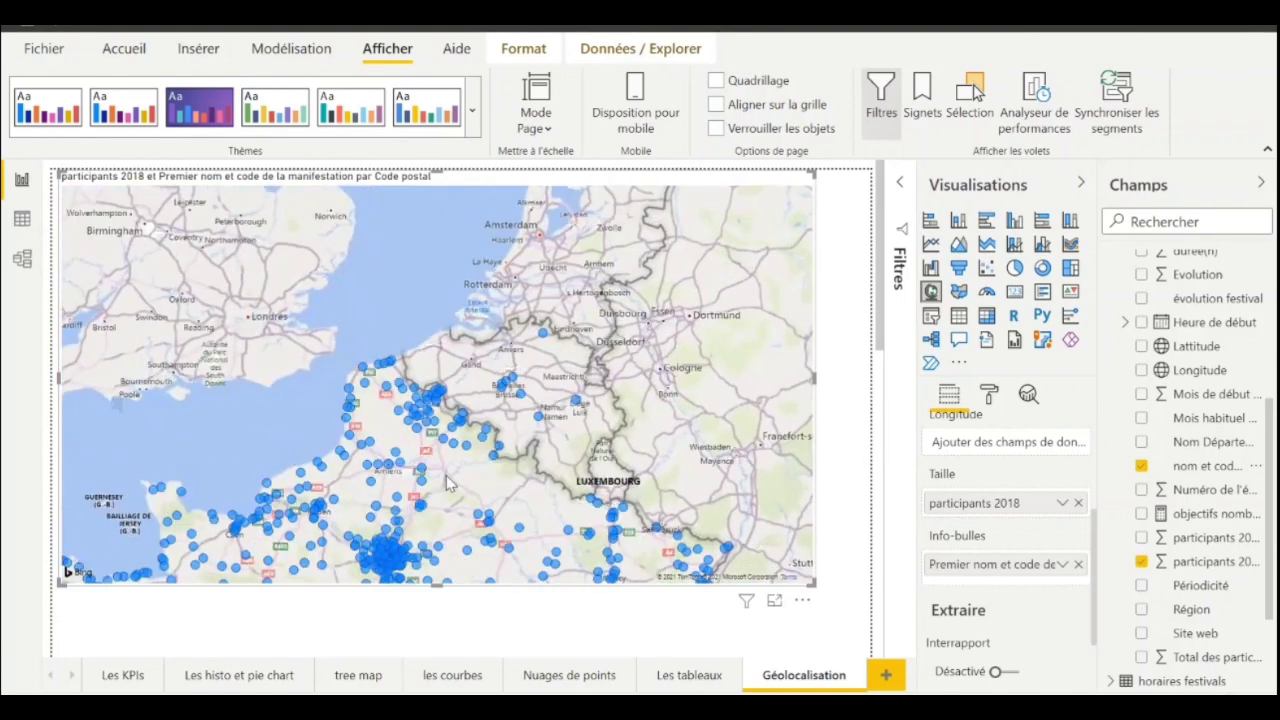
drag(444, 478, 510, 228)
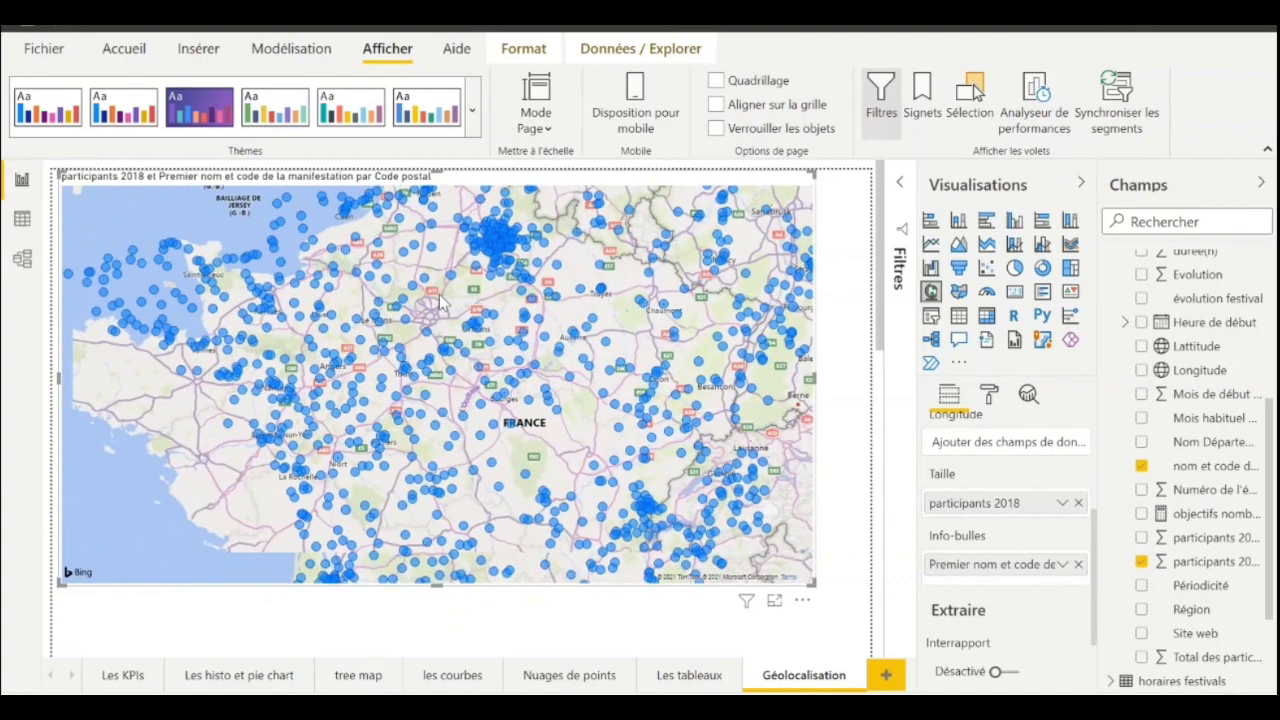
scroll(367, 443, up, 2)
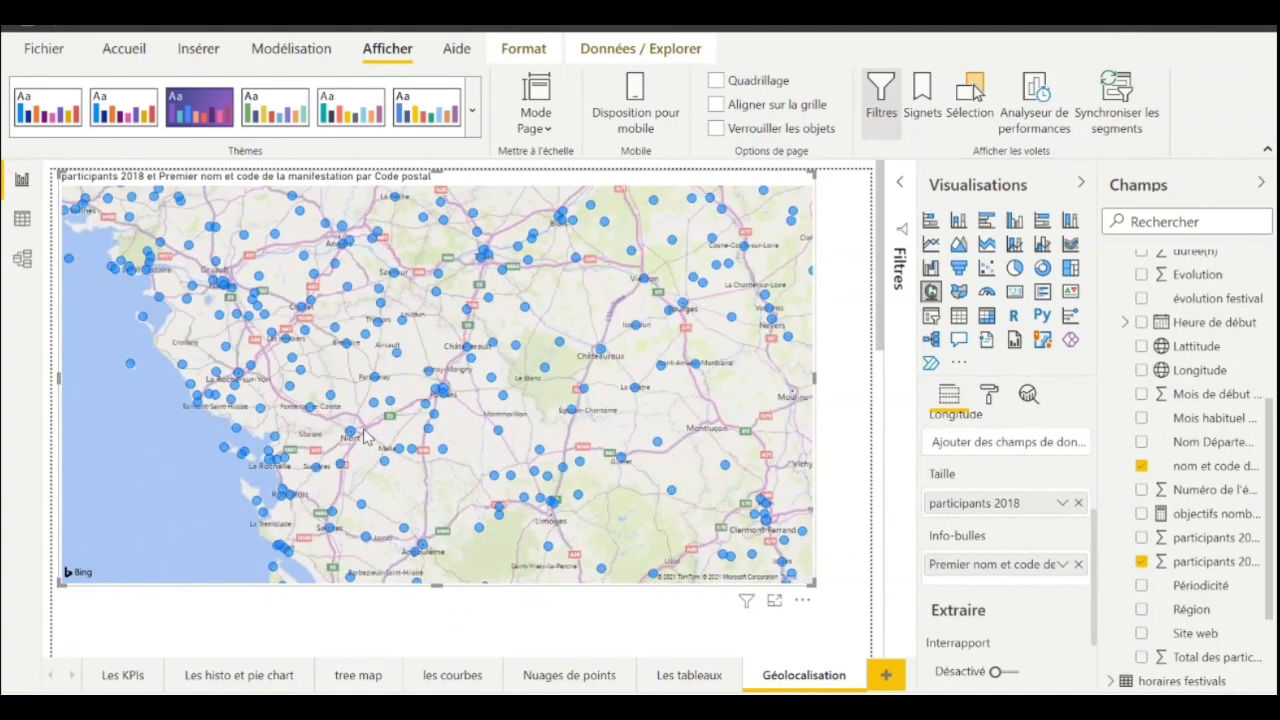
mouse_move(352, 436)
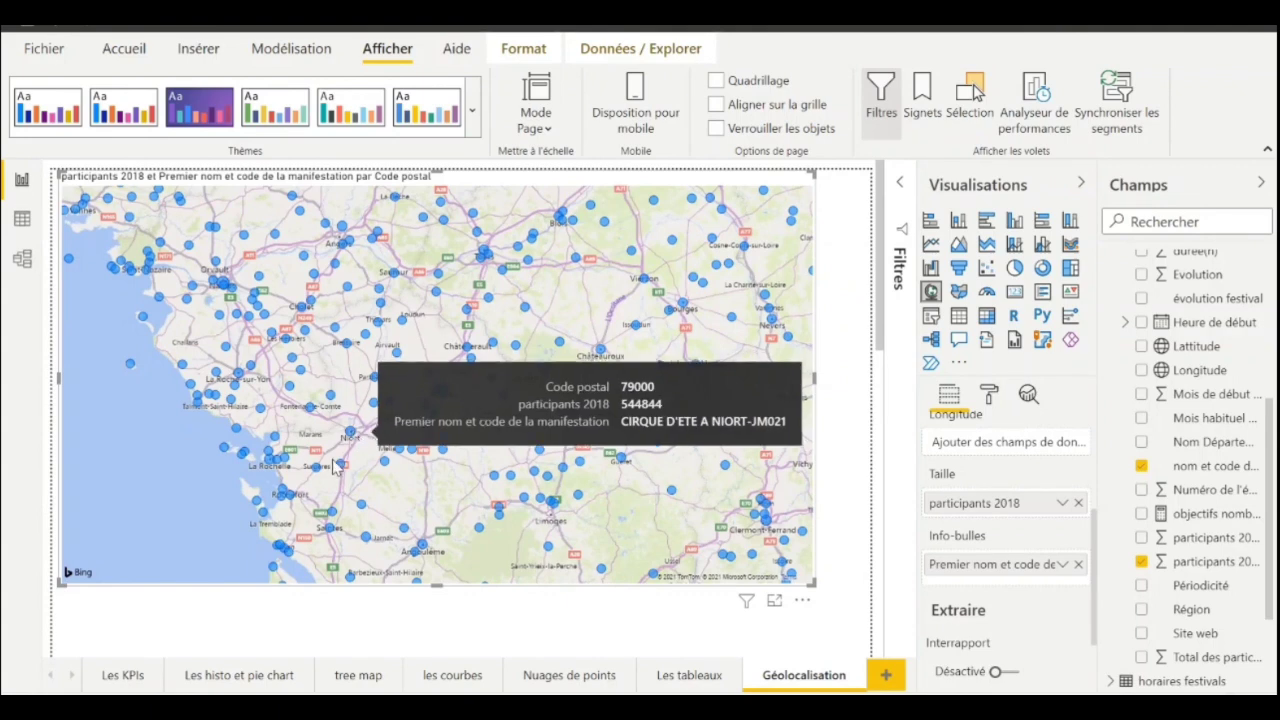
mouse_move(401, 328)
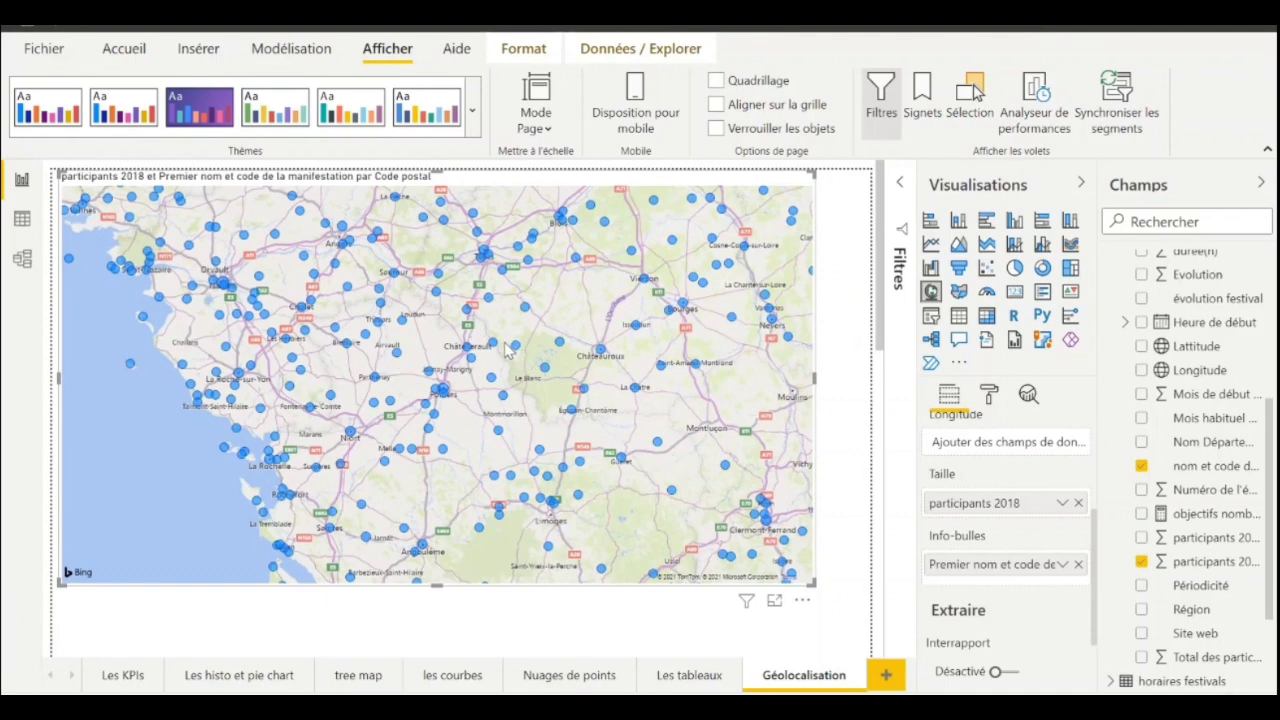
scroll(507, 349, down, 2)
scroll(507, 349, down, 2)
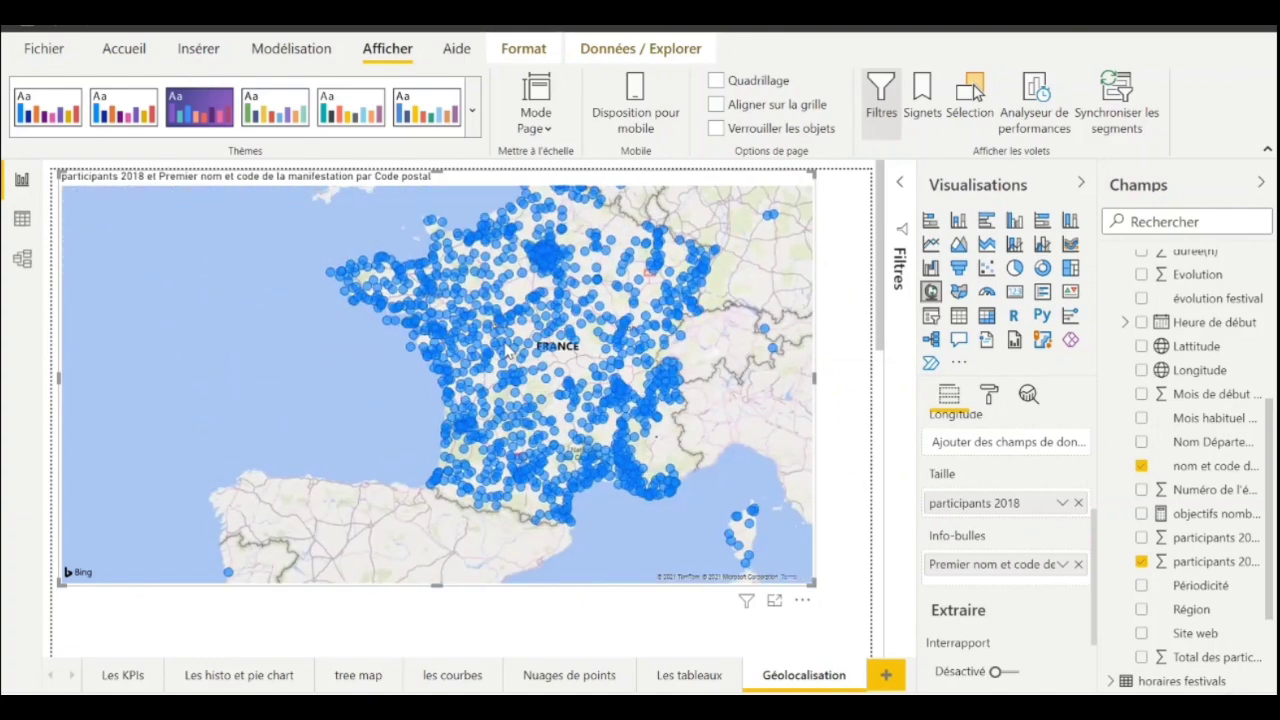
Add a second map visual below the first, using the Lattitude field for latitude and the Longitude field for longitude
click(829, 345)
scroll(828, 346, down, 5)
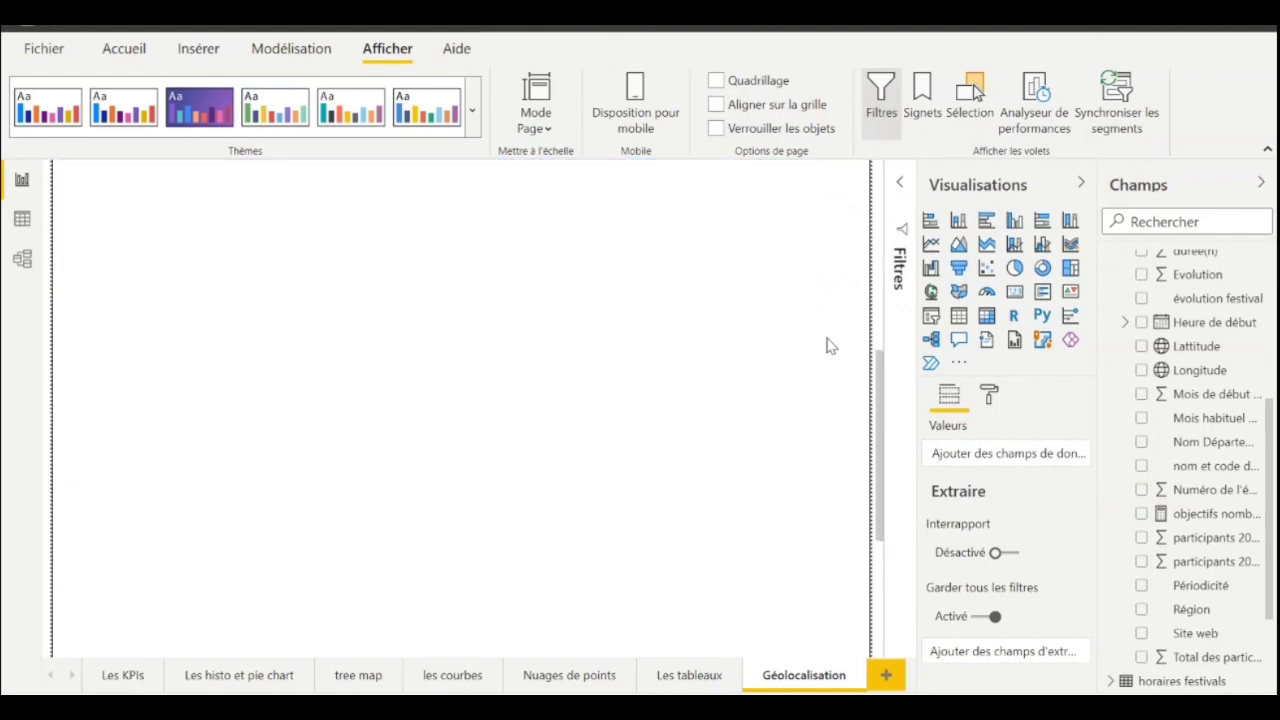
scroll(752, 340, up, 1)
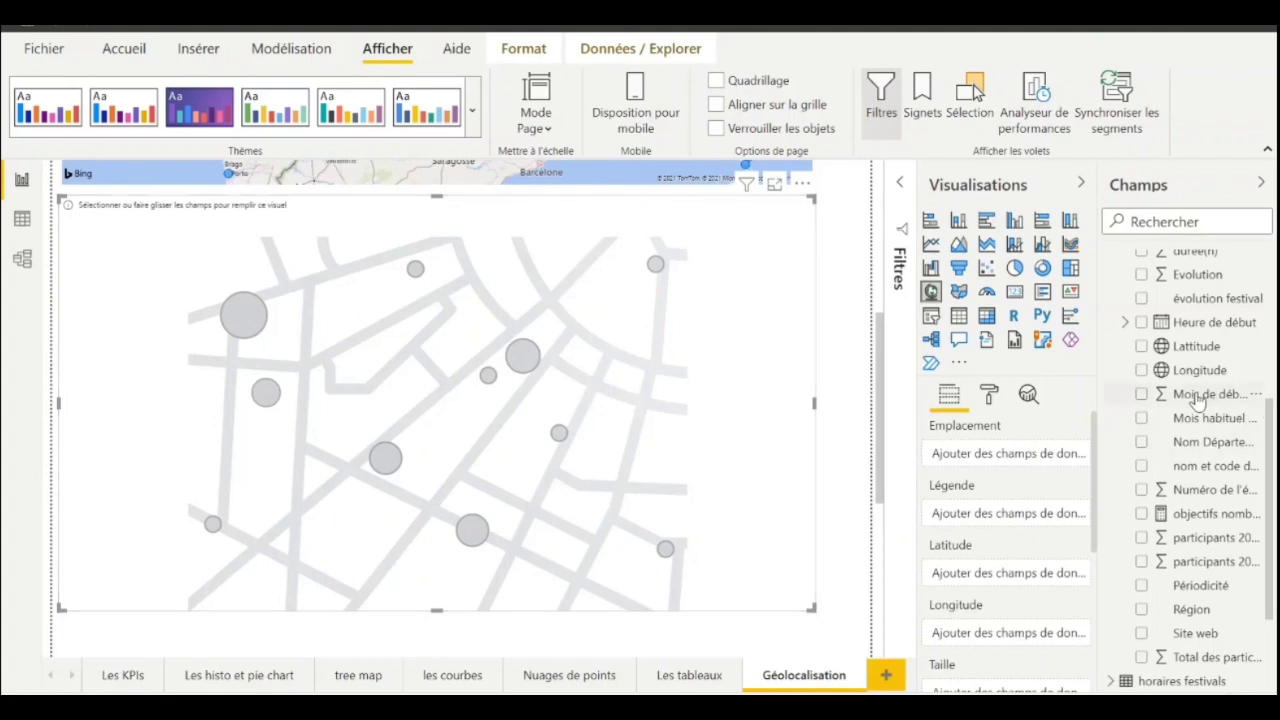
drag(1199, 355, 1008, 574)
drag(1195, 370, 987, 630)
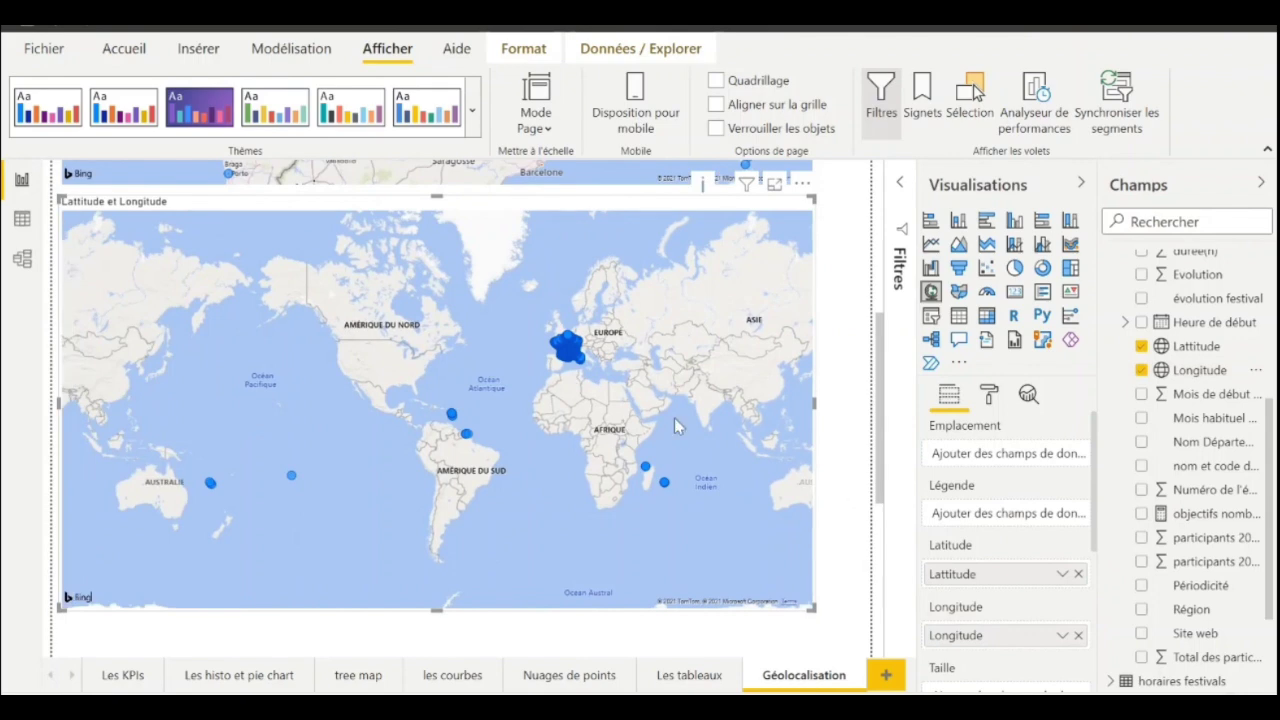
Examine the coordinate-based points on the second map across mainland France, the Caribbean, the Indian Ocean and the Pacific
mouse_move(566, 360)
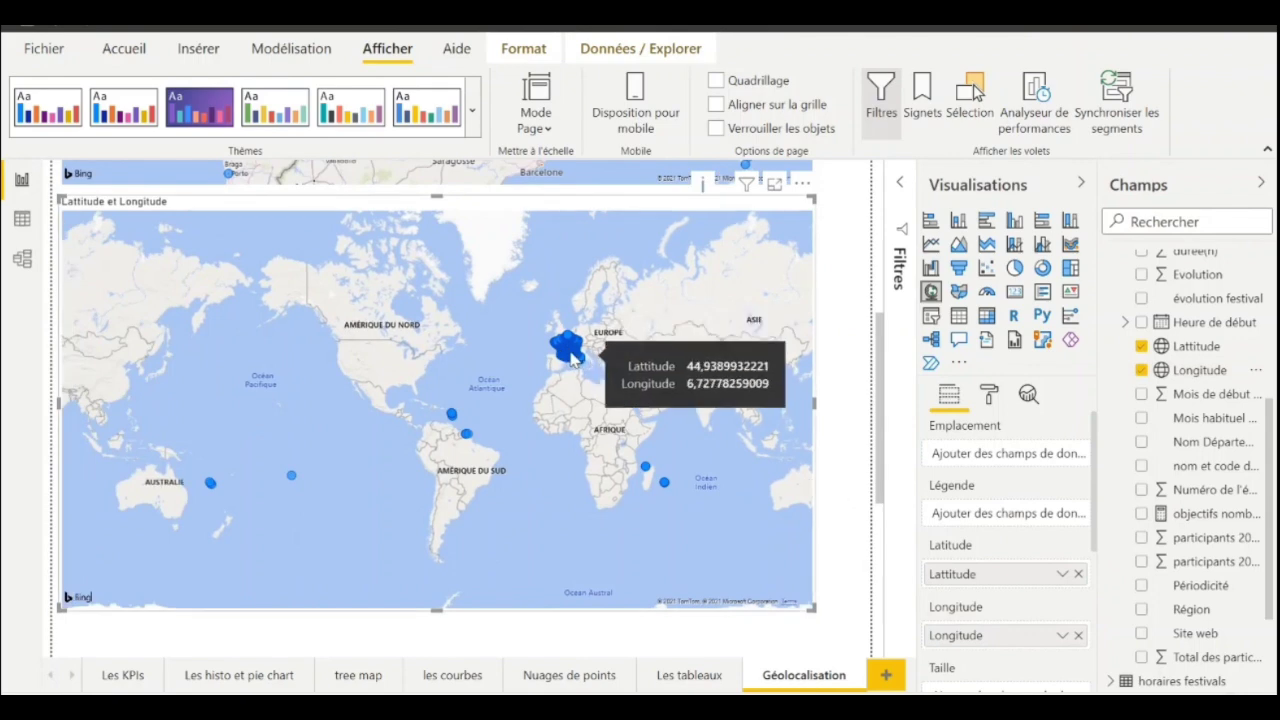
scroll(568, 357, up, 2)
scroll(566, 355, up, 2)
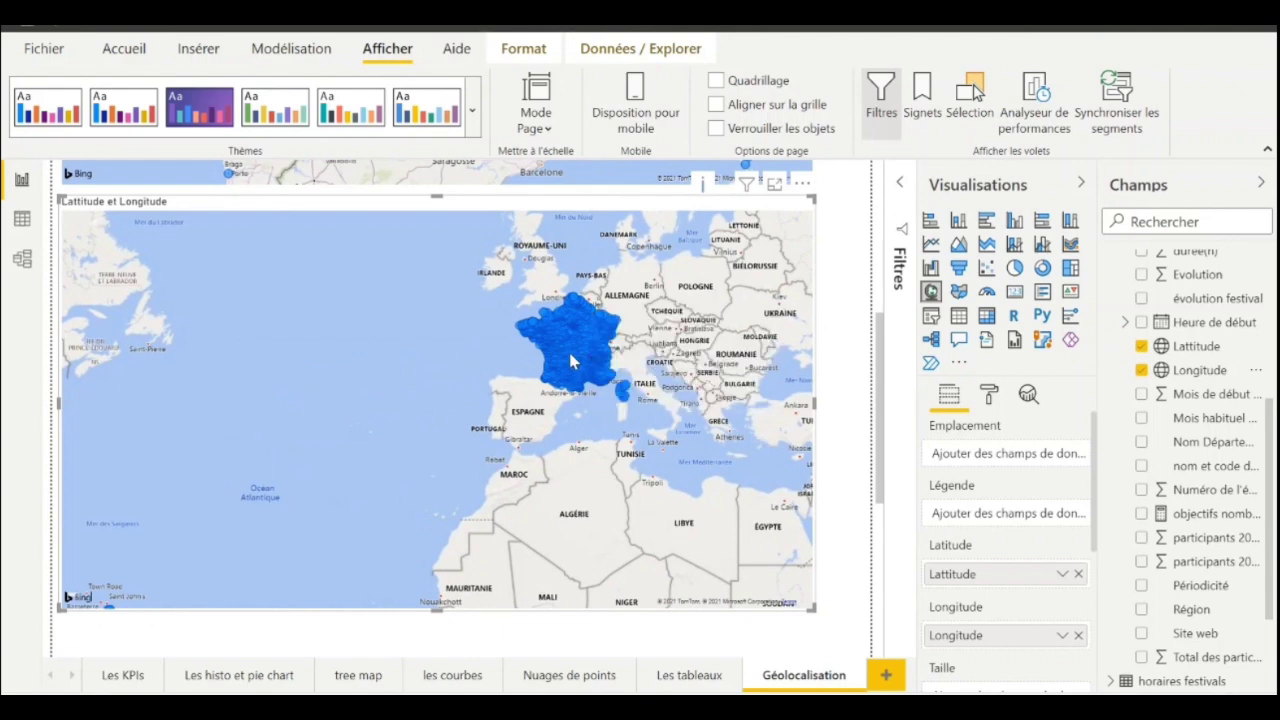
scroll(571, 364, down, 3)
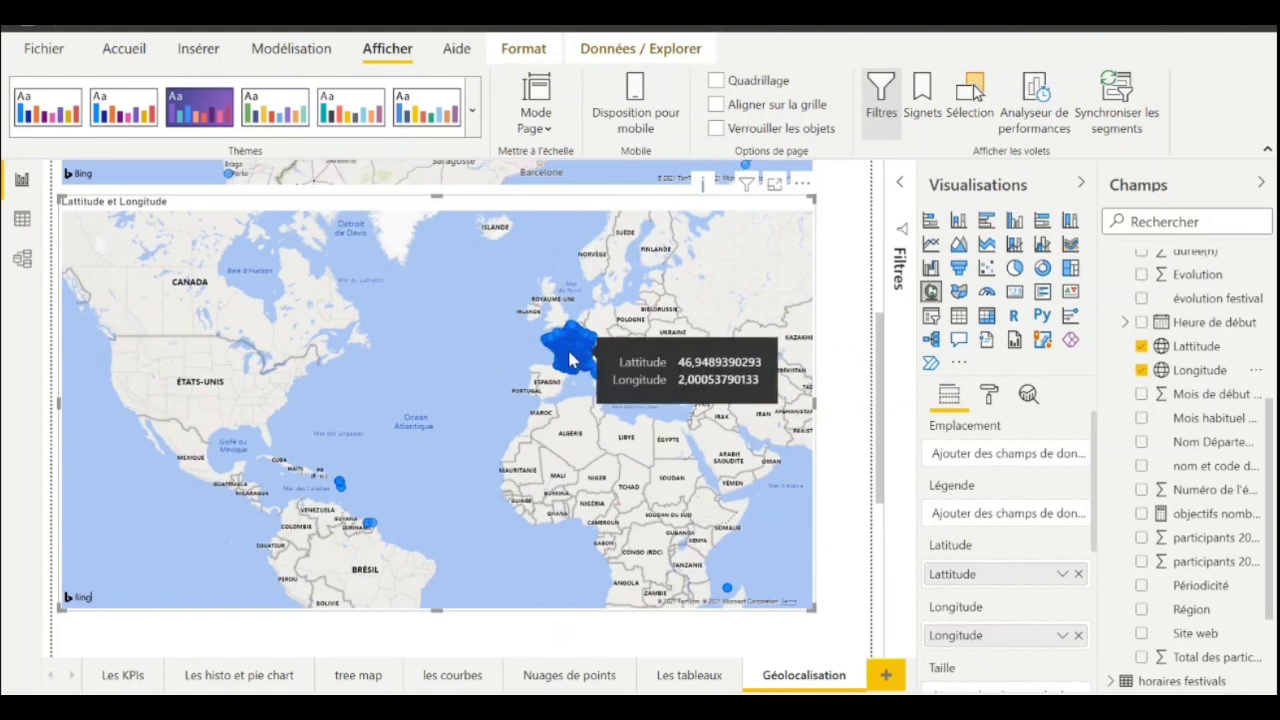
scroll(572, 350, up, 3)
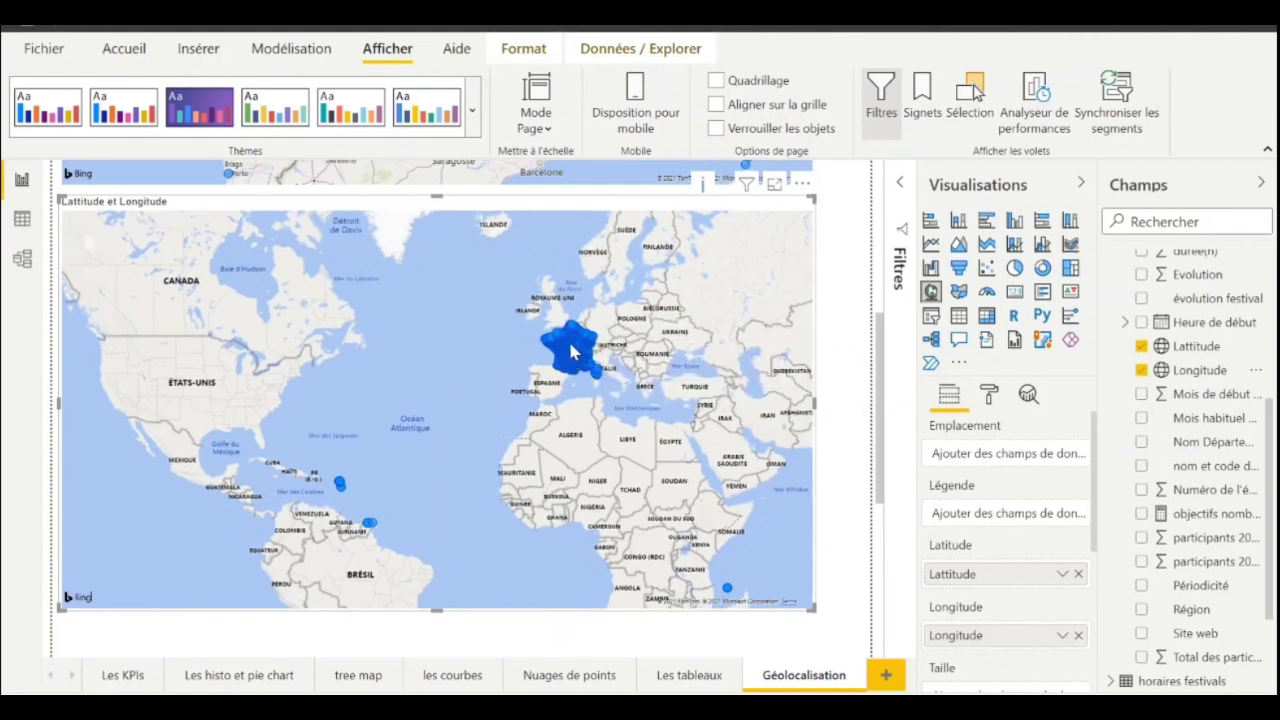
scroll(597, 347, down, 3)
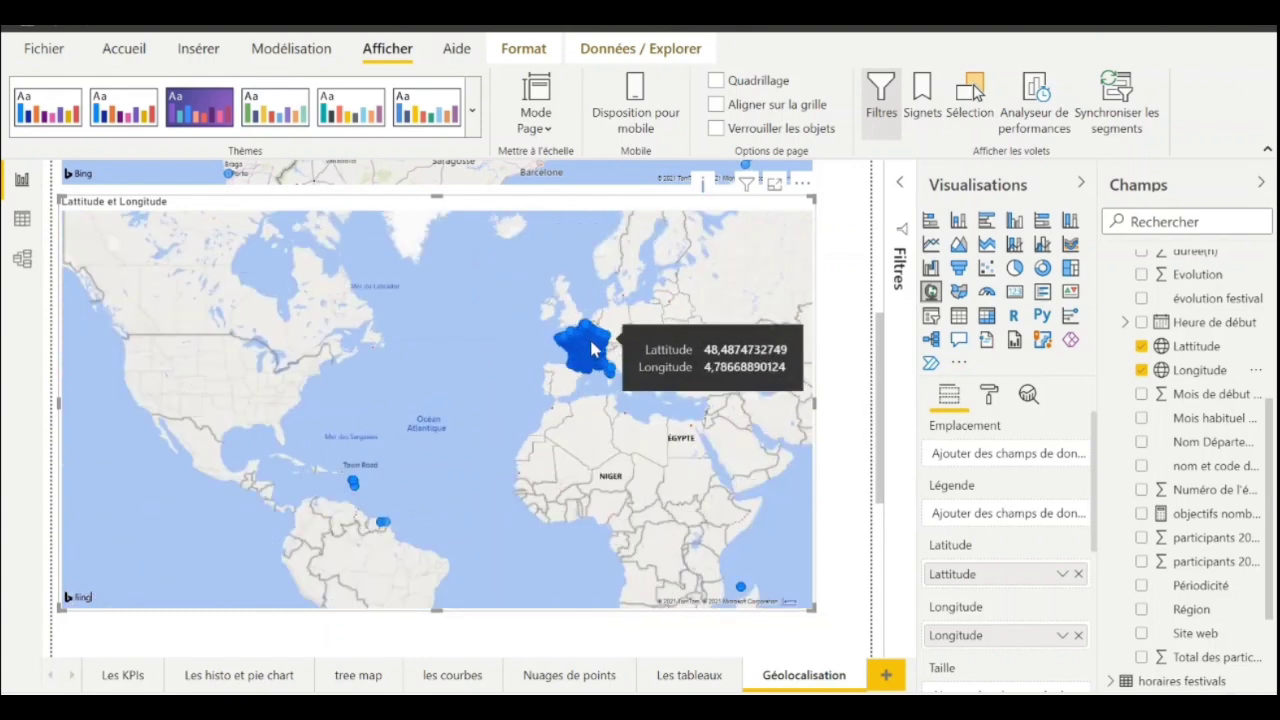
drag(468, 418, 442, 373)
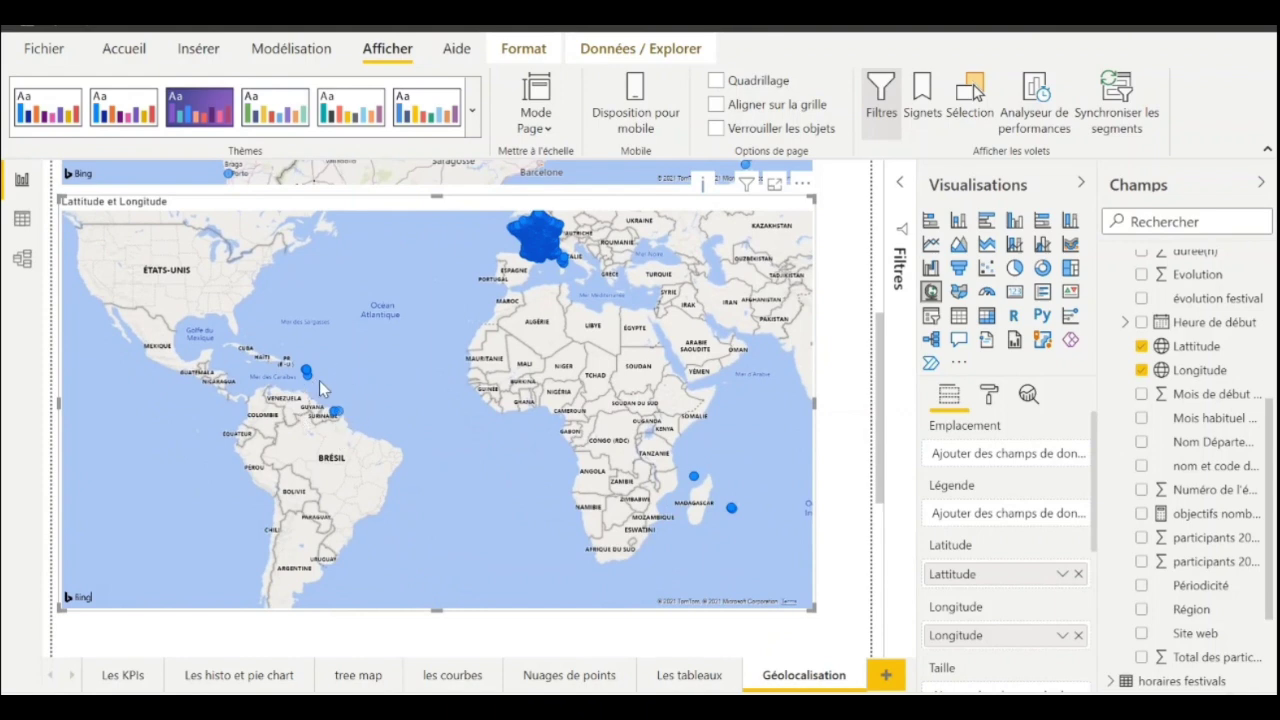
drag(735, 410, 355, 391)
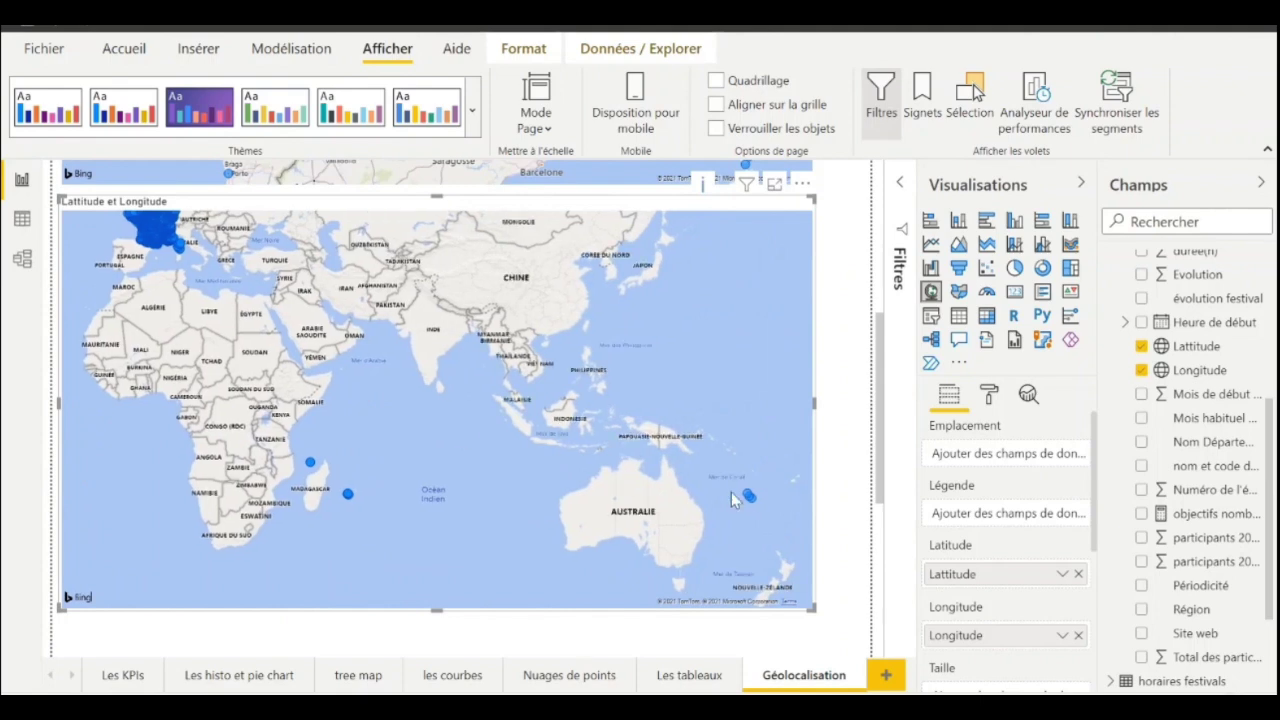
mouse_move(749, 498)
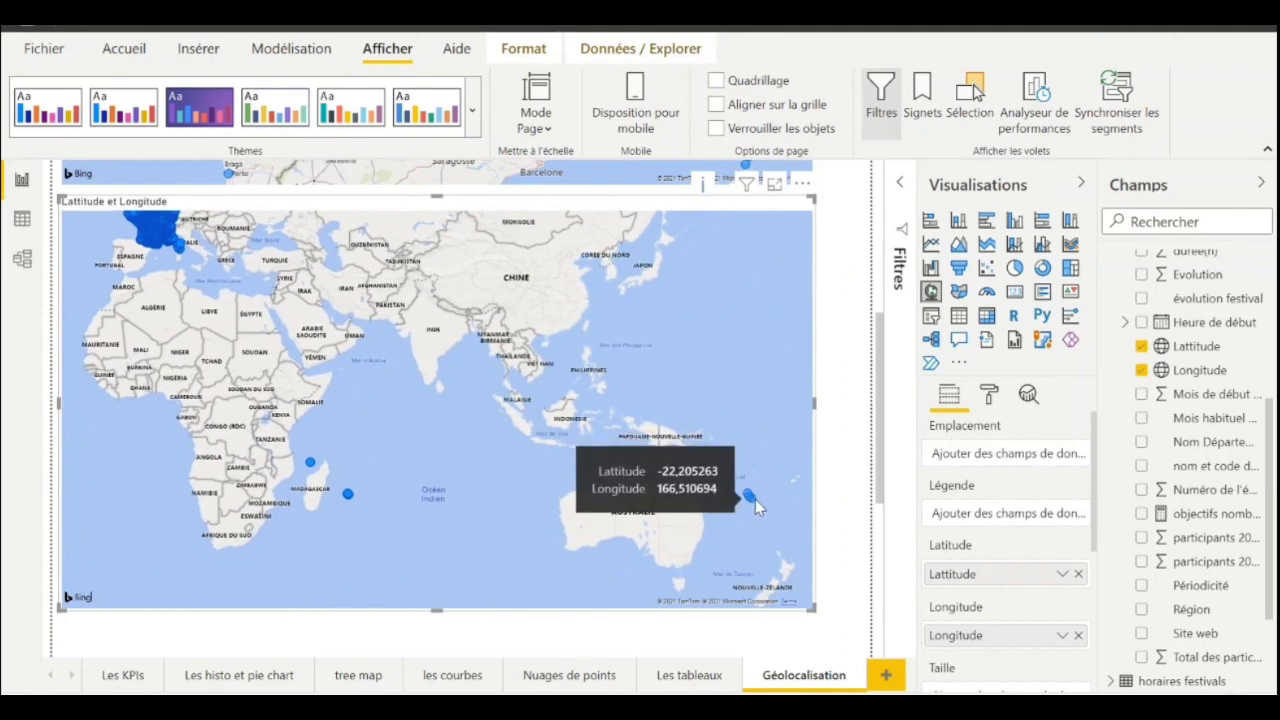
scroll(752, 496, up, 2)
scroll(752, 495, down, 3)
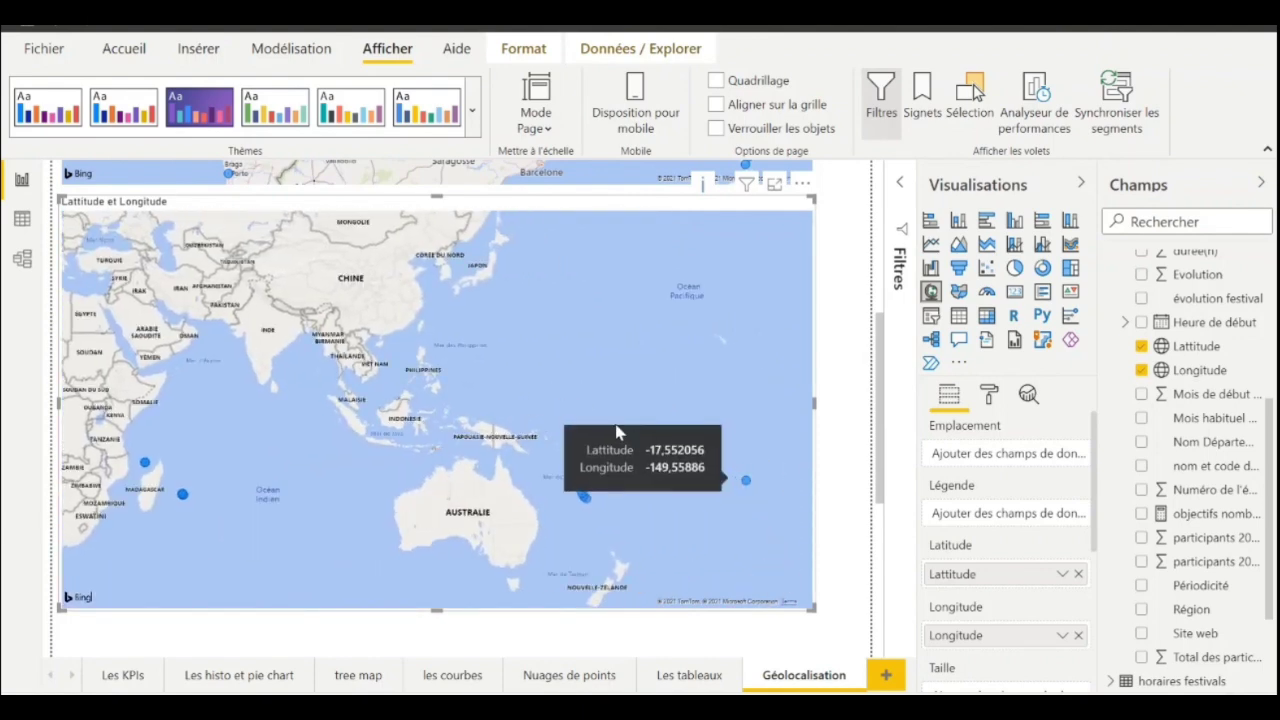
Add the nom et code de la manifestation field to the tooltips of the latitude and longitude map
drag(594, 409, 680, 478)
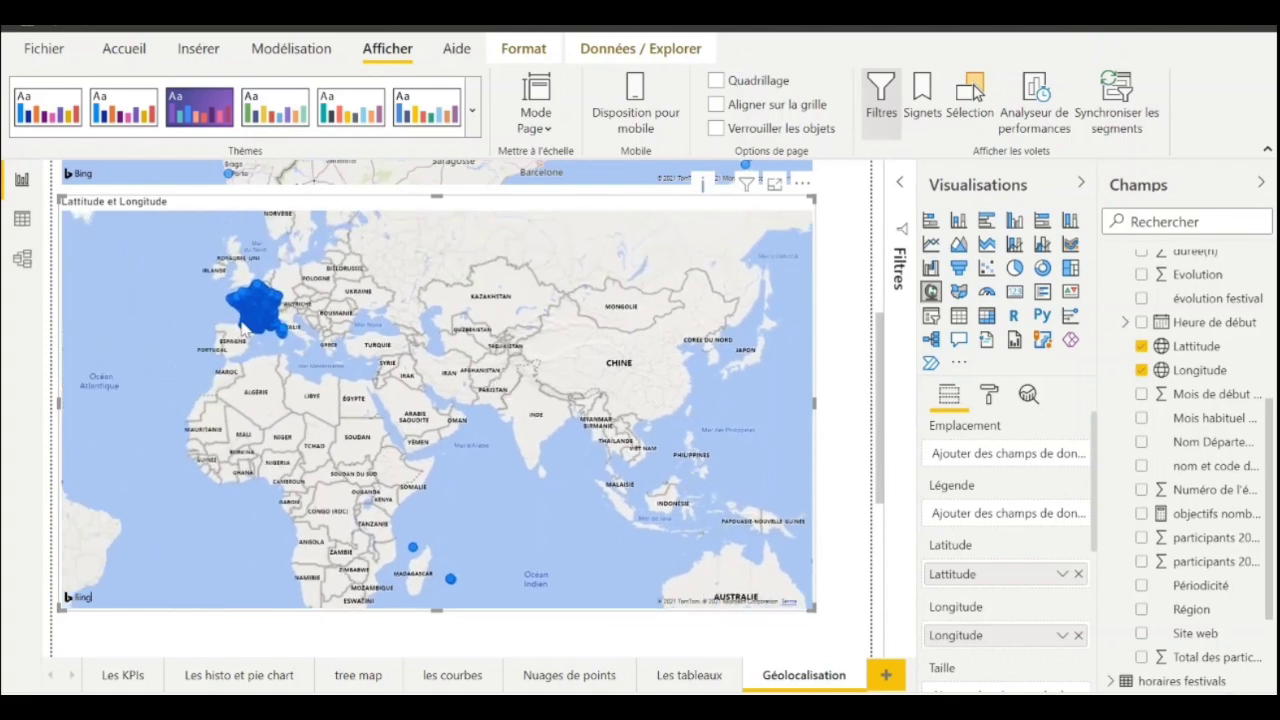
scroll(240, 318, up, 5)
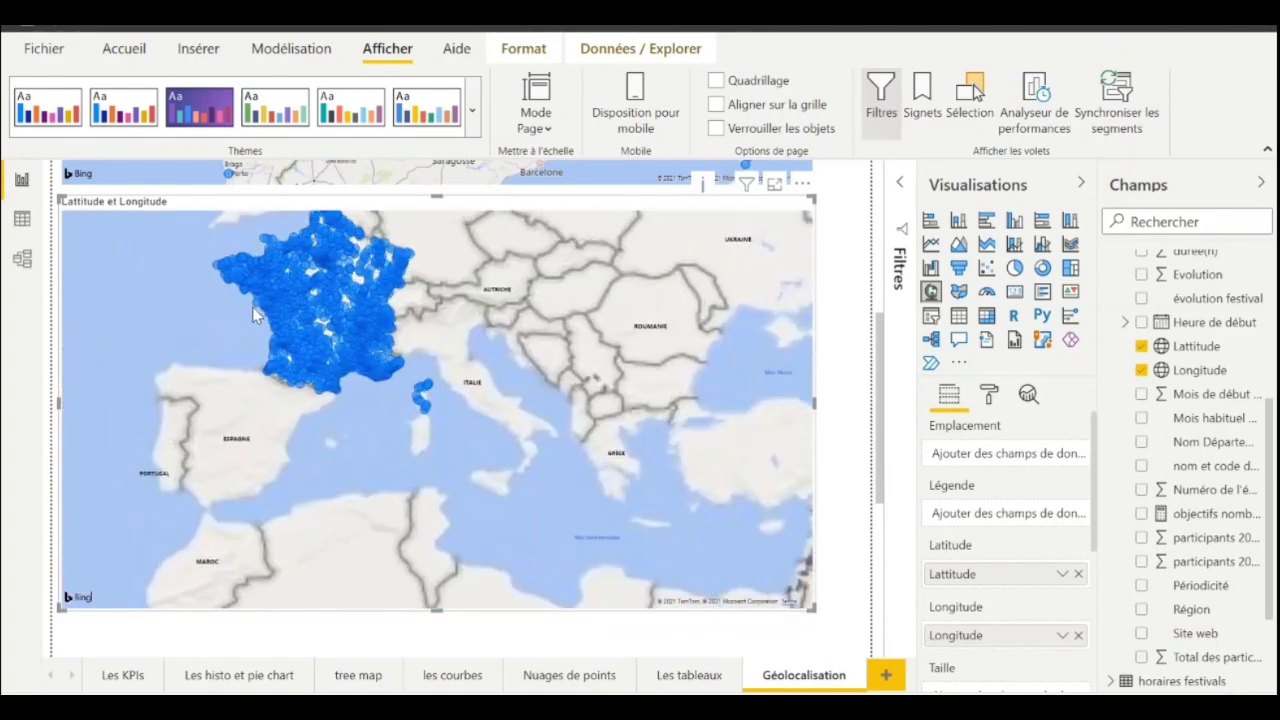
scroll(310, 318, up, 1)
drag(368, 288, 375, 356)
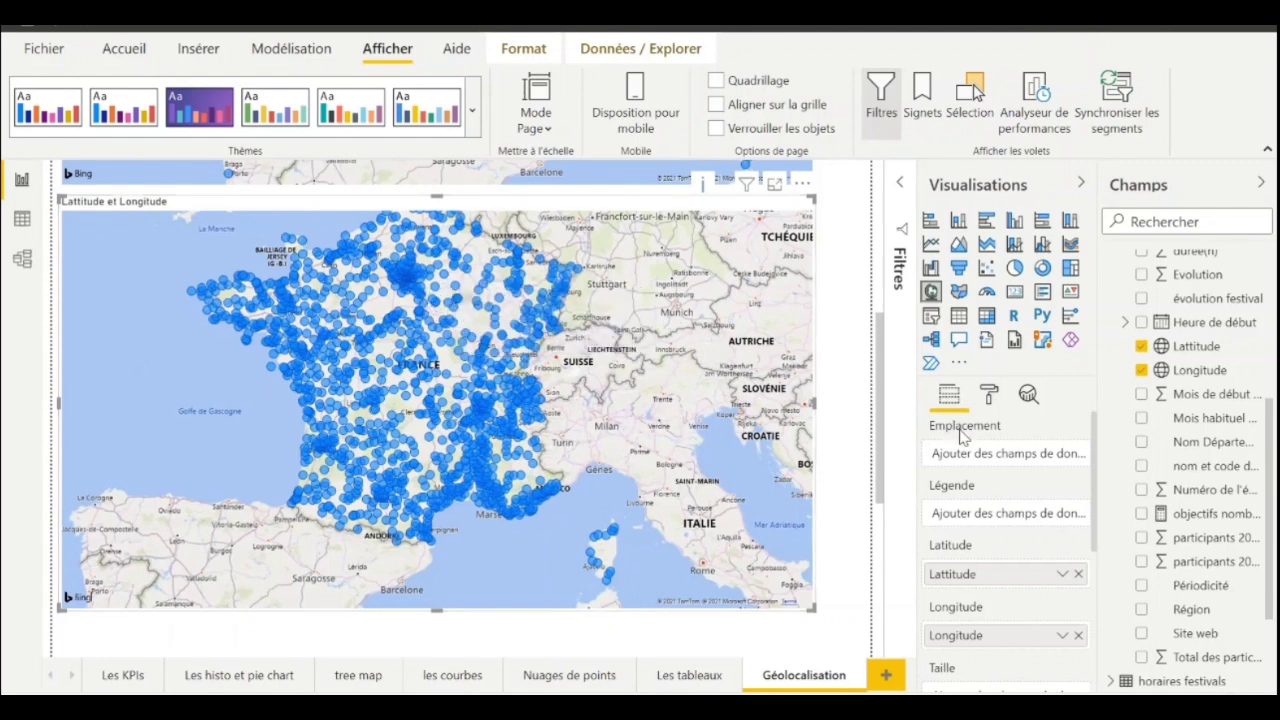
scroll(960, 437, down, 1)
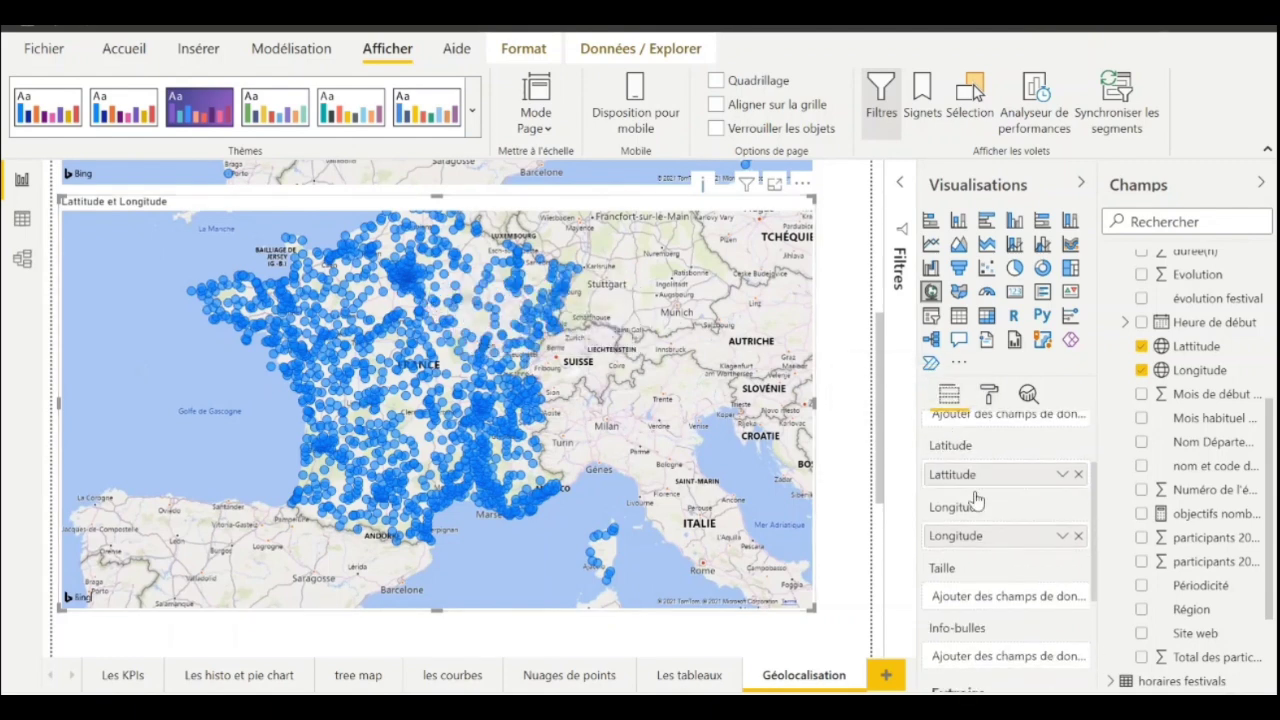
scroll(1195, 525, down, 1)
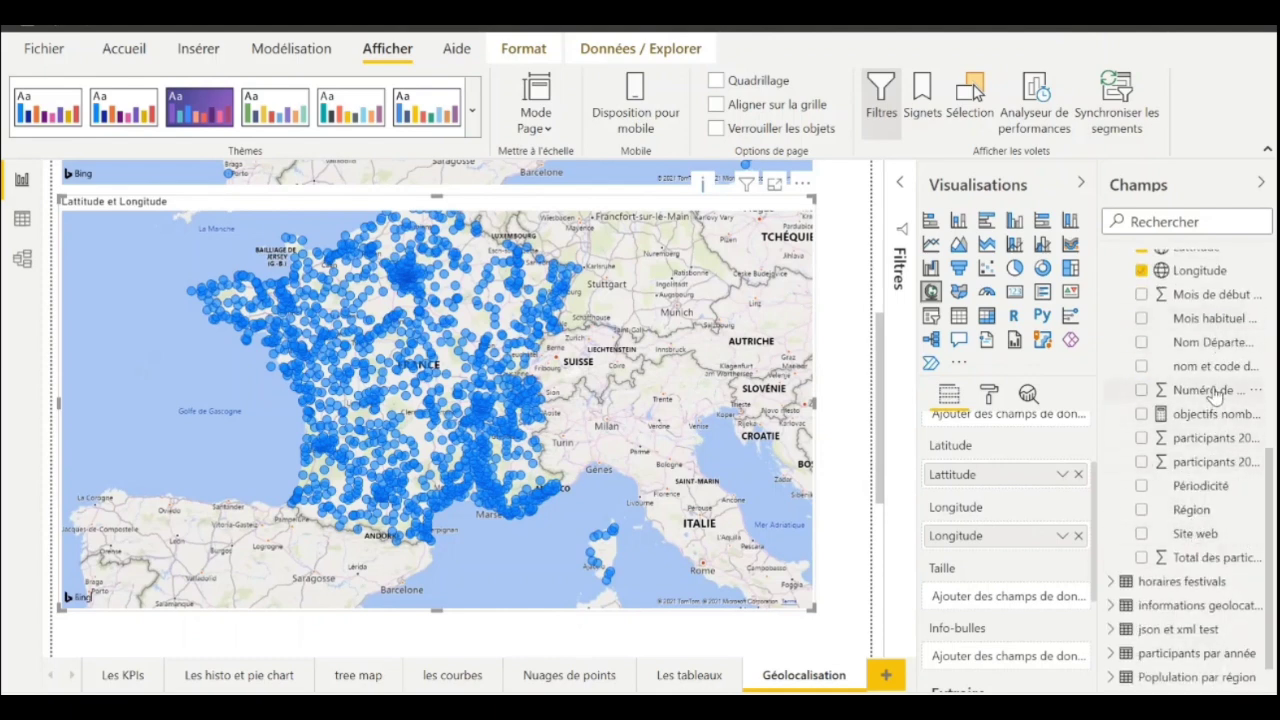
drag(1208, 375, 1010, 657)
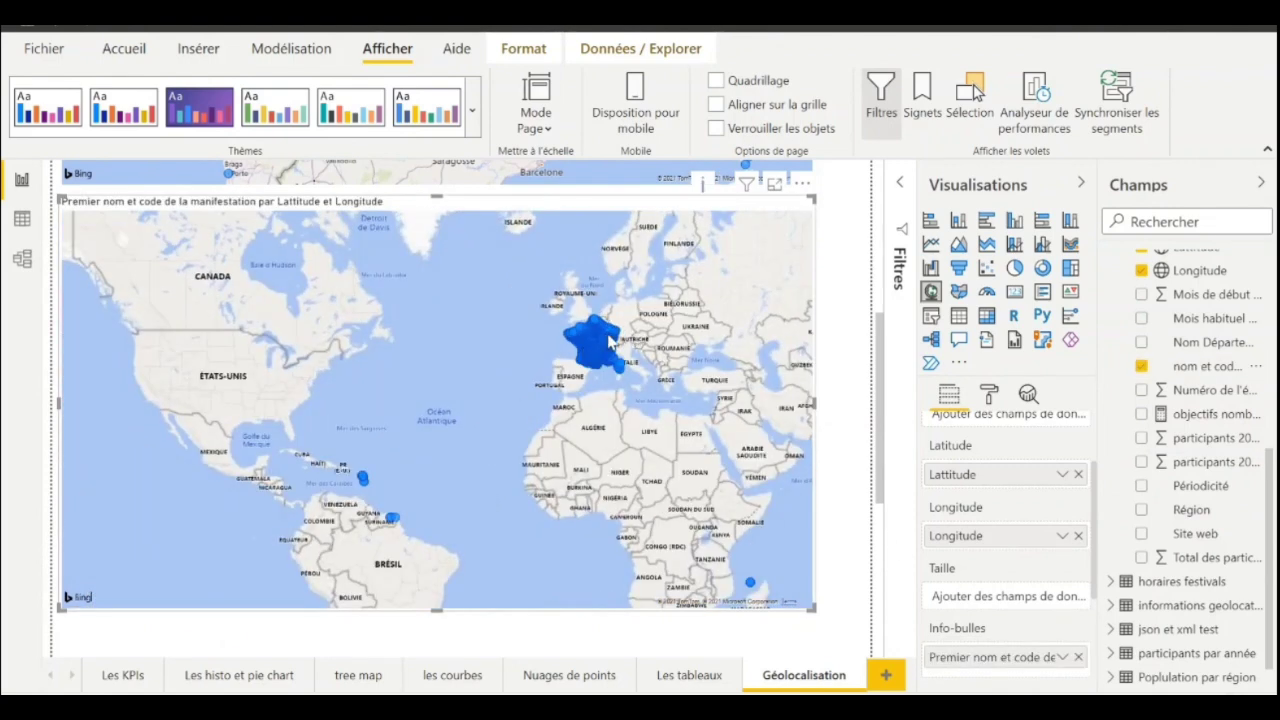
Check the coordinate-based festival points and their tooltips around central France on the second map
scroll(605, 343, up, 5)
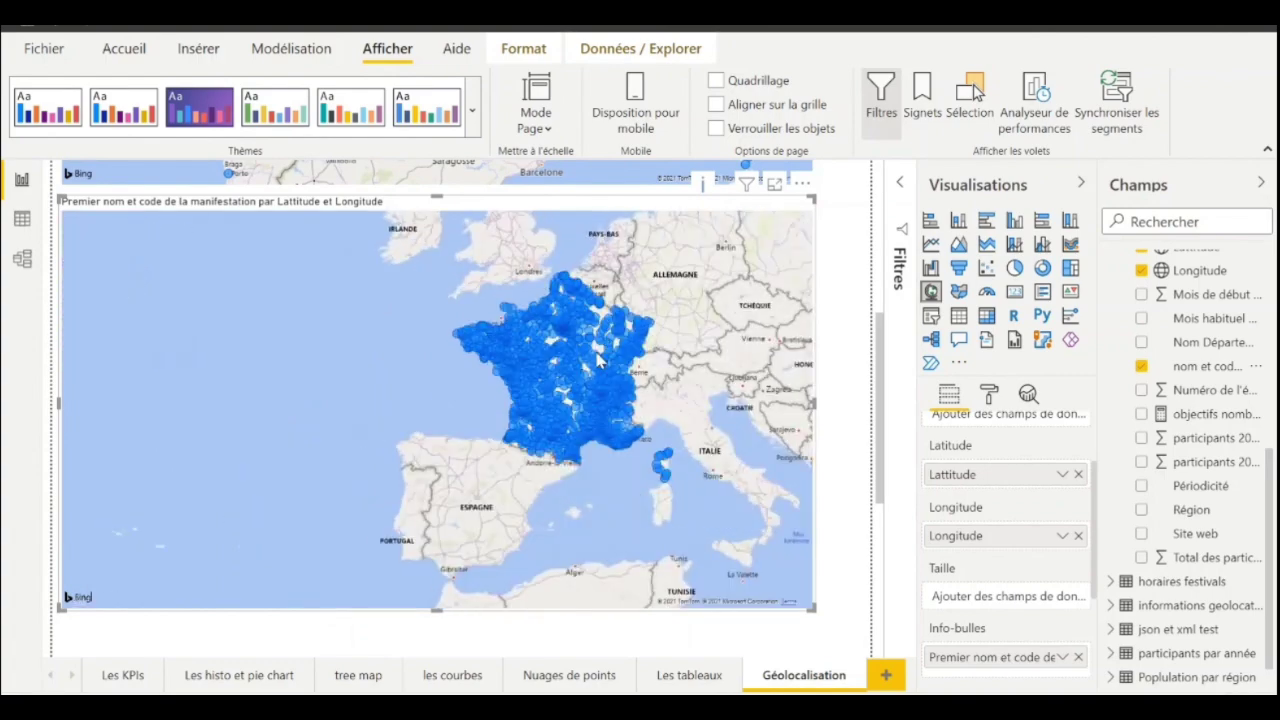
scroll(598, 360, up, 4)
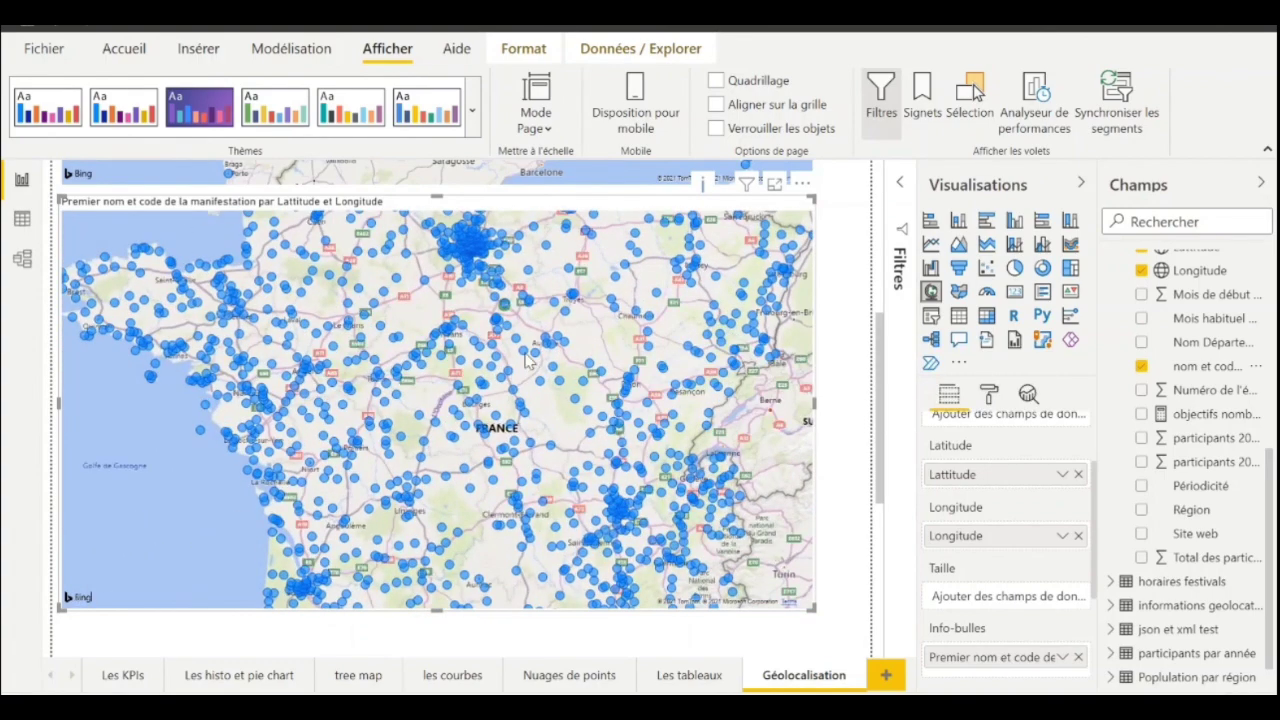
mouse_move(523, 355)
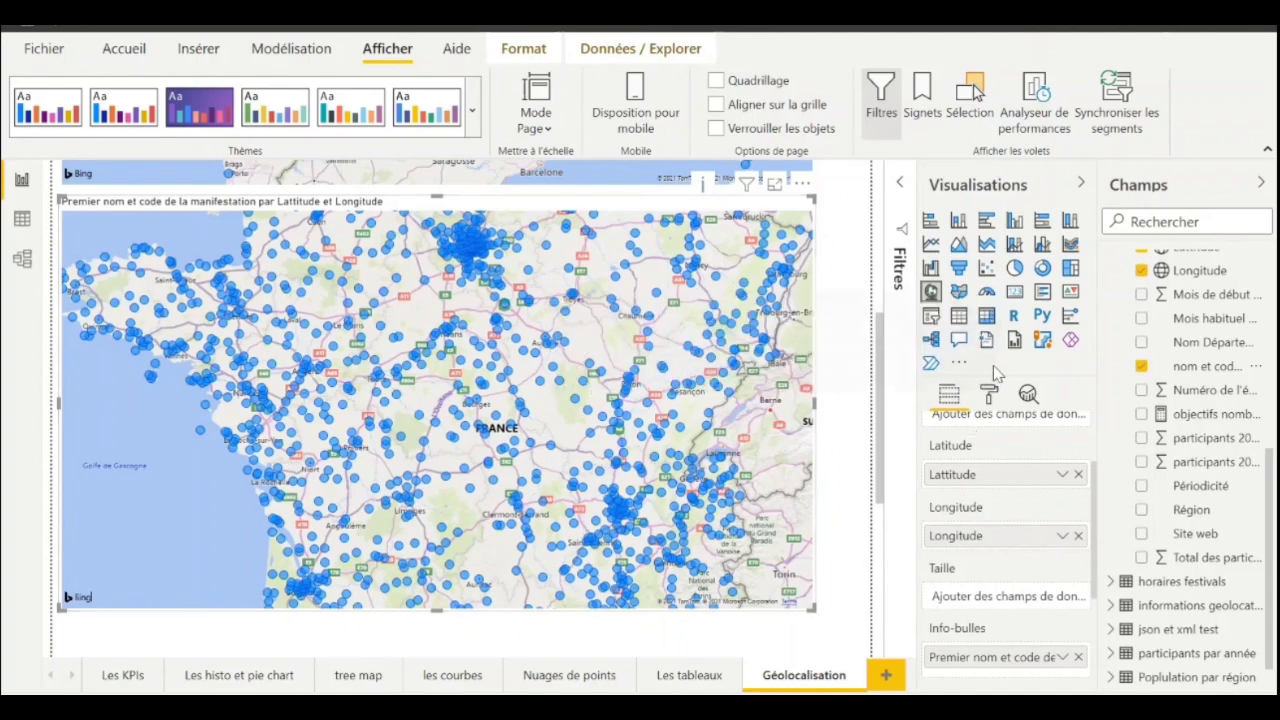
scroll(487, 325, down, 3)
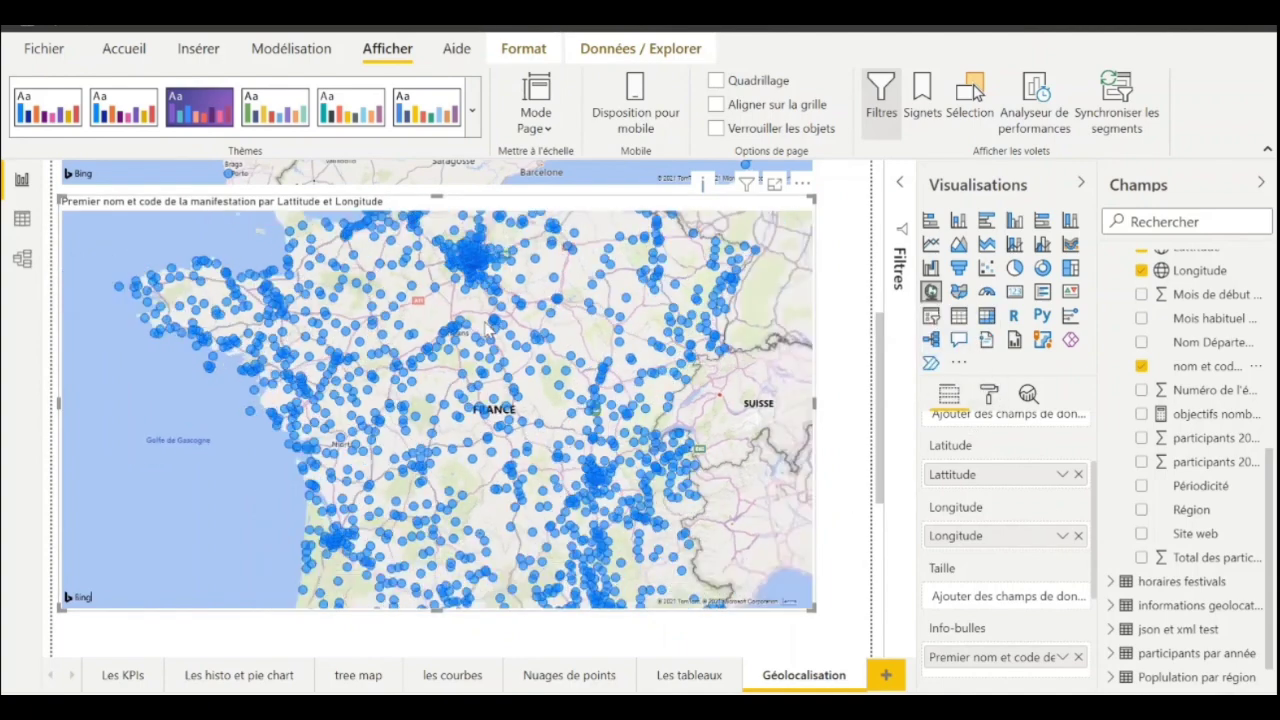
Turn on the zoom buttons in the second map's map controls
click(990, 400)
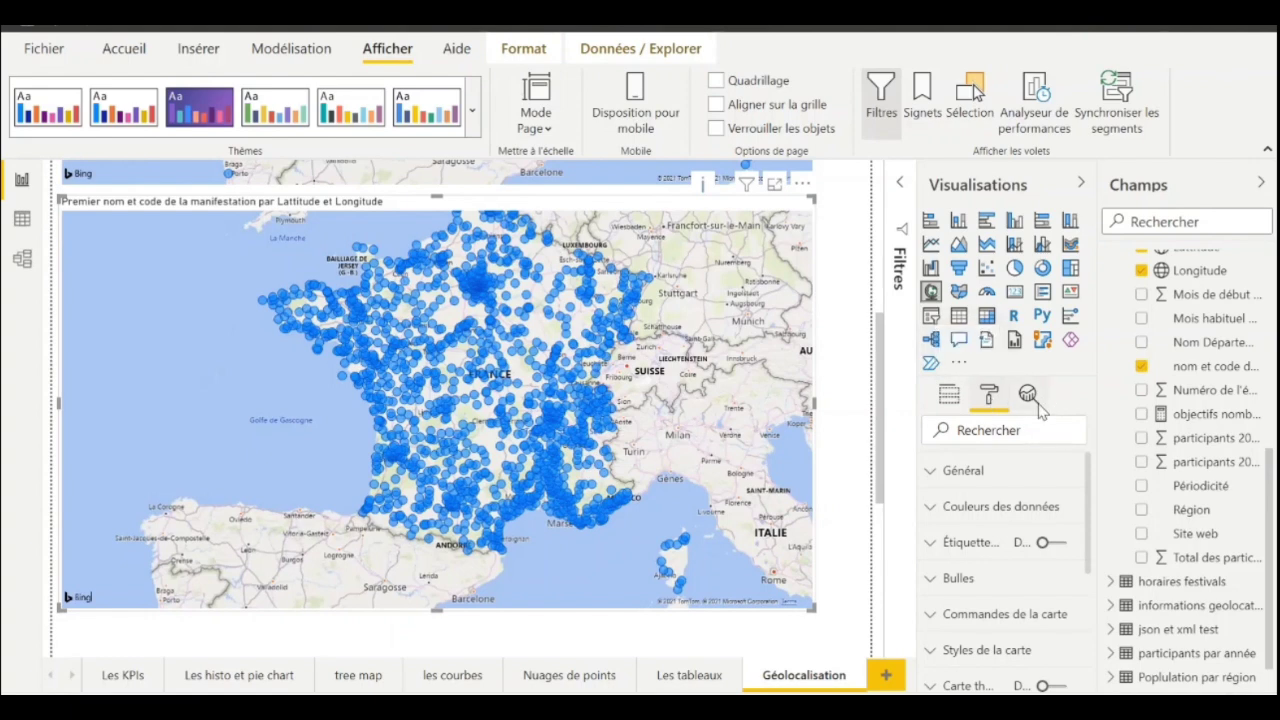
scroll(982, 537, down, 2)
scroll(982, 537, down, 1)
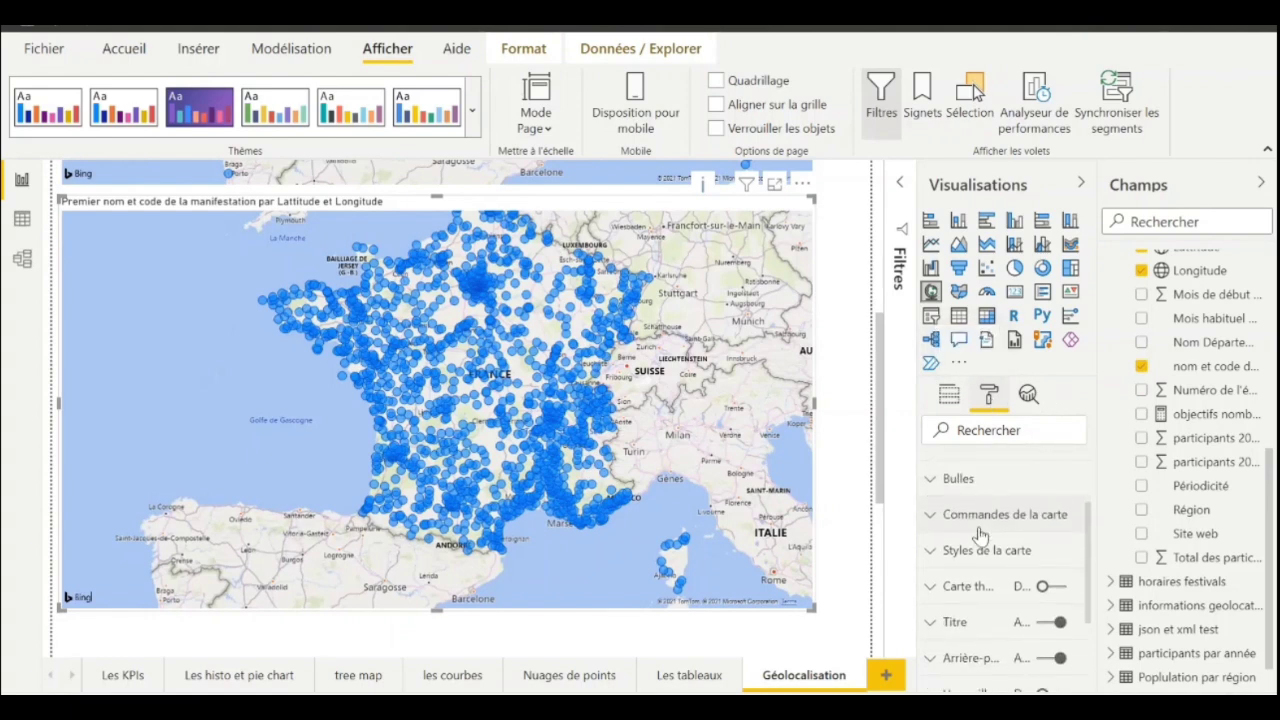
scroll(1006, 495, down, 4)
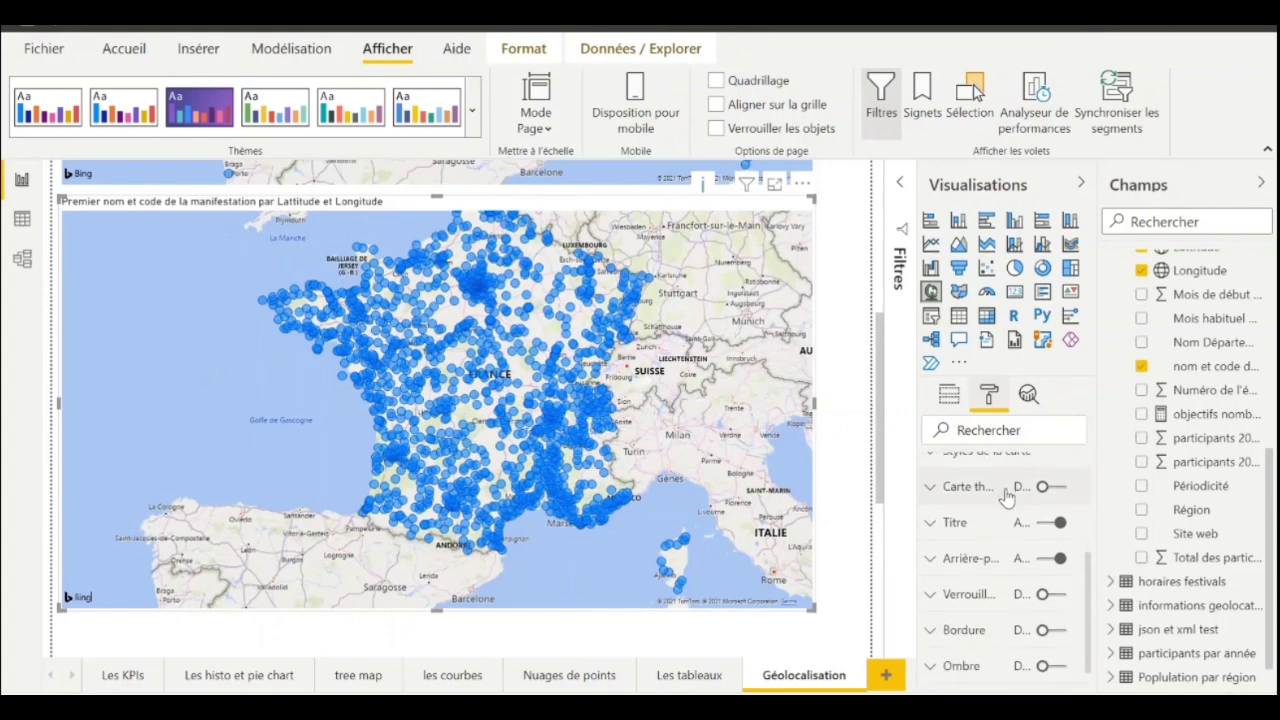
scroll(1006, 495, up, 6)
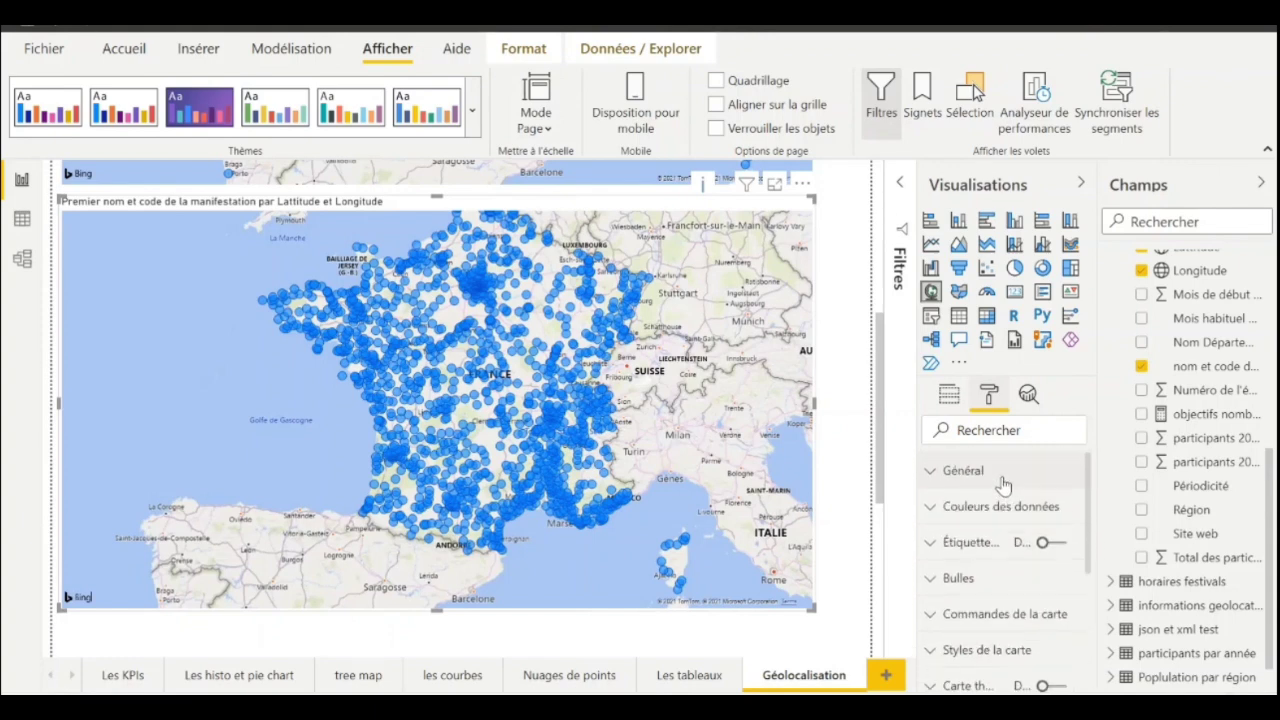
click(960, 612)
scroll(958, 545, down, 5)
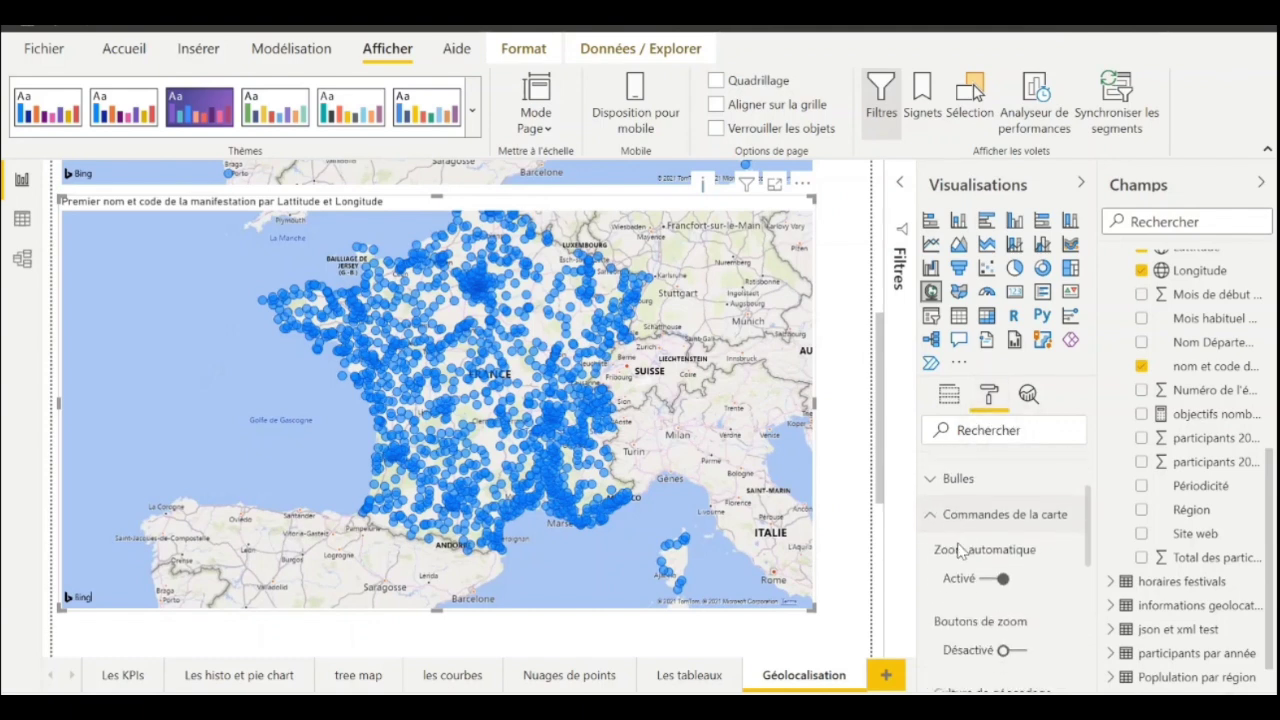
scroll(958, 548, down, 2)
click(960, 553)
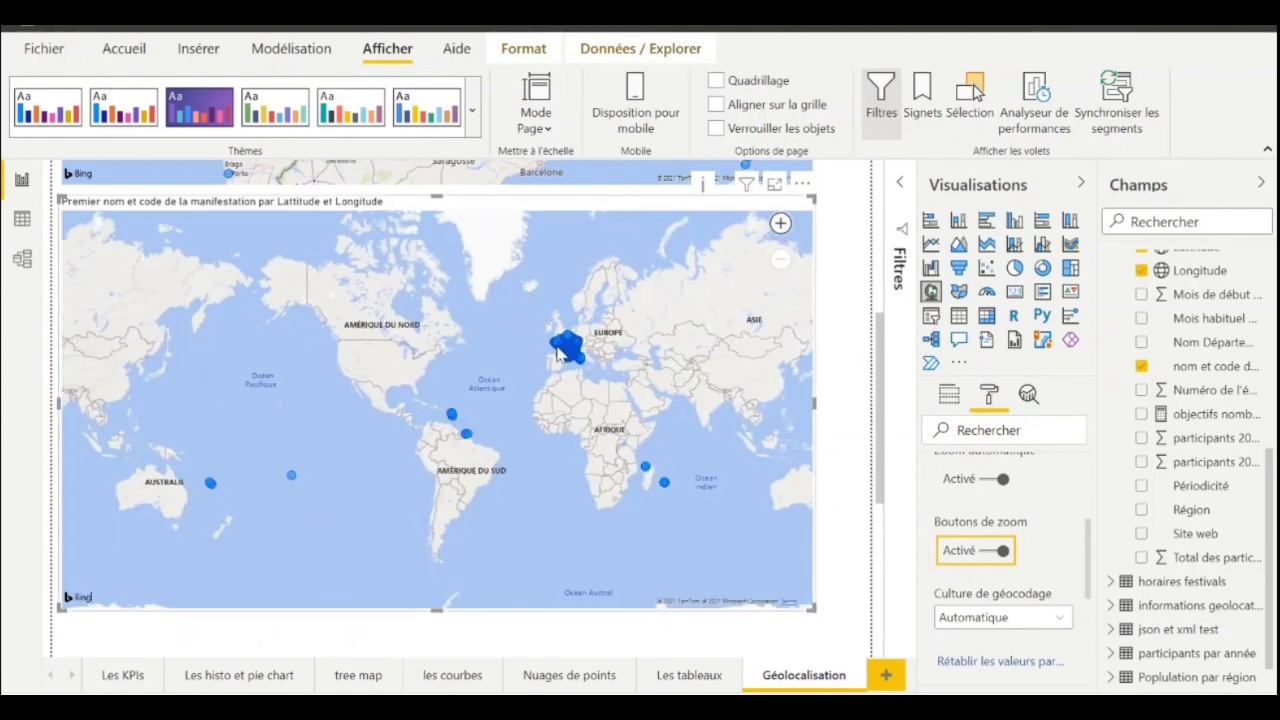
Use the map's zoom buttons to close in on mainland France and examine the distribution of festival points
scroll(568, 352, up, 2)
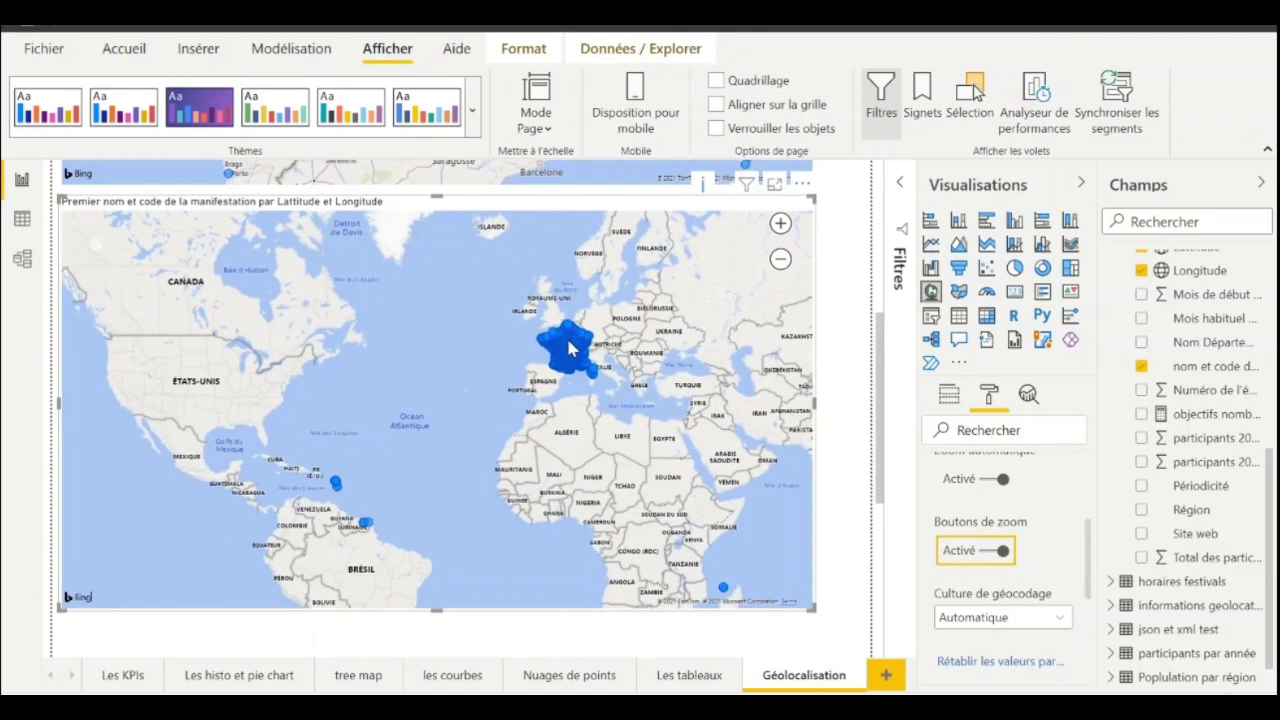
click(780, 223)
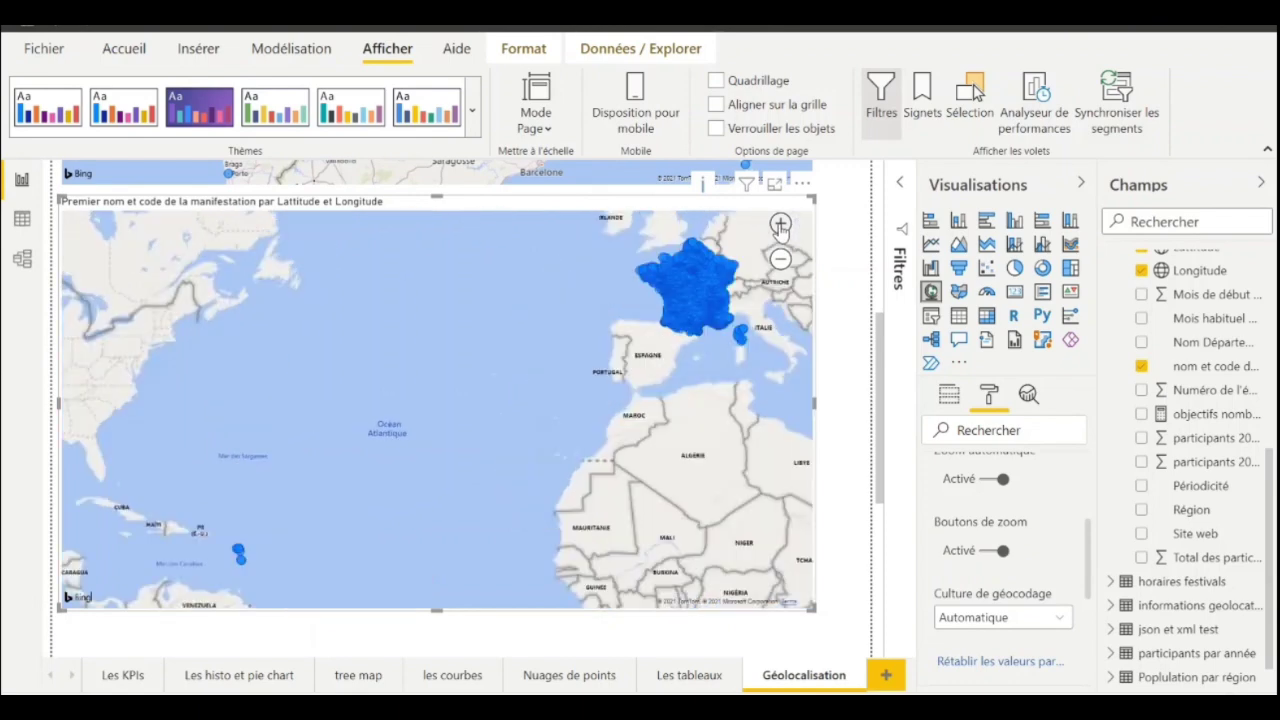
drag(680, 342, 564, 415)
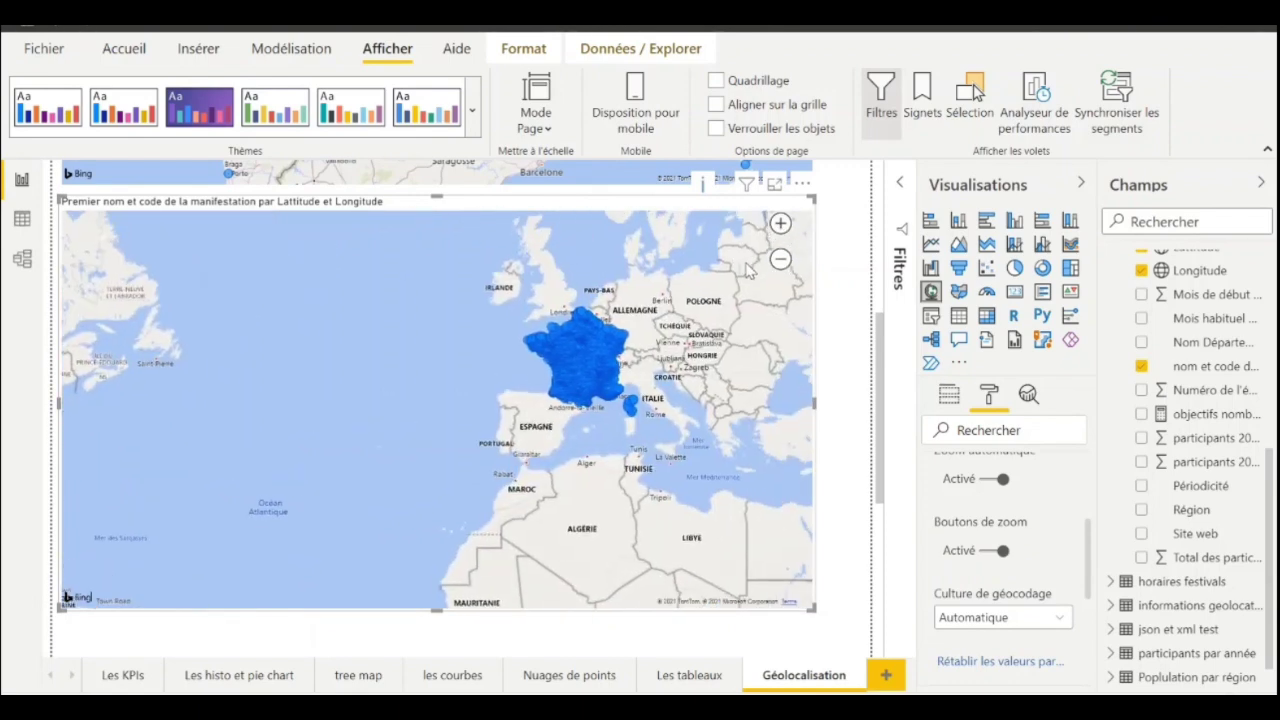
click(780, 224)
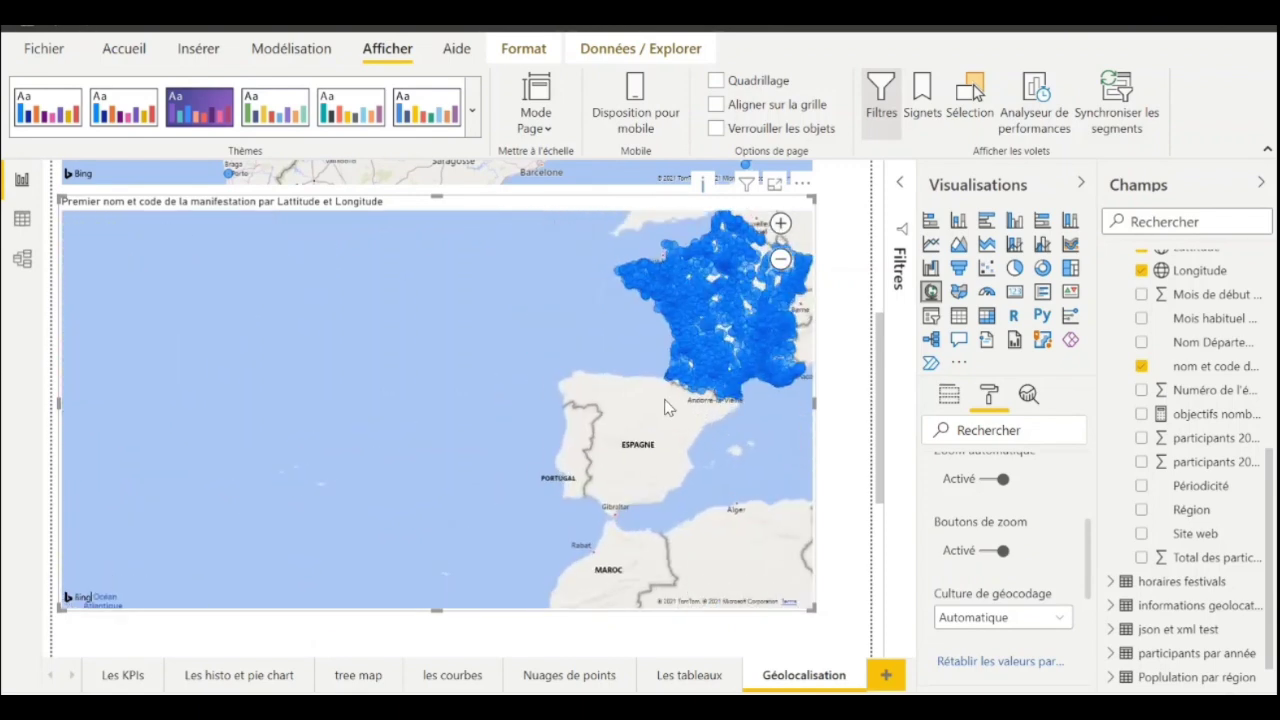
drag(644, 421, 558, 460)
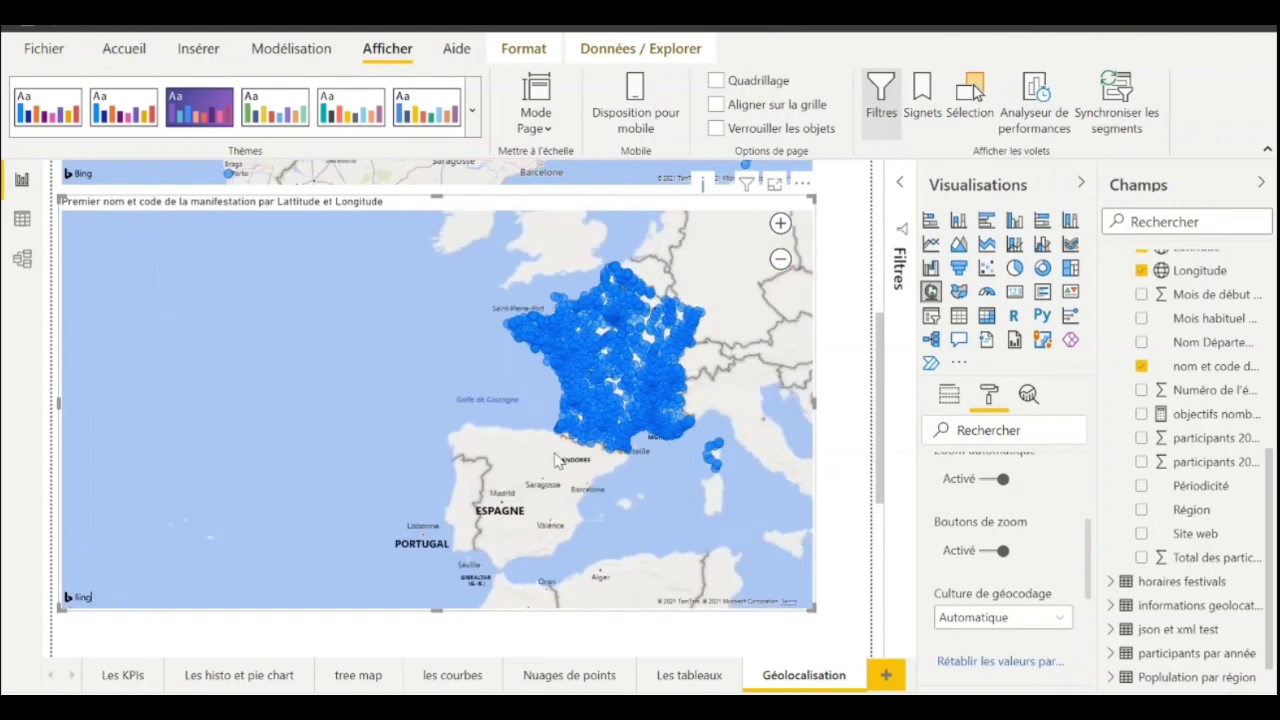
click(781, 230)
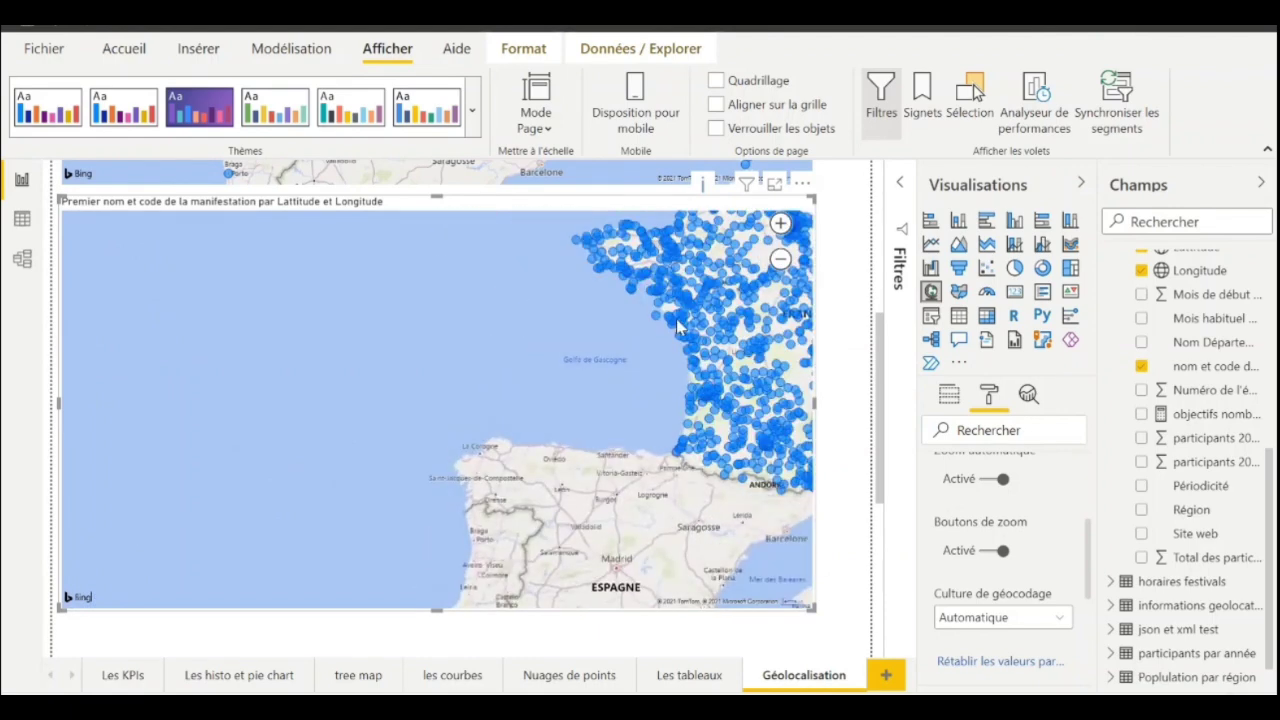
drag(578, 350, 484, 372)
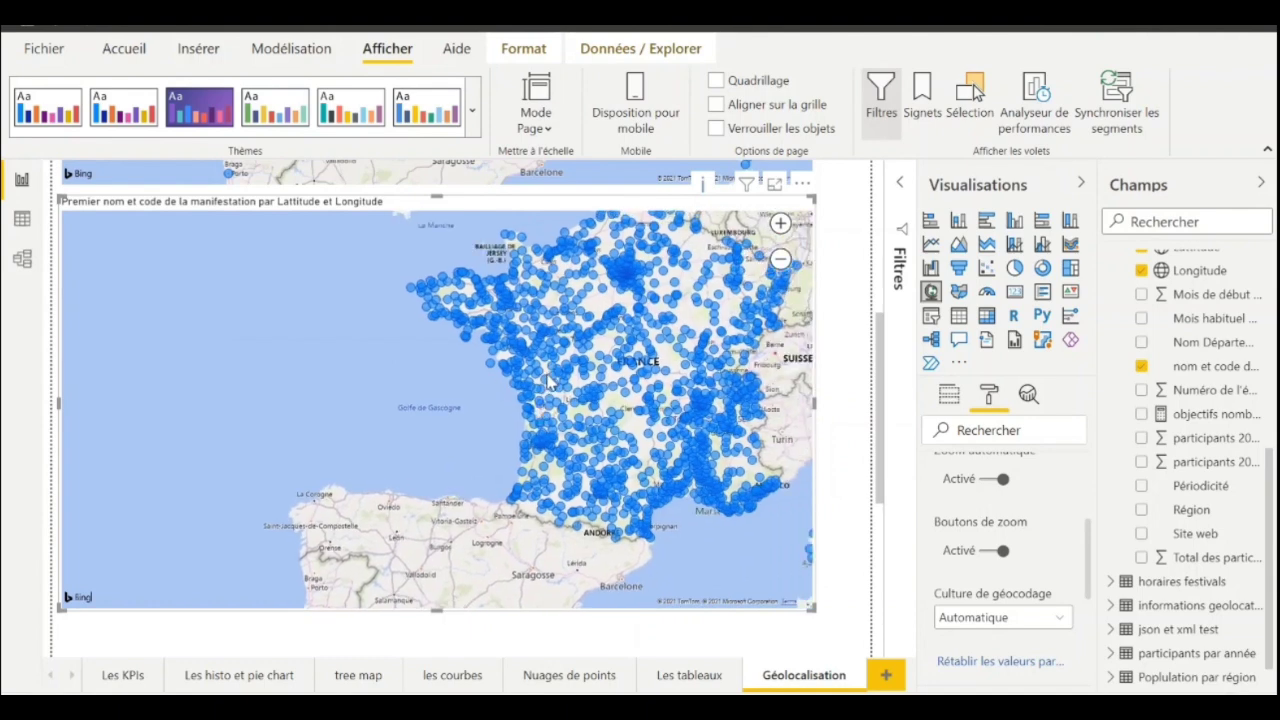
mouse_move(568, 407)
drag(714, 531, 572, 577)
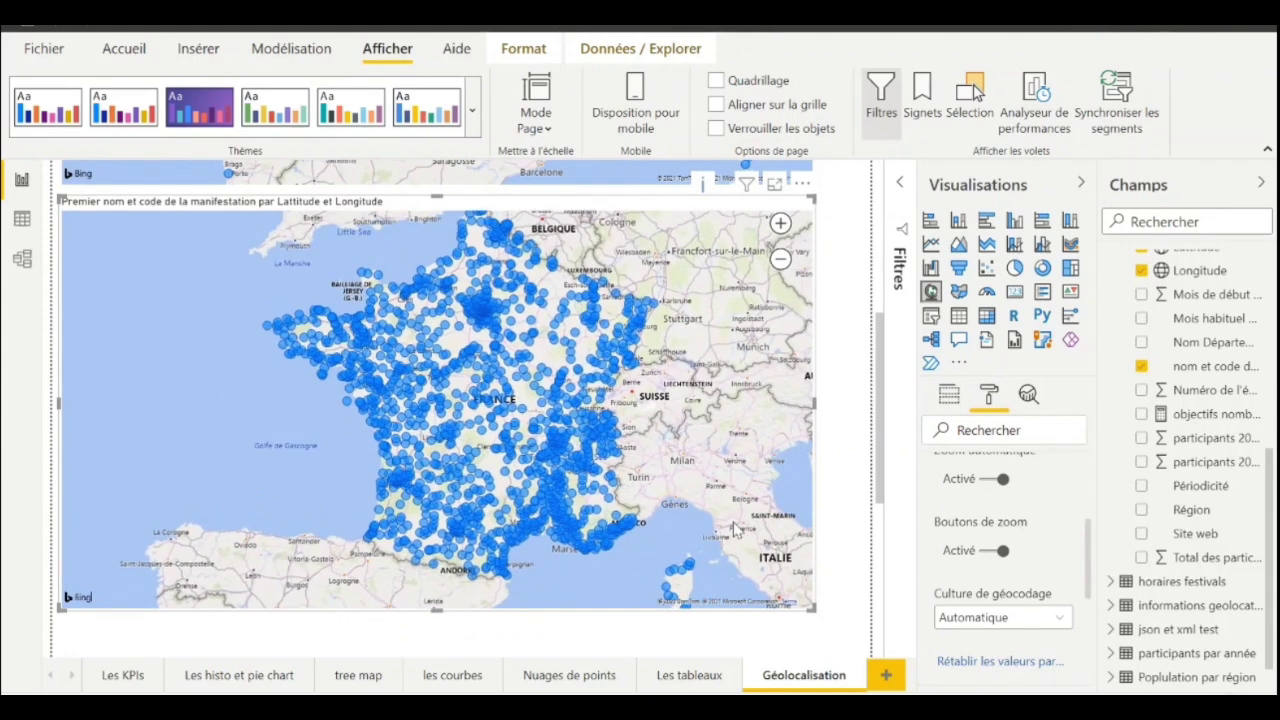
Enable the heat map display on the second map, closing the map controls settings
scroll(975, 515, up, 3)
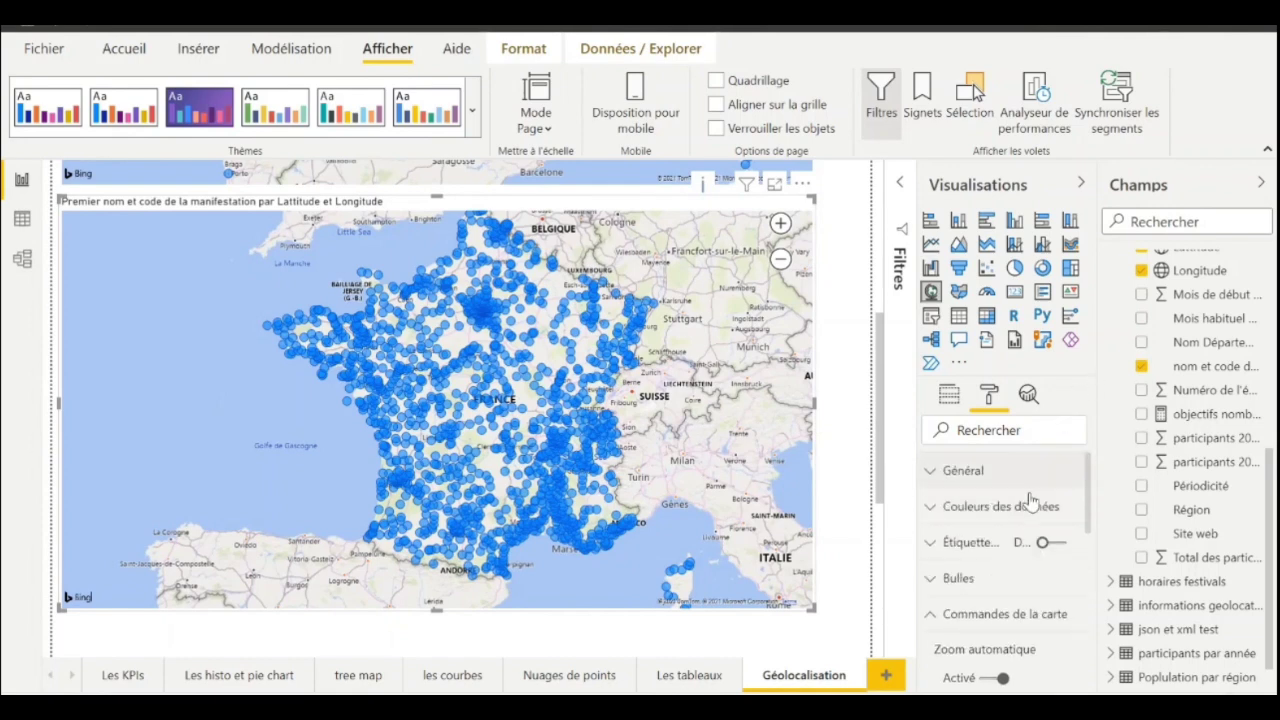
click(986, 613)
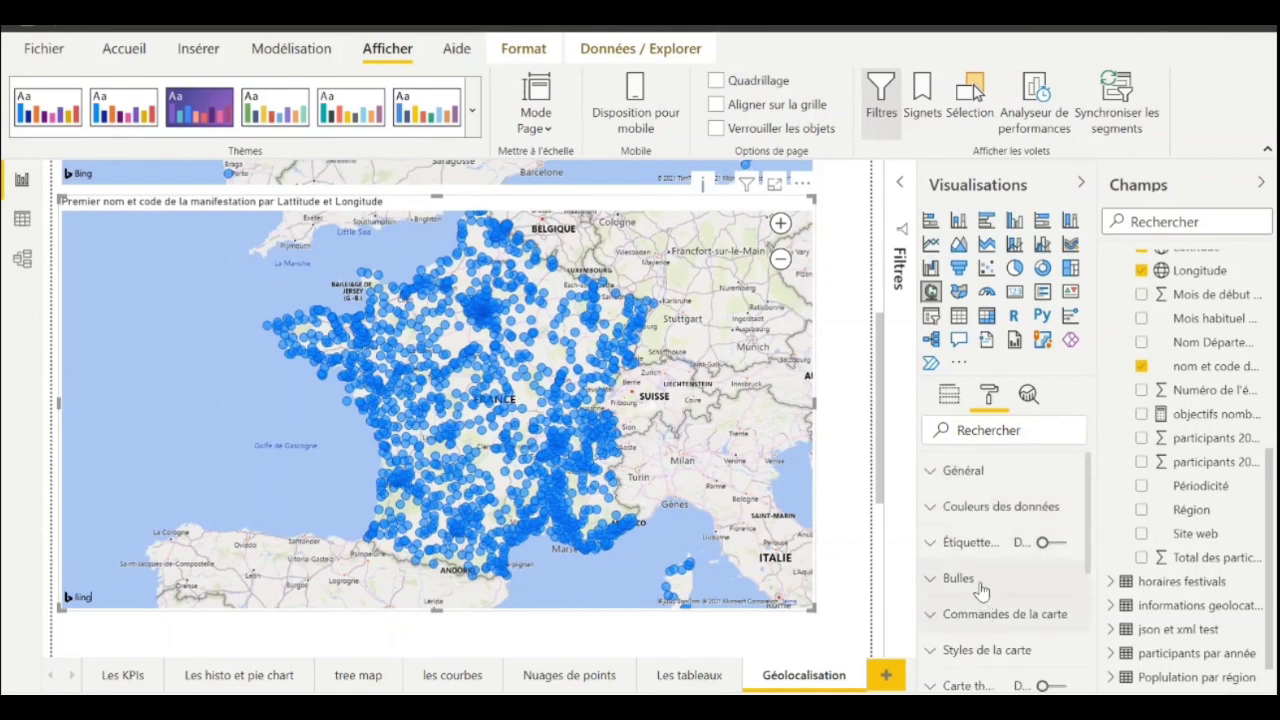
scroll(982, 560, down, 2)
click(1045, 588)
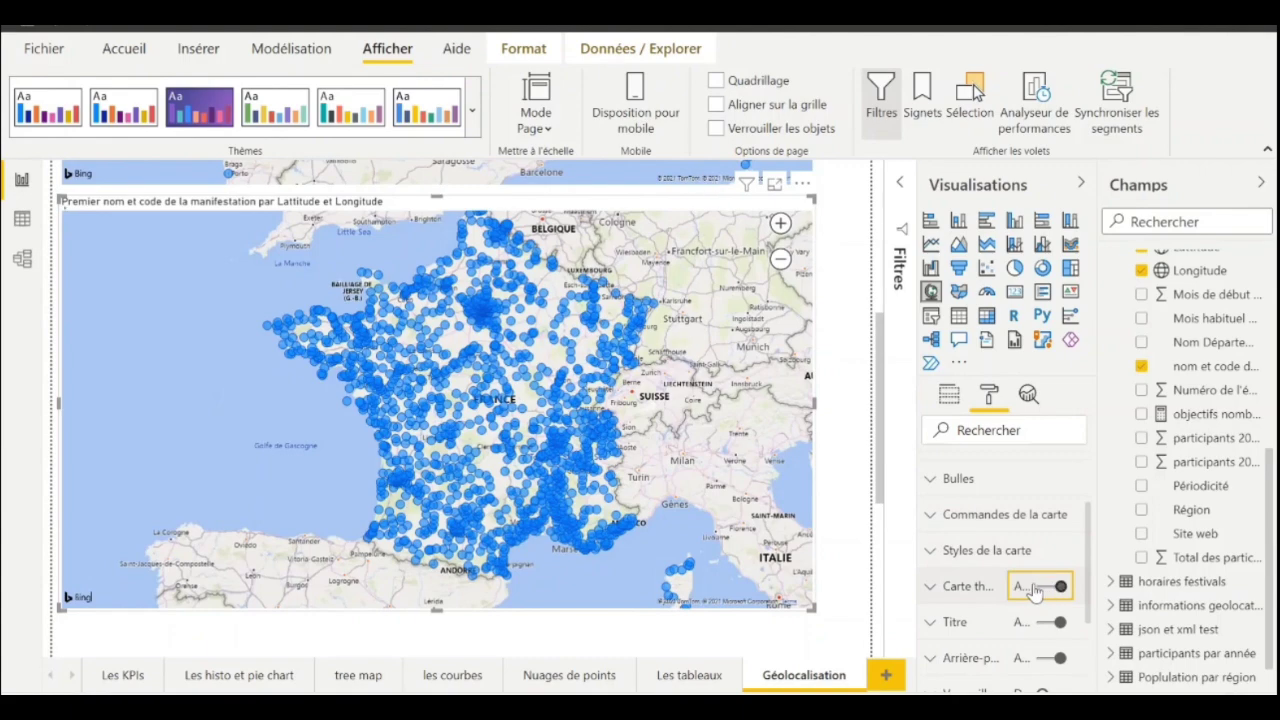
Set the second map's style theme to Sombre and review the heat map over France
scroll(570, 345, up, 5)
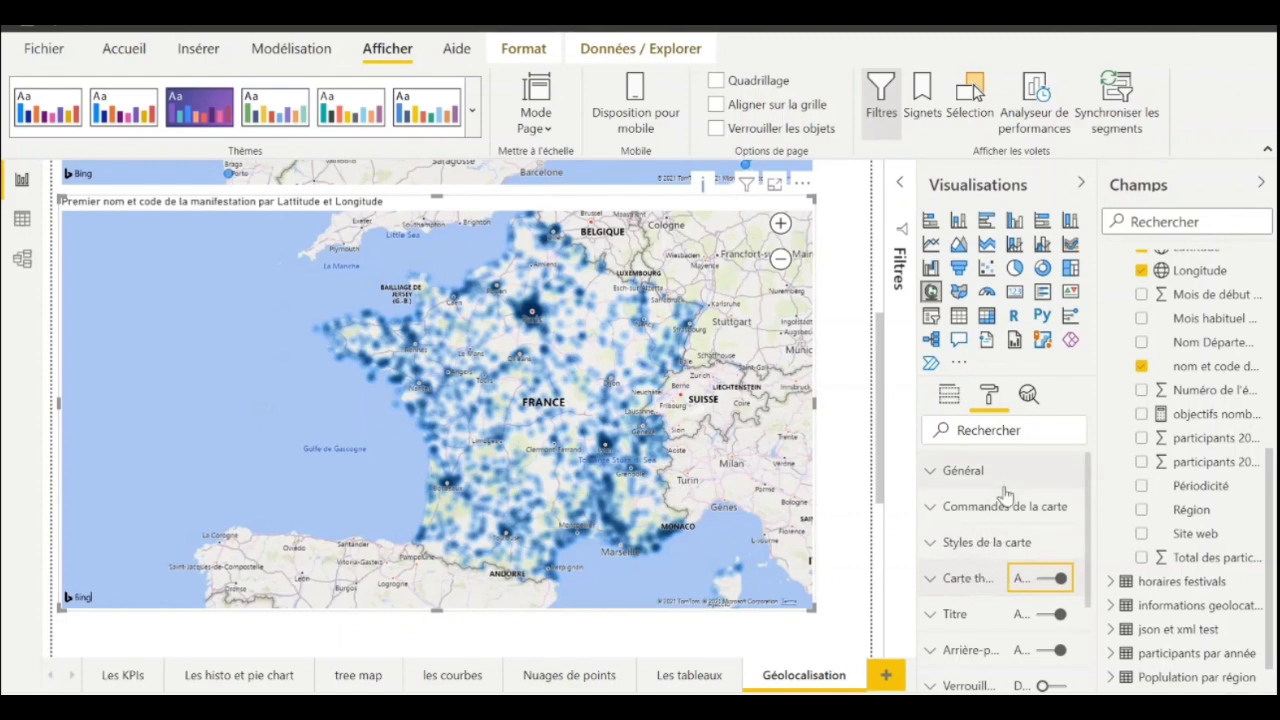
click(1000, 541)
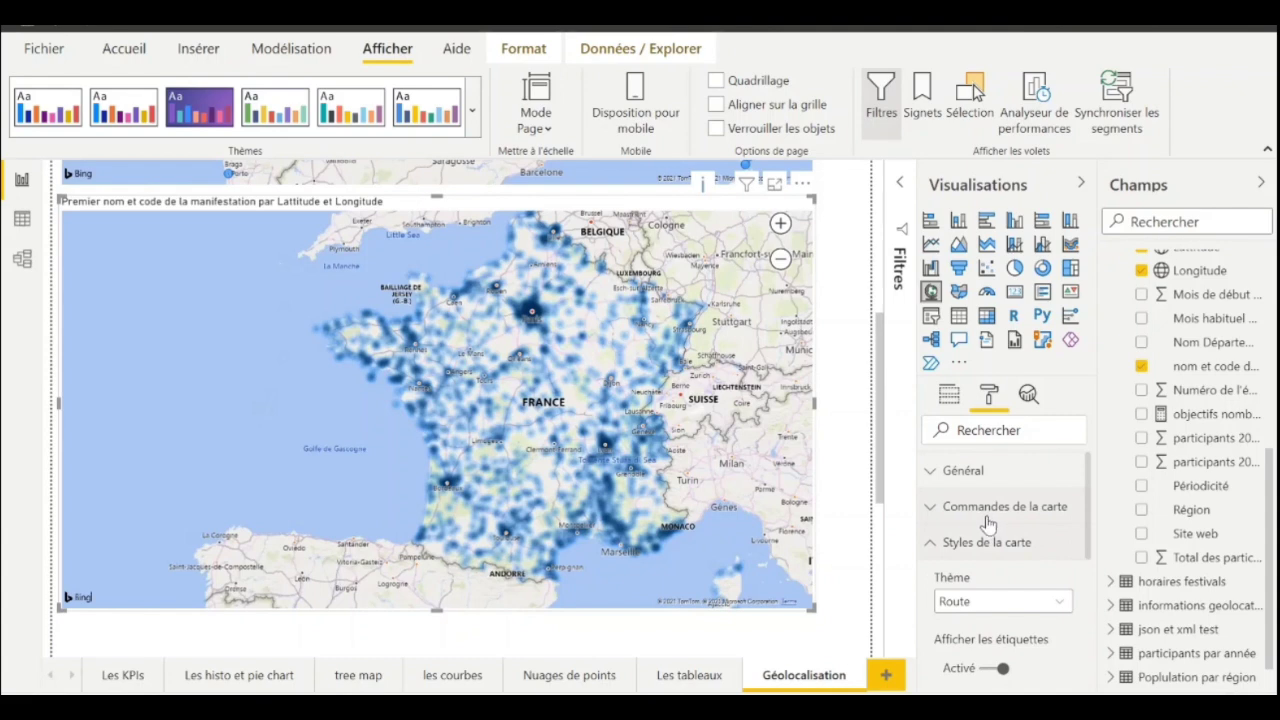
scroll(990, 523, down, 2)
click(966, 502)
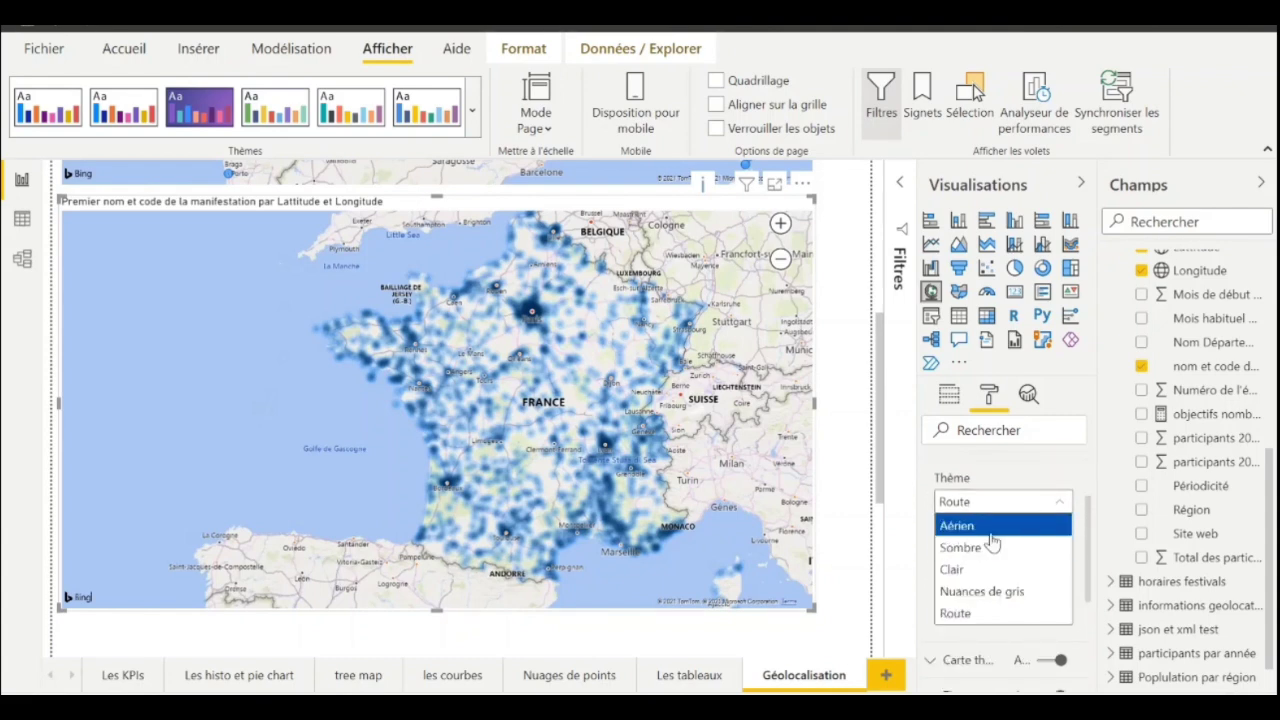
click(991, 547)
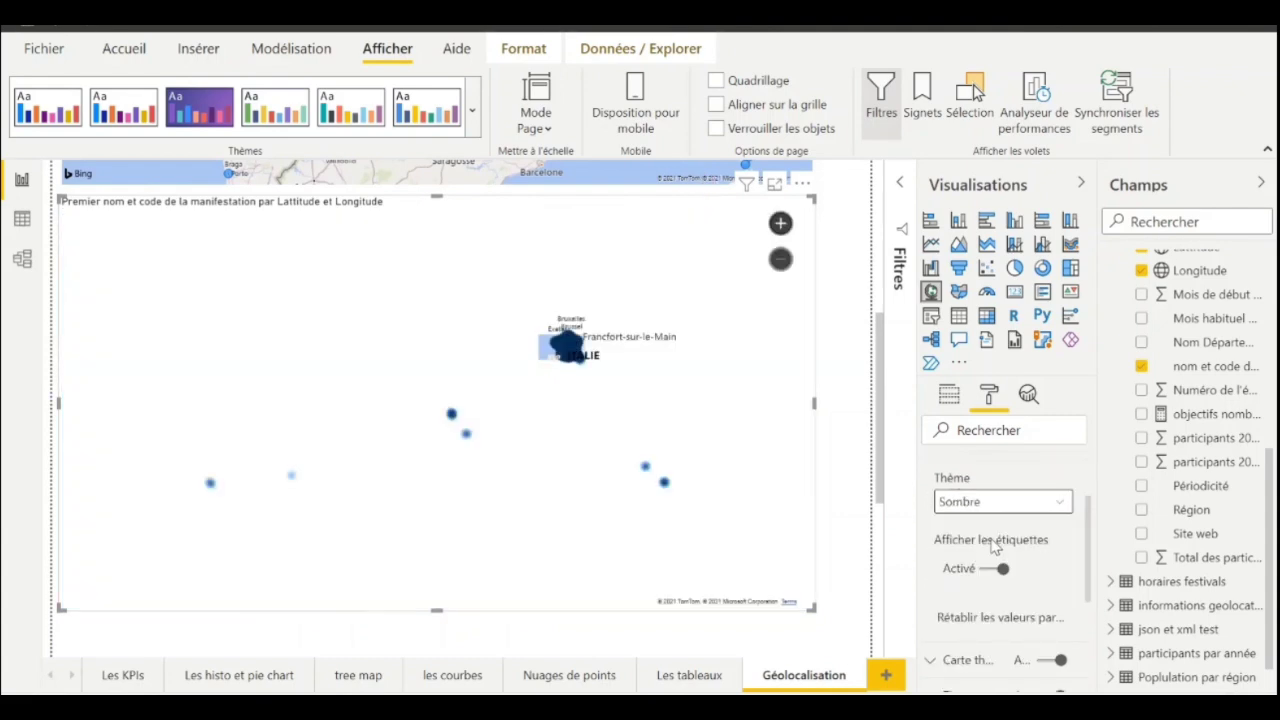
scroll(580, 350, up, 4)
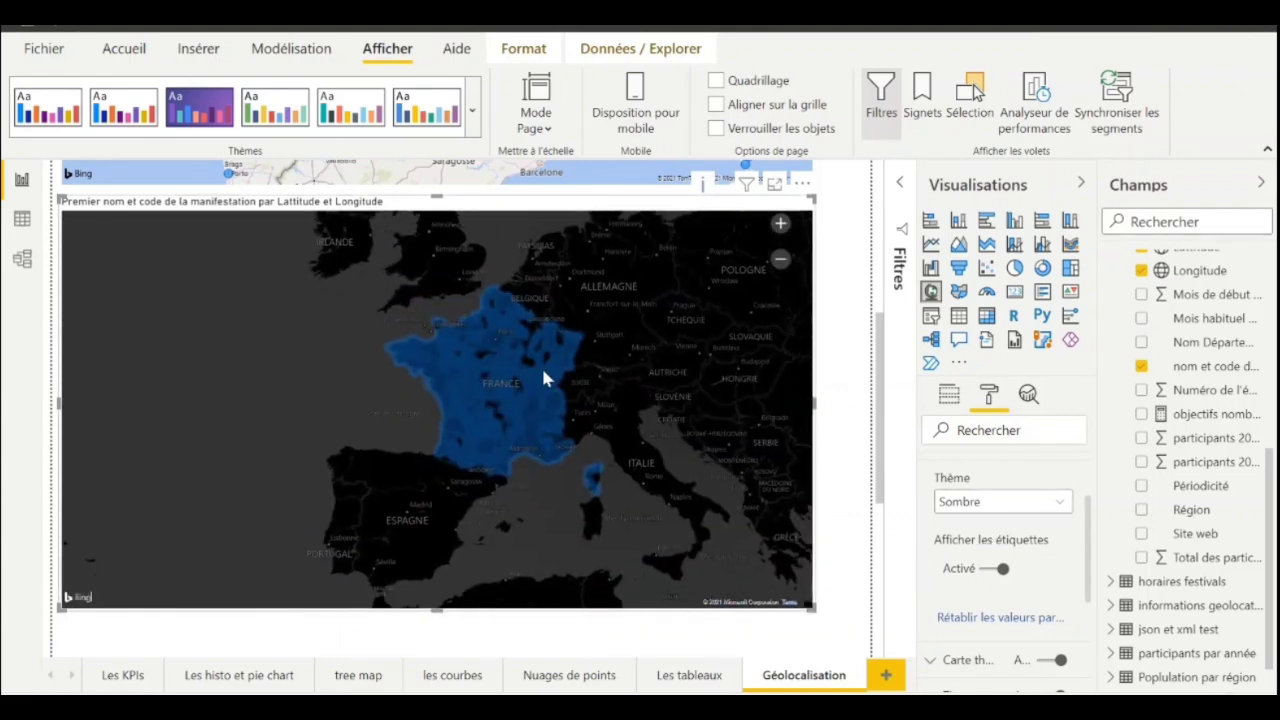
scroll(560, 372, up, 1)
scroll(510, 373, up, 1)
In the second map's heat map settings, set the 0 % gradient point to dark blue
scroll(1005, 530, down, 4)
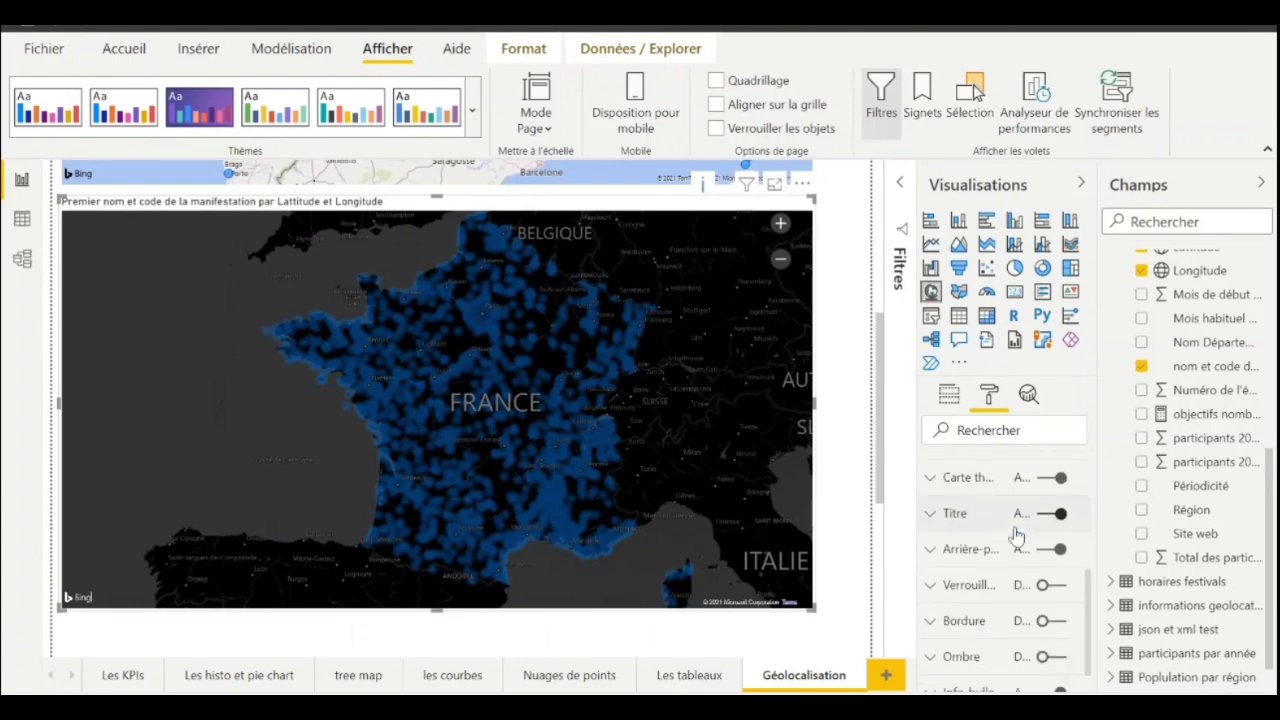
click(952, 472)
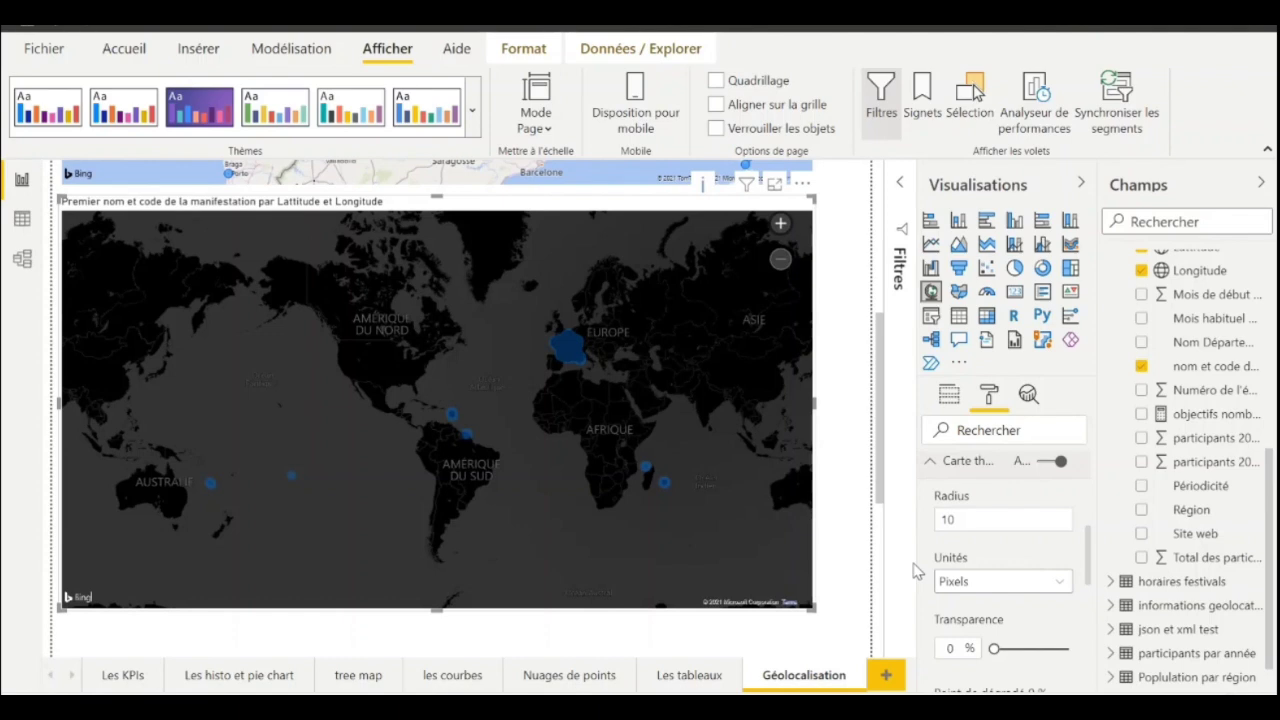
scroll(1020, 600, down, 1)
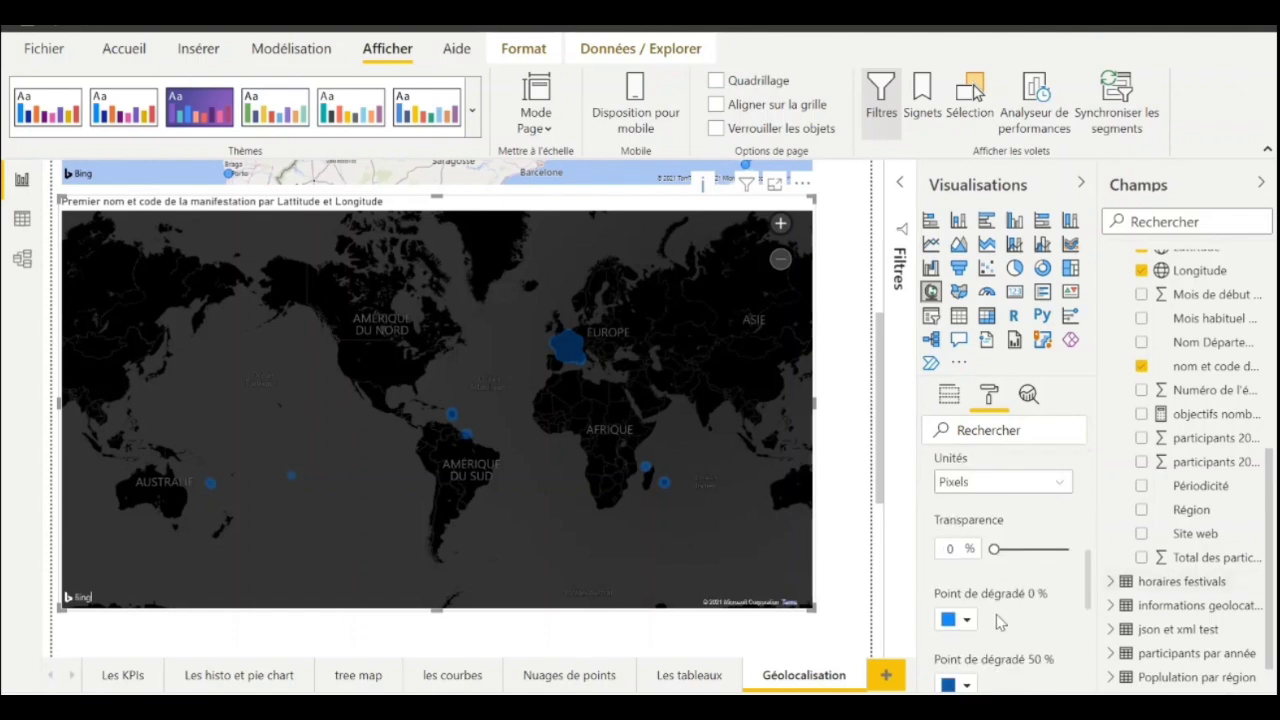
scroll(995, 620, down, 1)
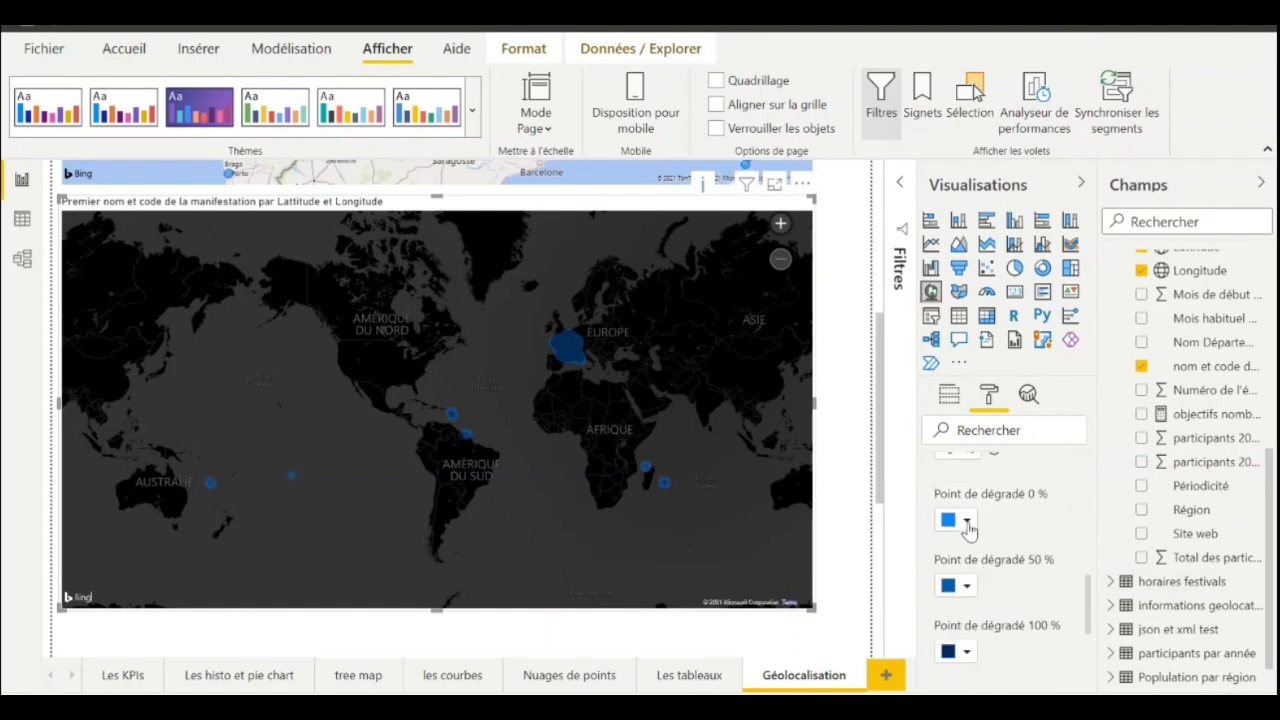
click(966, 521)
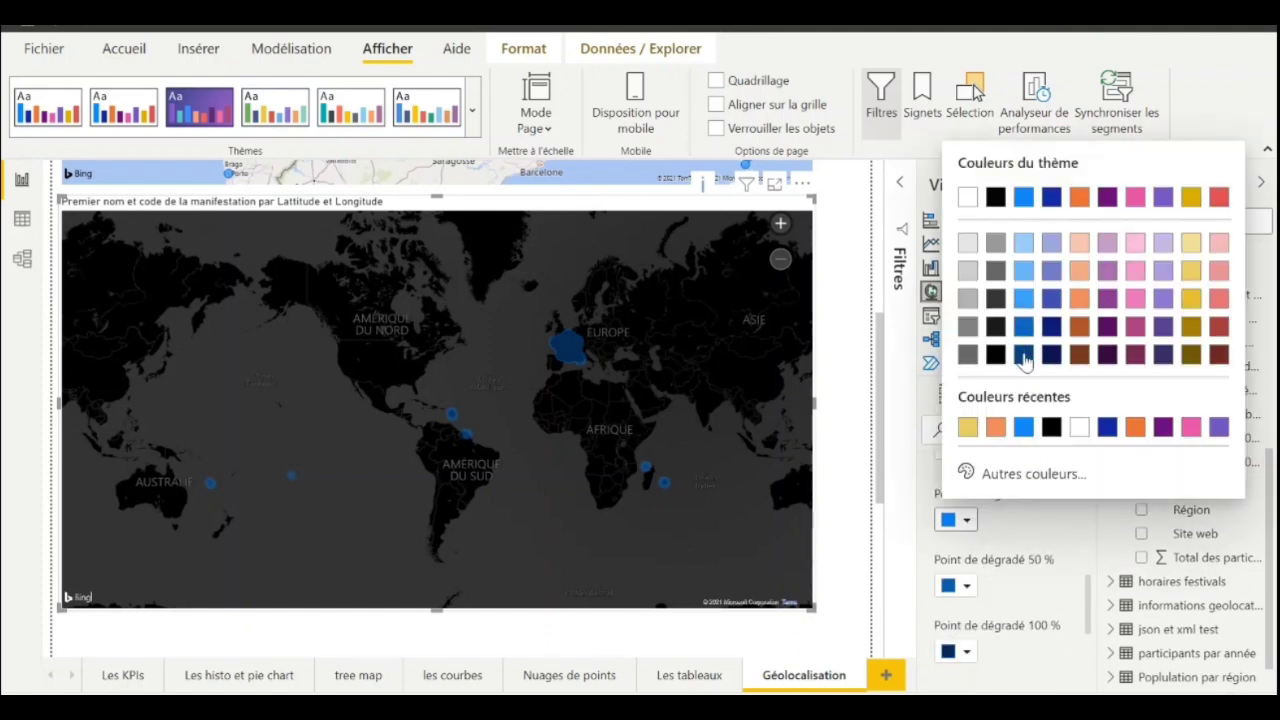
click(966, 586)
Set the heat map's 50 % gradient point to medium blue and the 100 % point to light blue, checking the result over France
click(966, 586)
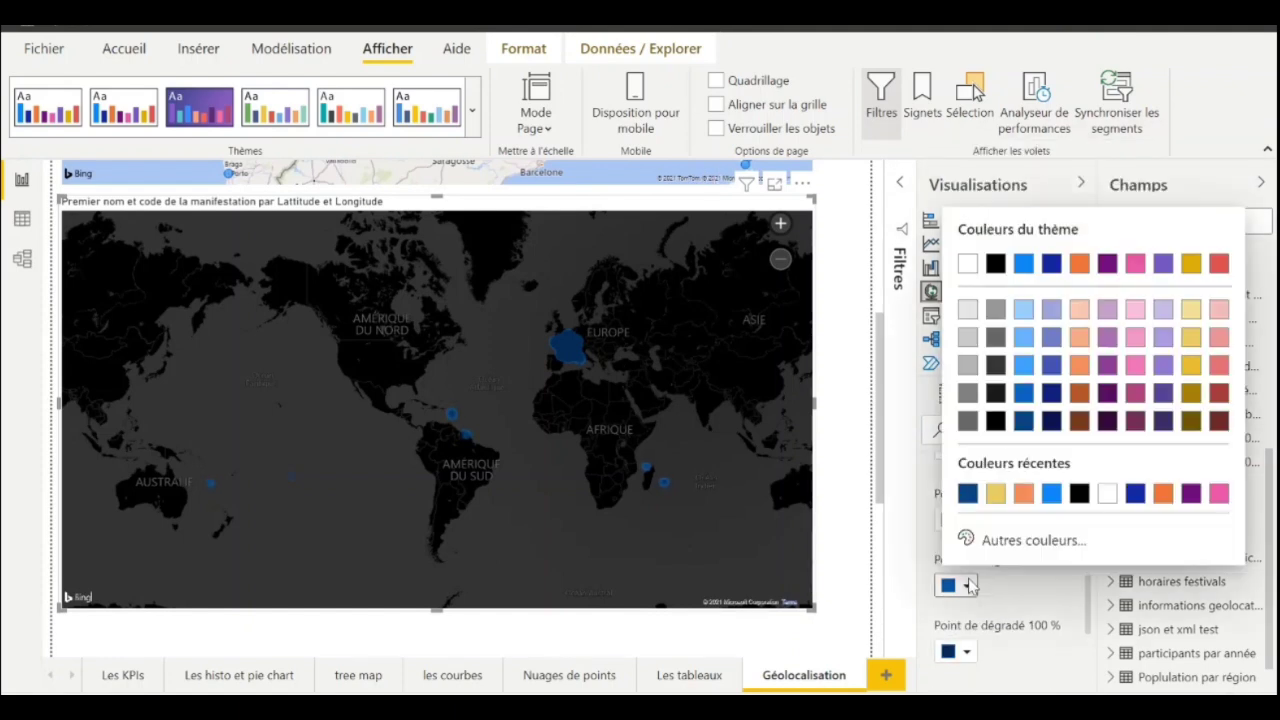
click(1024, 366)
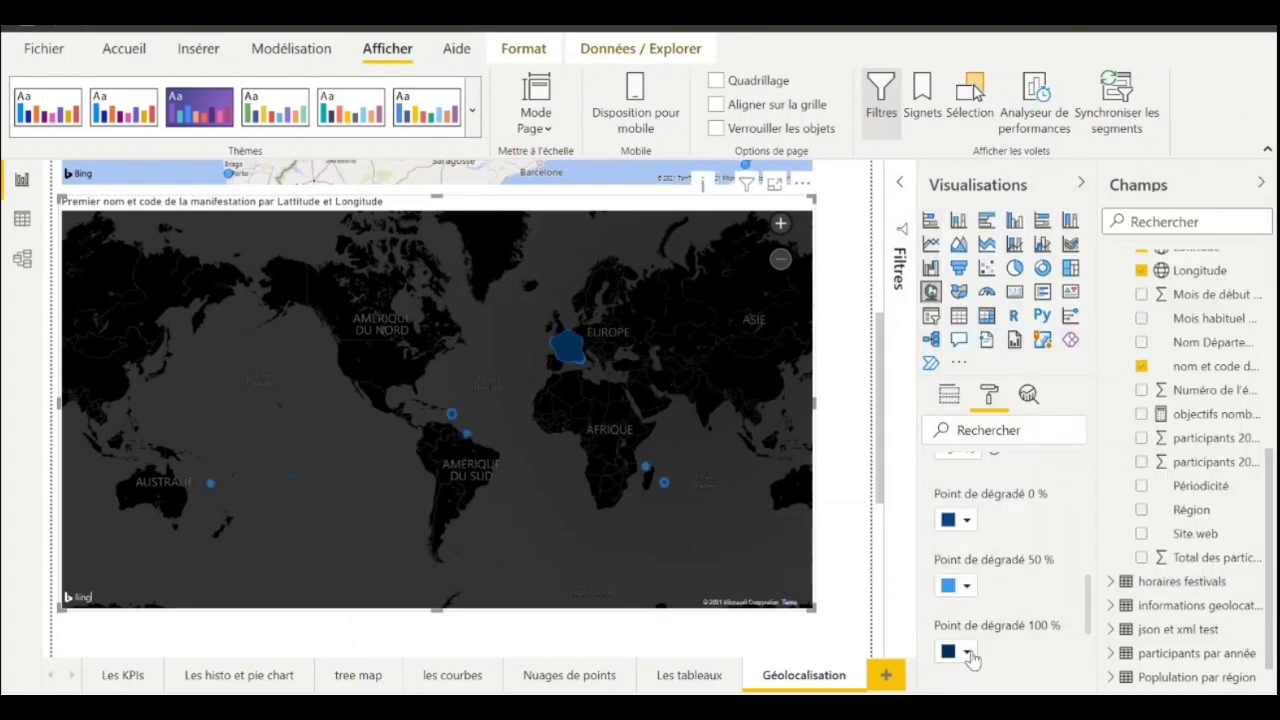
click(970, 653)
click(1023, 374)
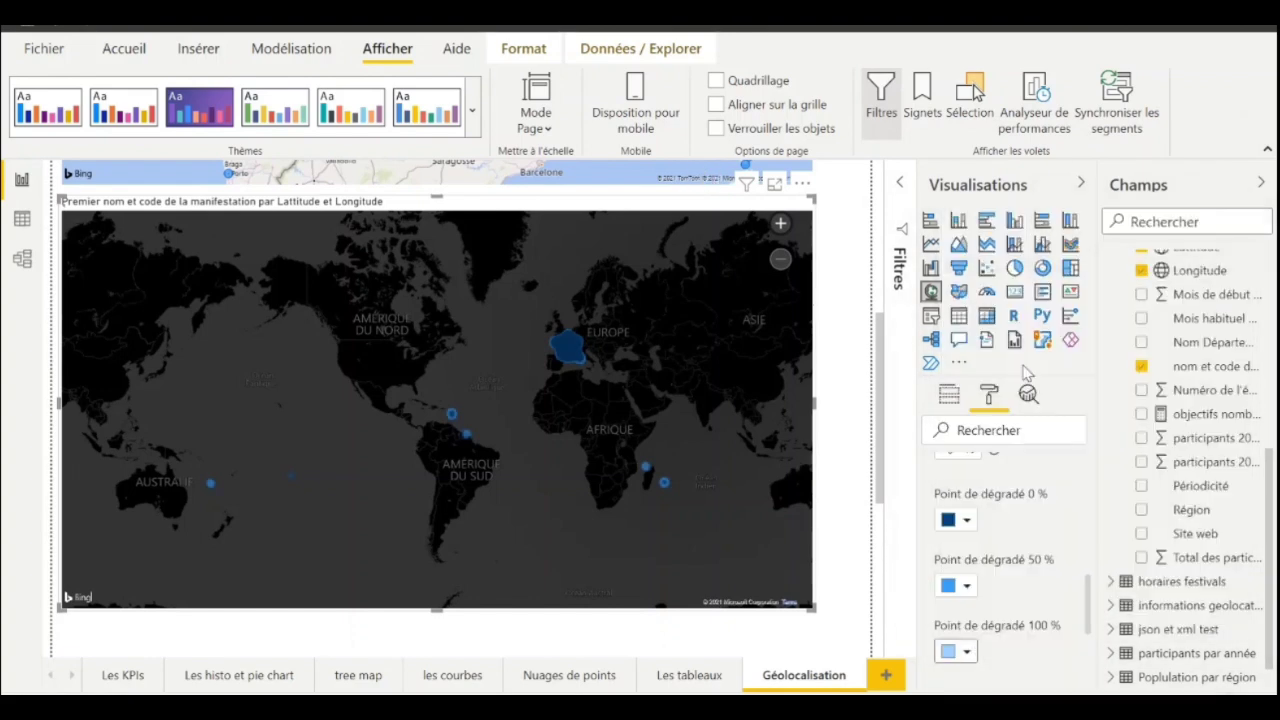
scroll(1024, 568, down, 2)
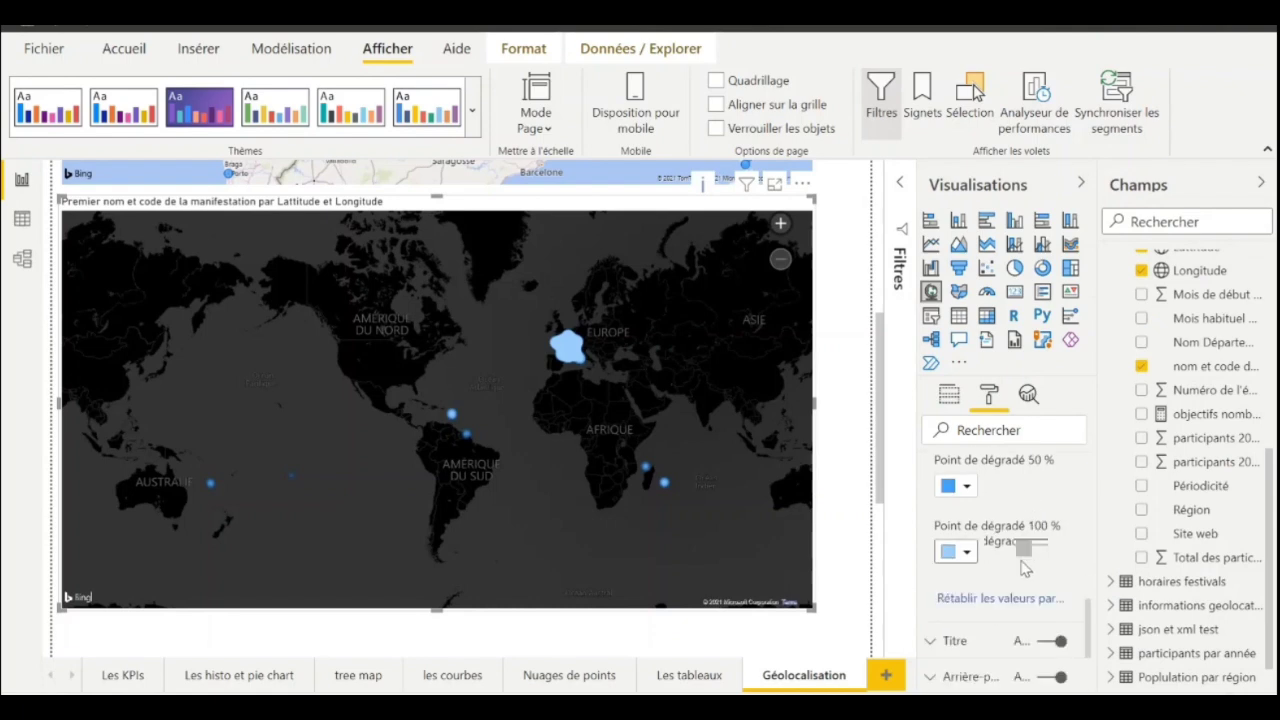
scroll(577, 350, up, 2)
scroll(577, 350, up, 3)
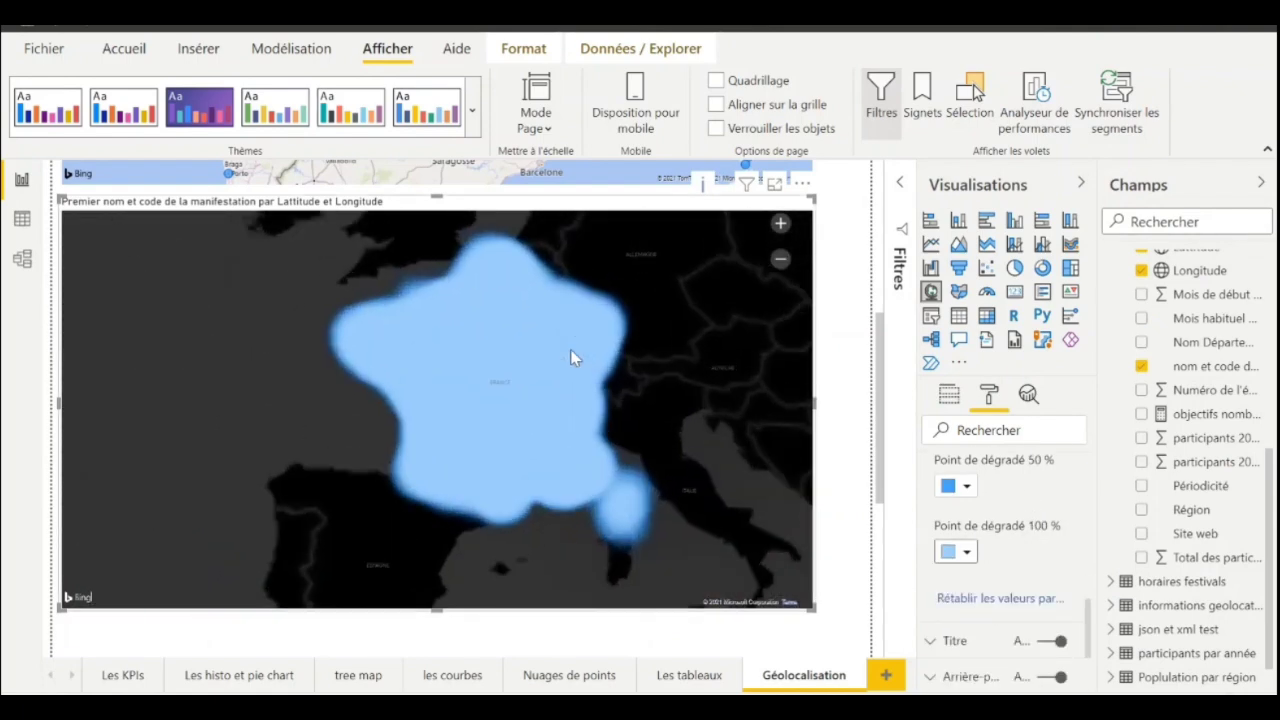
drag(440, 412, 506, 396)
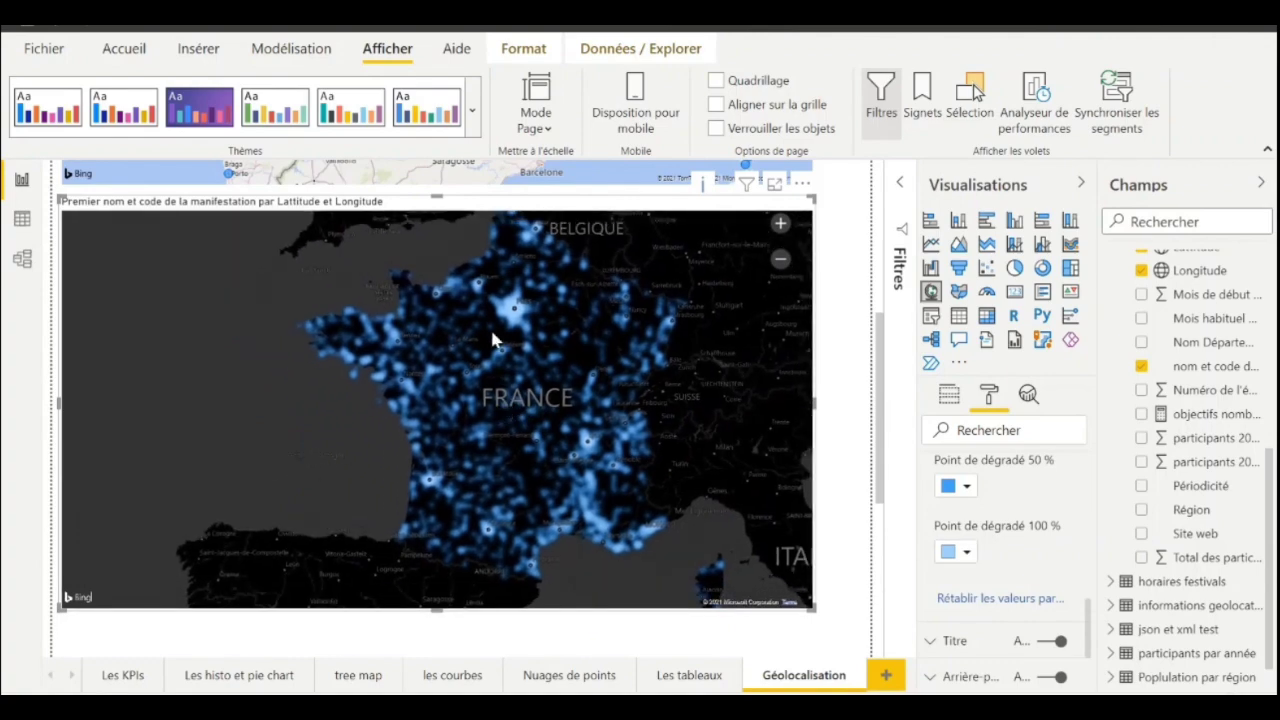
scroll(514, 320, up, 2)
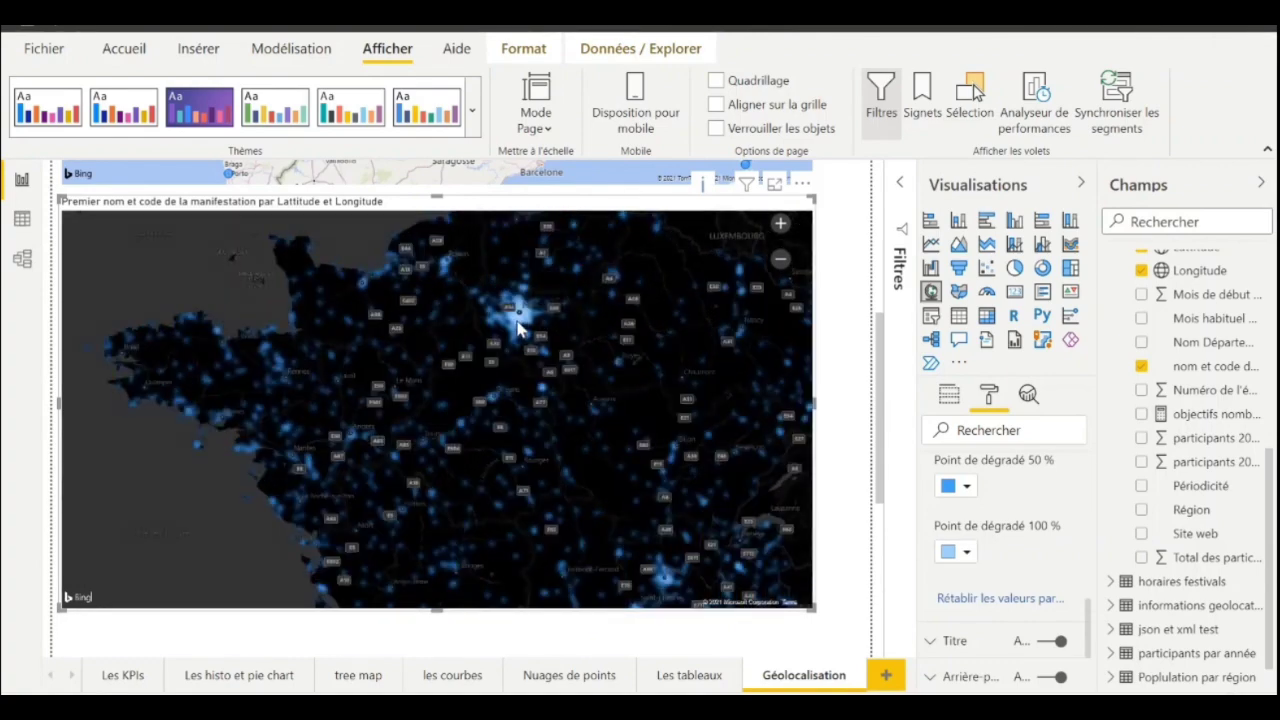
scroll(518, 330, down, 2)
Try a heat map radius of 20 pixels on the second map and check how the points blend over France
scroll(1020, 505, up, 3)
scroll(970, 545, up, 1)
click(960, 520)
drag(956, 520, 930, 532)
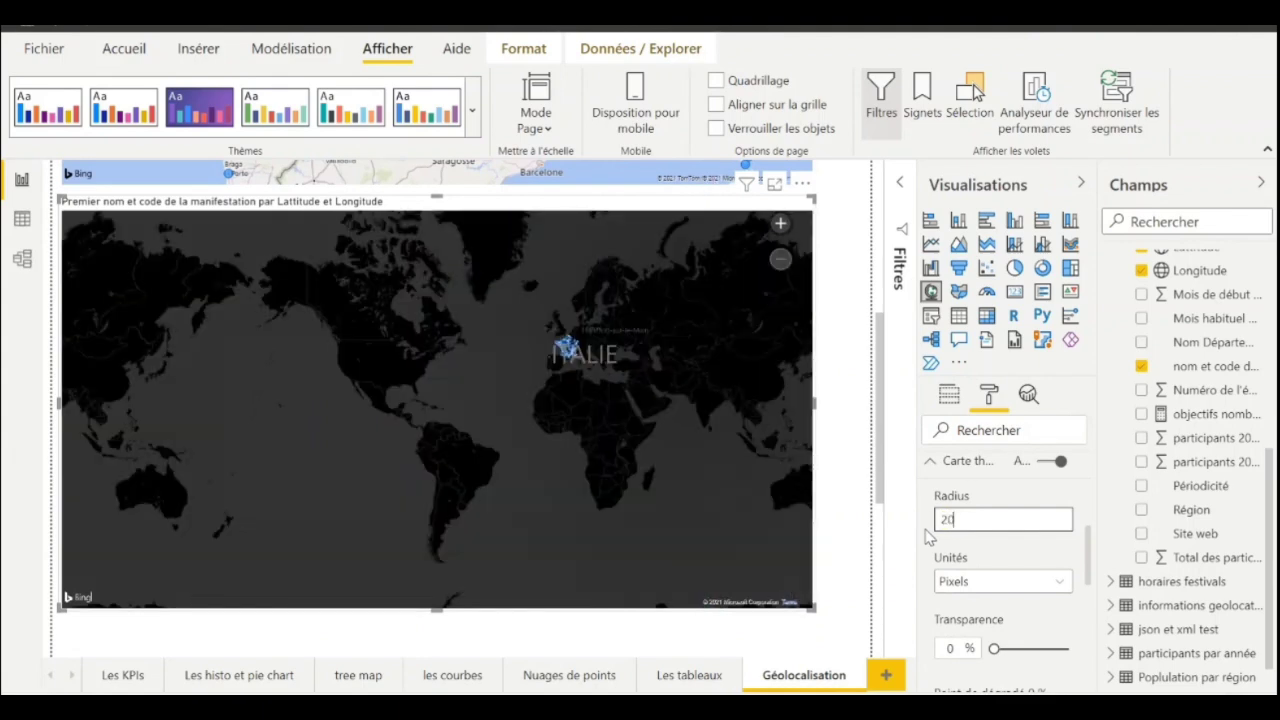
scroll(547, 356, up, 1)
scroll(547, 356, up, 3)
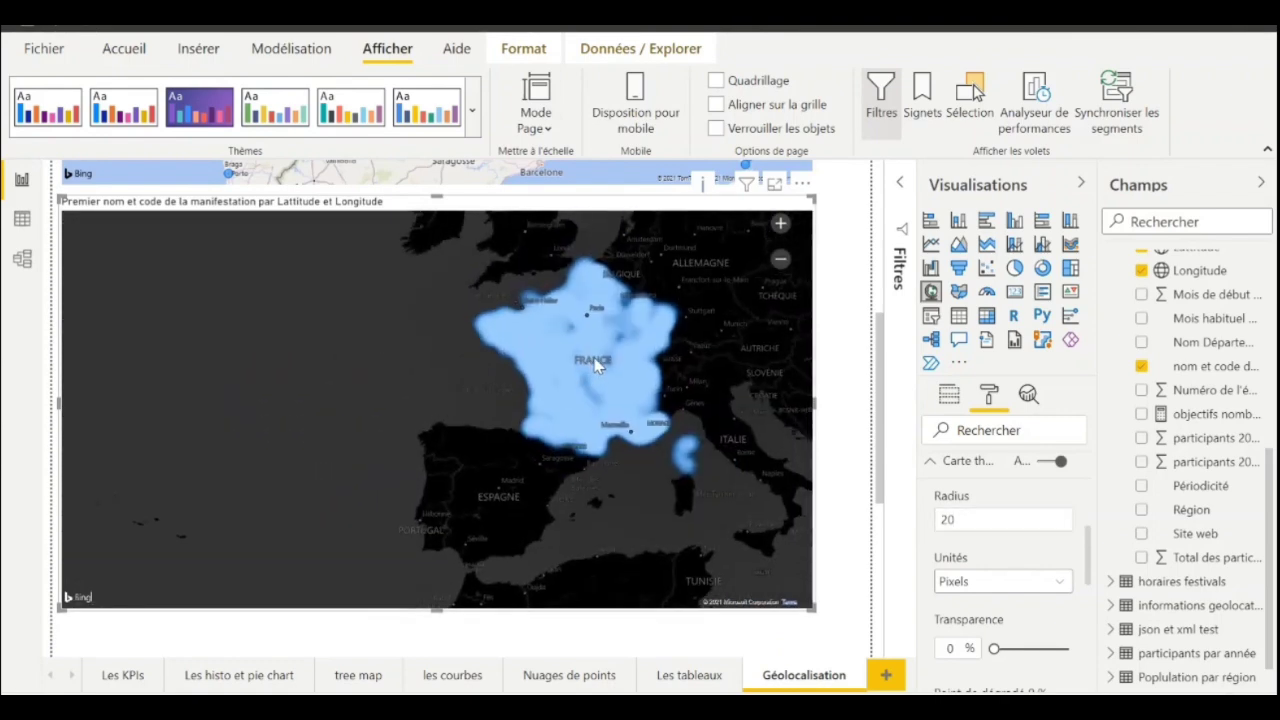
scroll(598, 355, up, 1)
drag(601, 372, 597, 381)
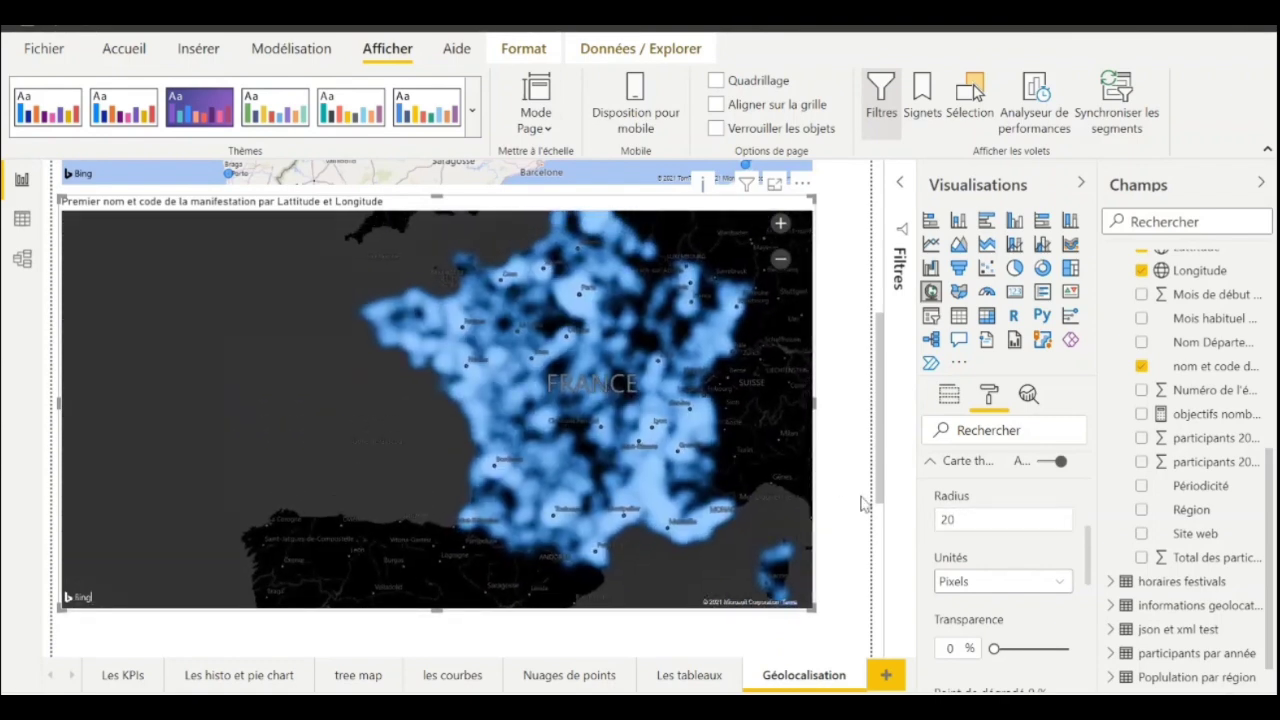
Try a heat map radius of 15 pixels and check the density over northern France and Paris
drag(966, 520, 836, 520)
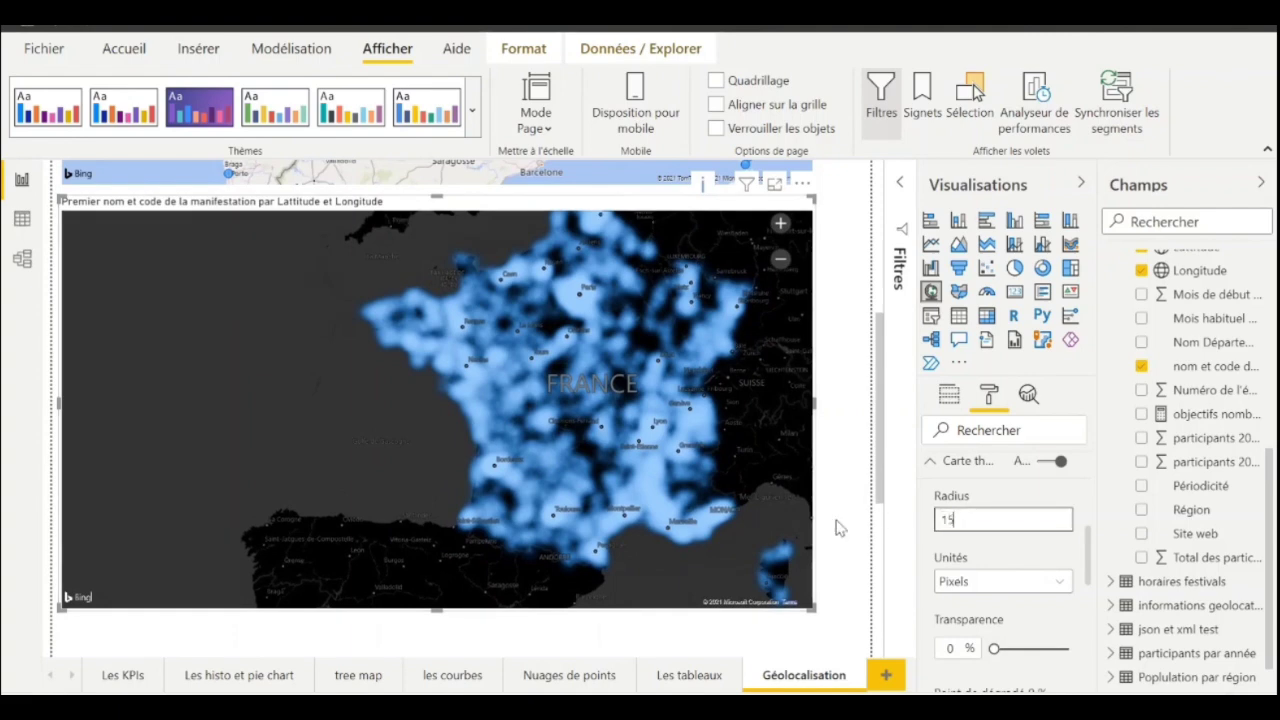
scroll(578, 356, up, 5)
scroll(591, 434, up, 2)
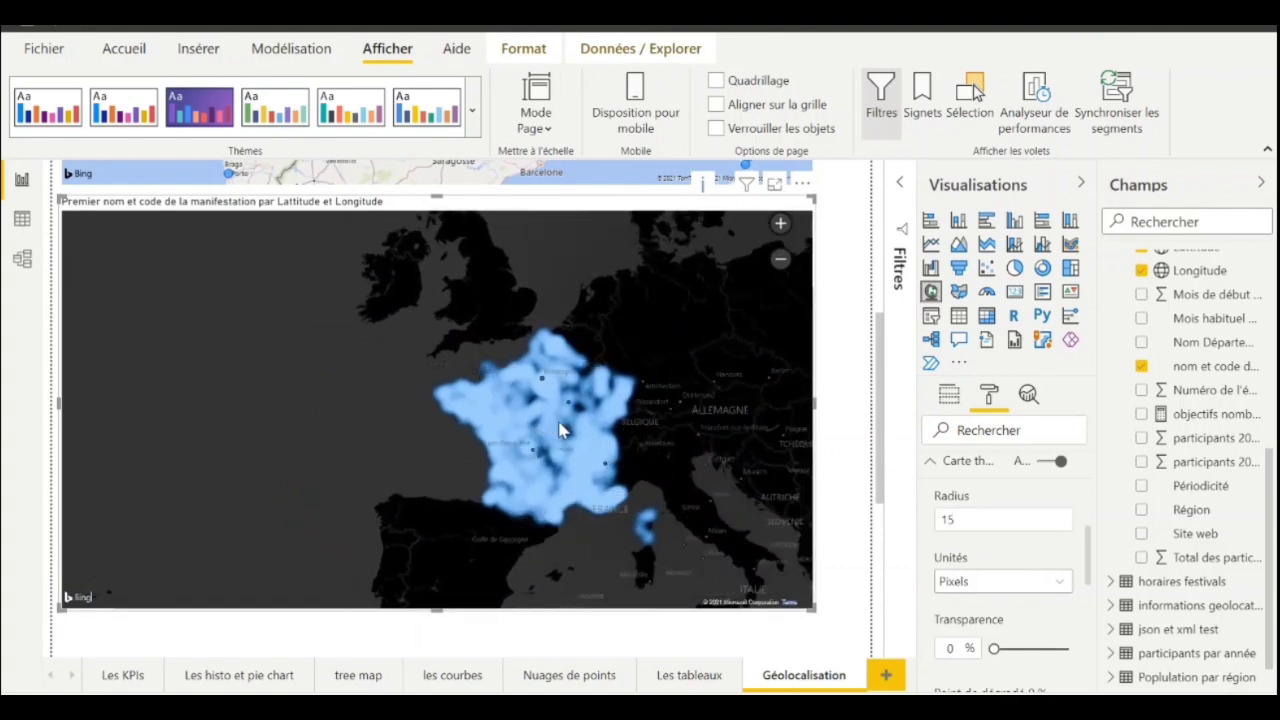
scroll(553, 423, up, 2)
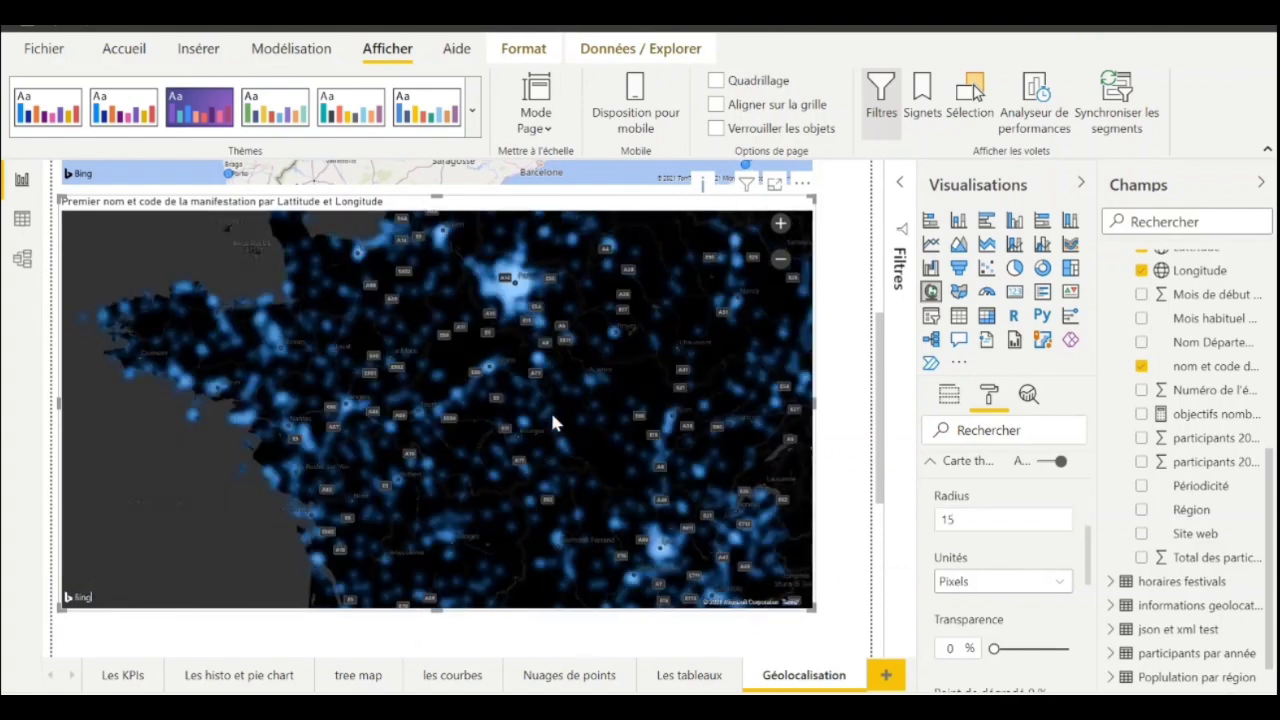
drag(557, 420, 594, 490)
drag(567, 396, 586, 452)
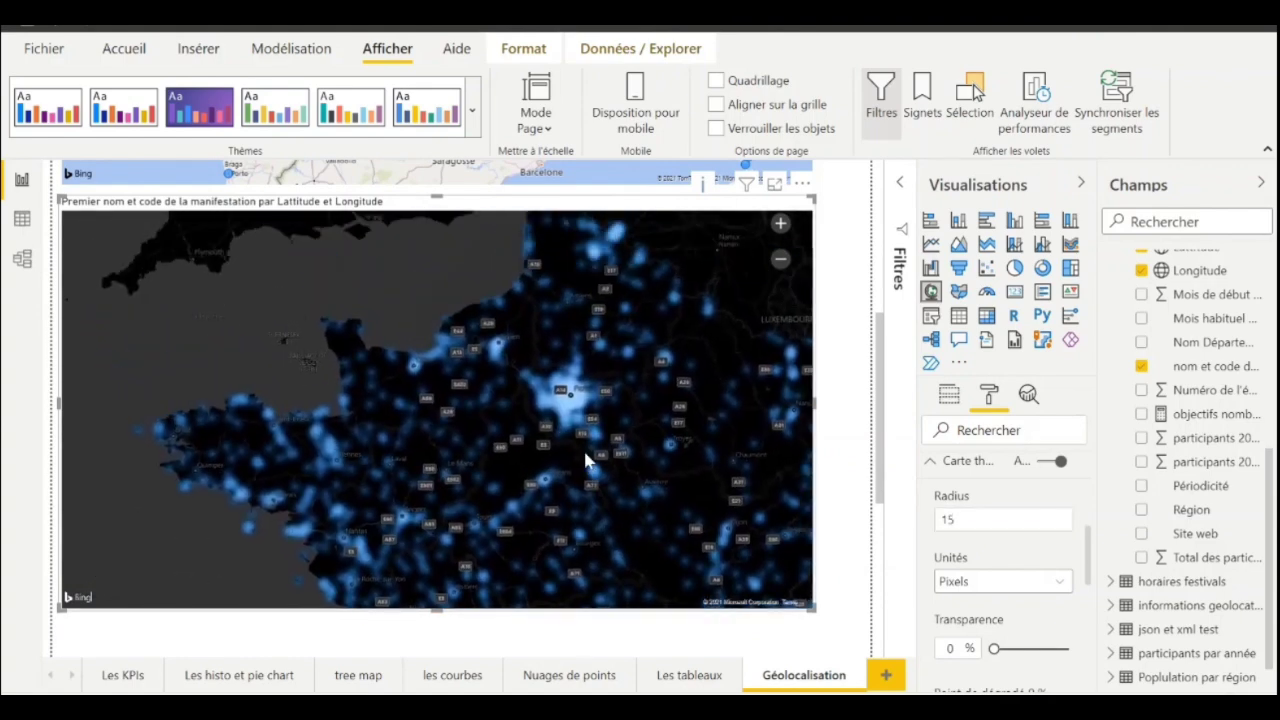
Try a heat map radius of 10 pixels and check the points around Paris and Limoges at several zoom levels
click(957, 520)
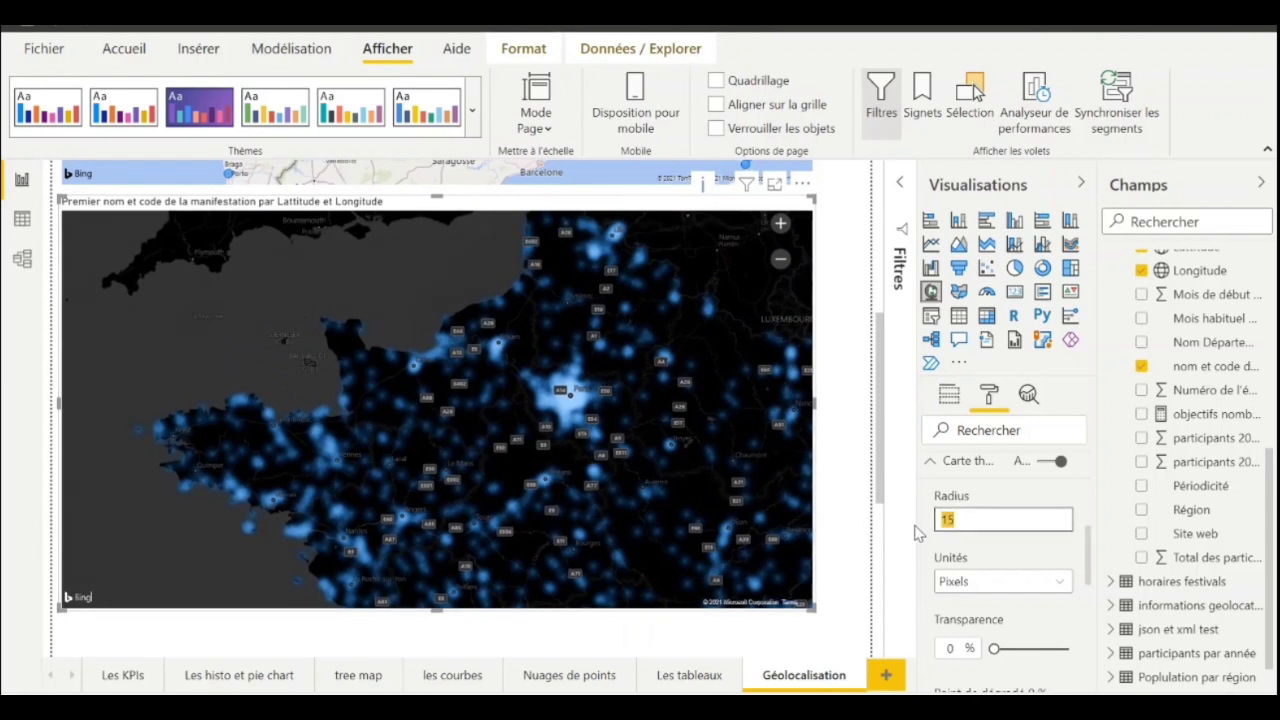
key(Return)
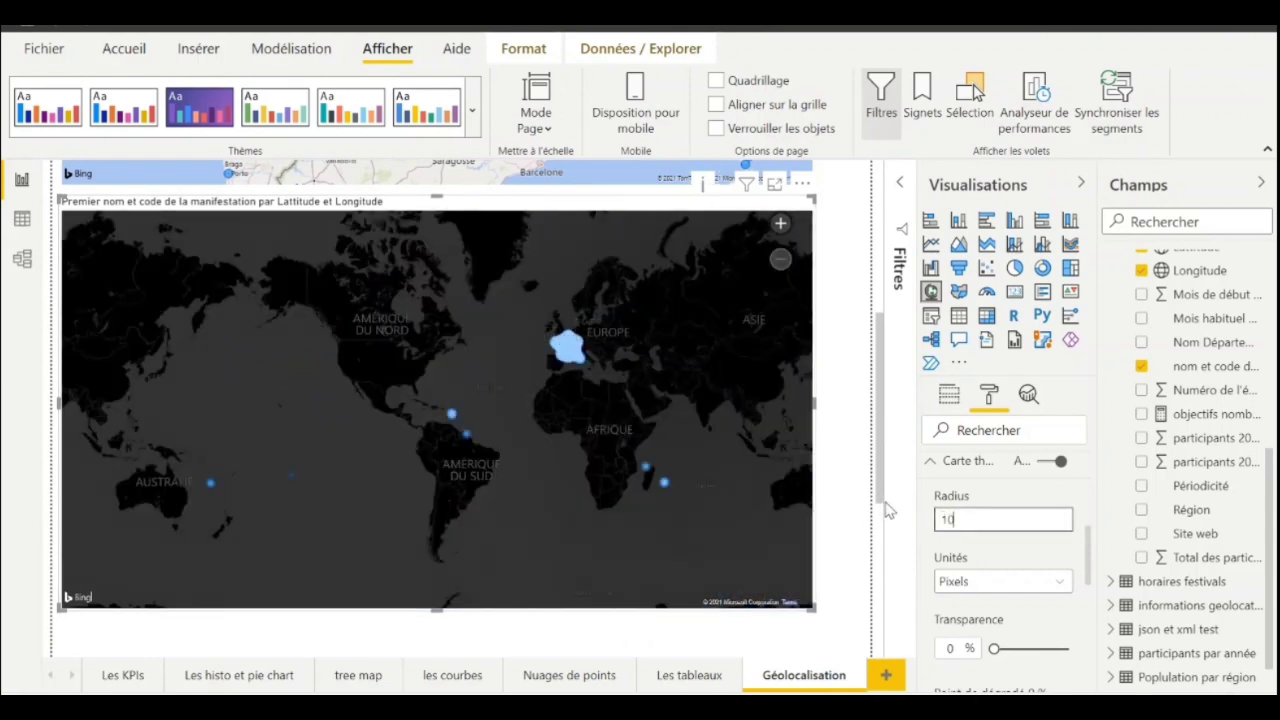
scroll(566, 366, up, 4)
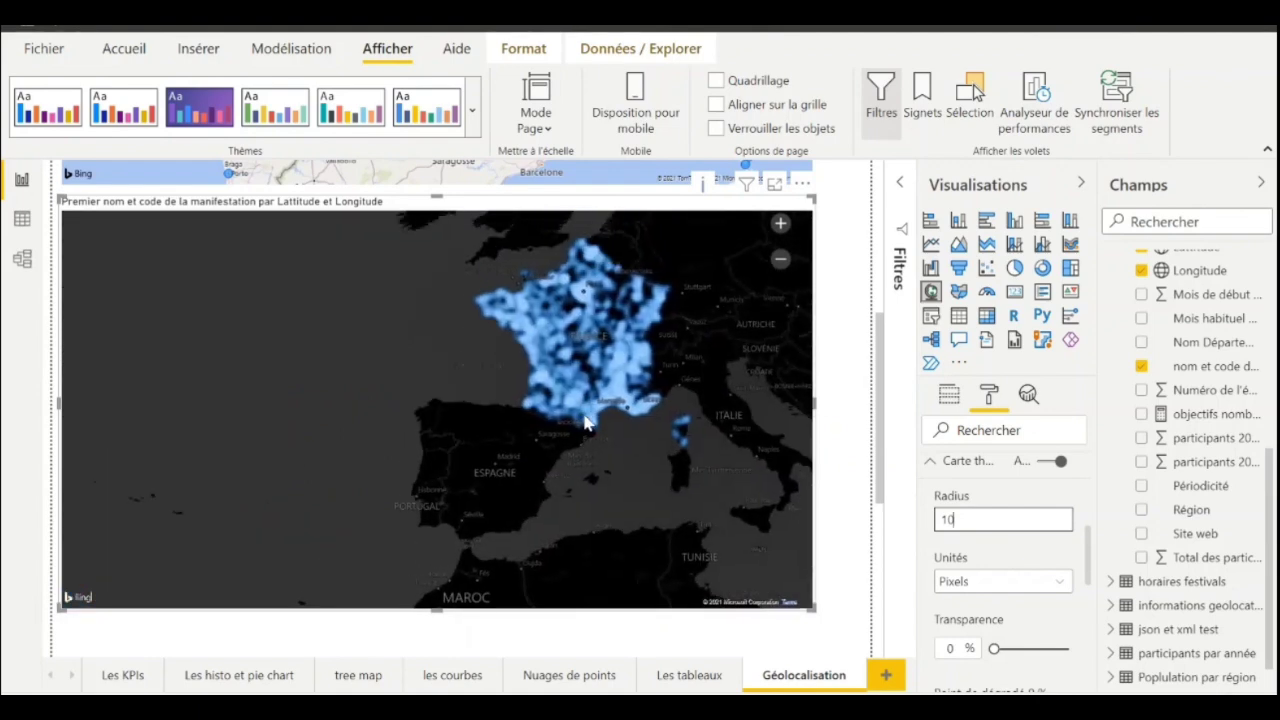
scroll(556, 416, up, 2)
scroll(556, 416, up, 3)
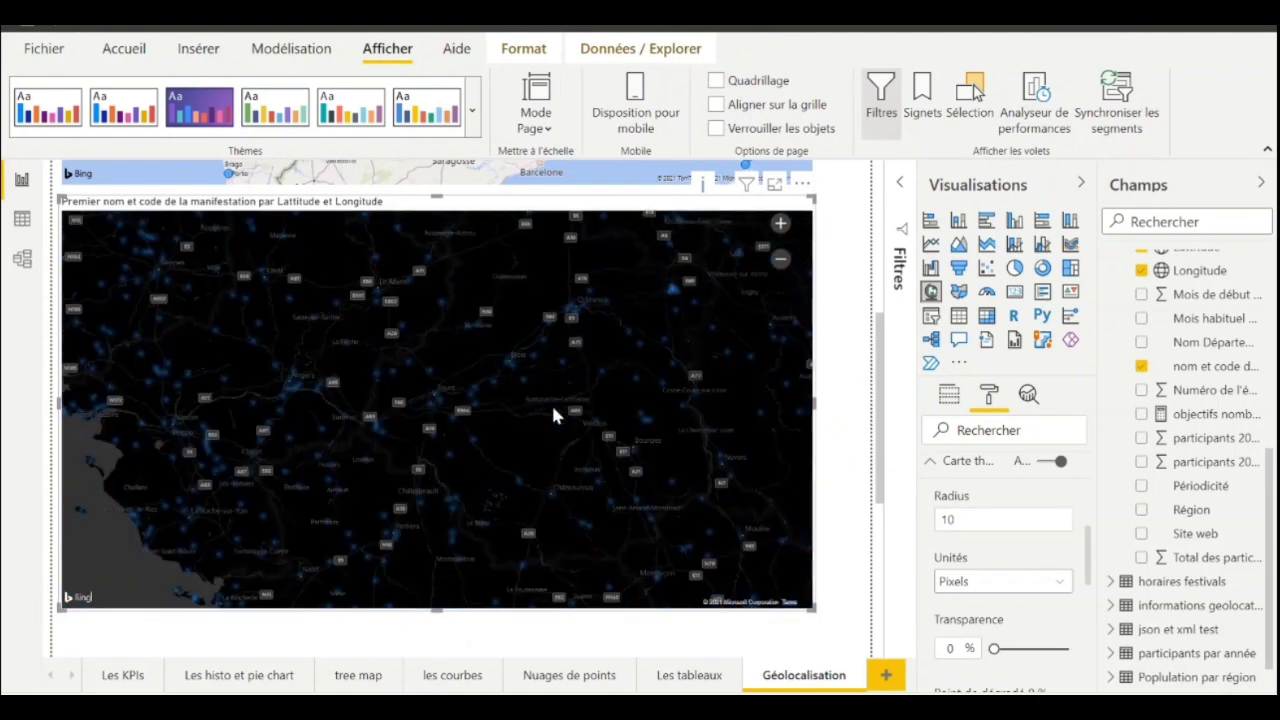
drag(546, 366, 560, 480)
drag(576, 370, 437, 449)
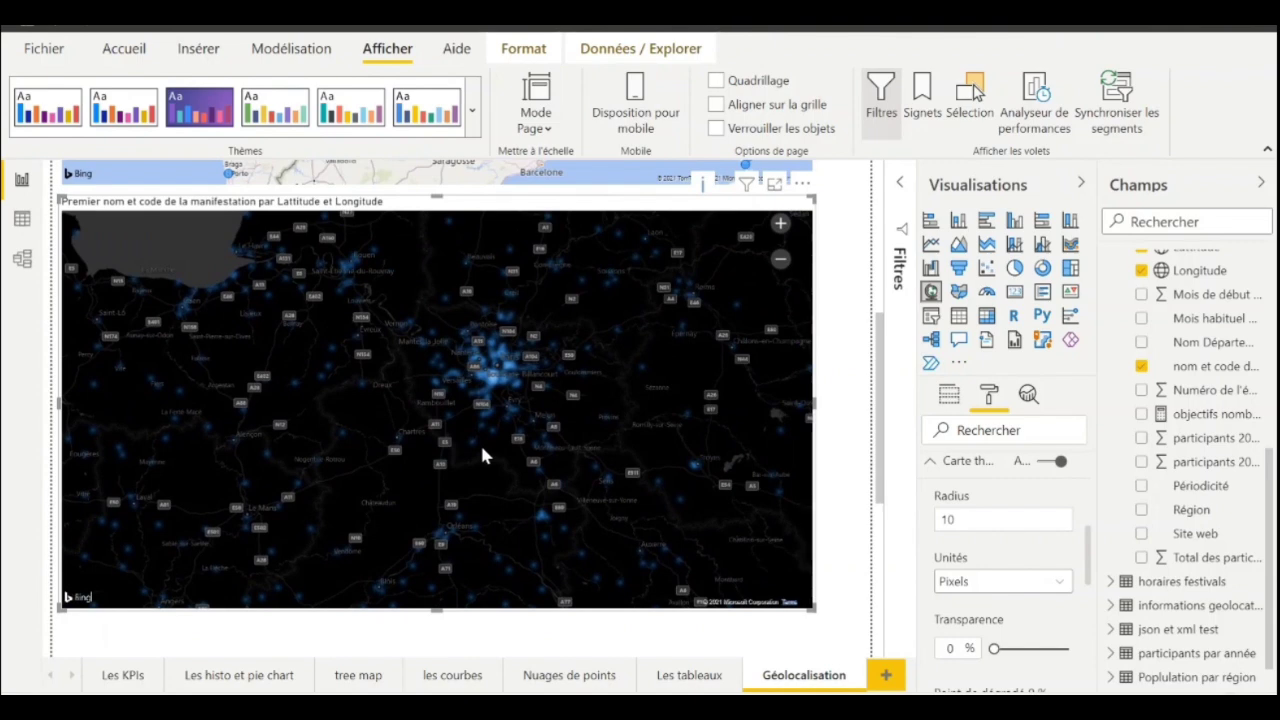
scroll(477, 420, up, 3)
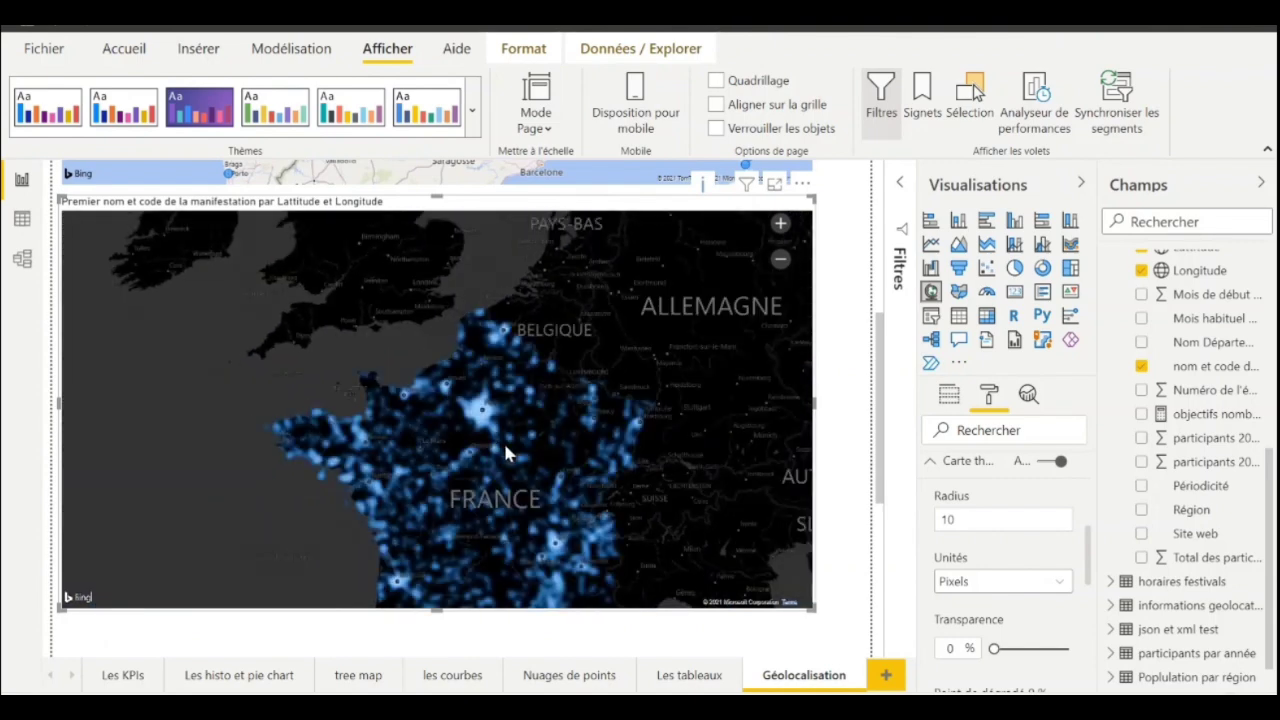
drag(509, 395, 514, 376)
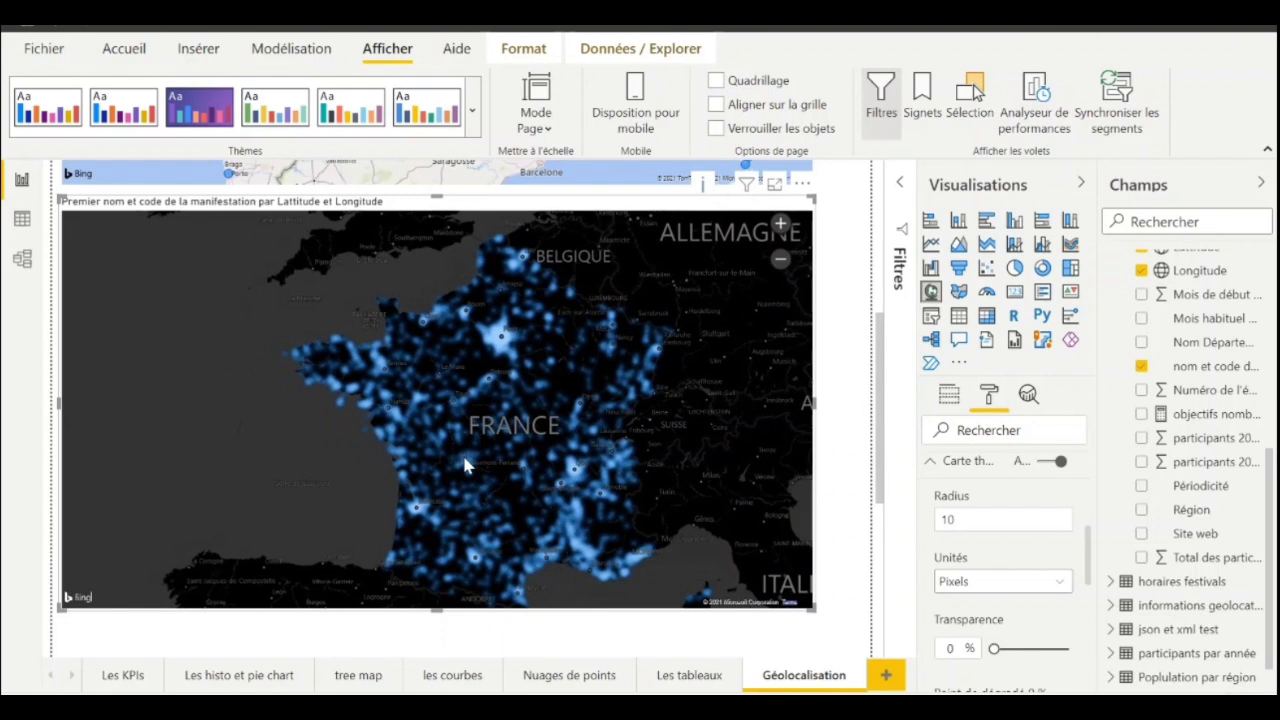
scroll(464, 465, up, 5)
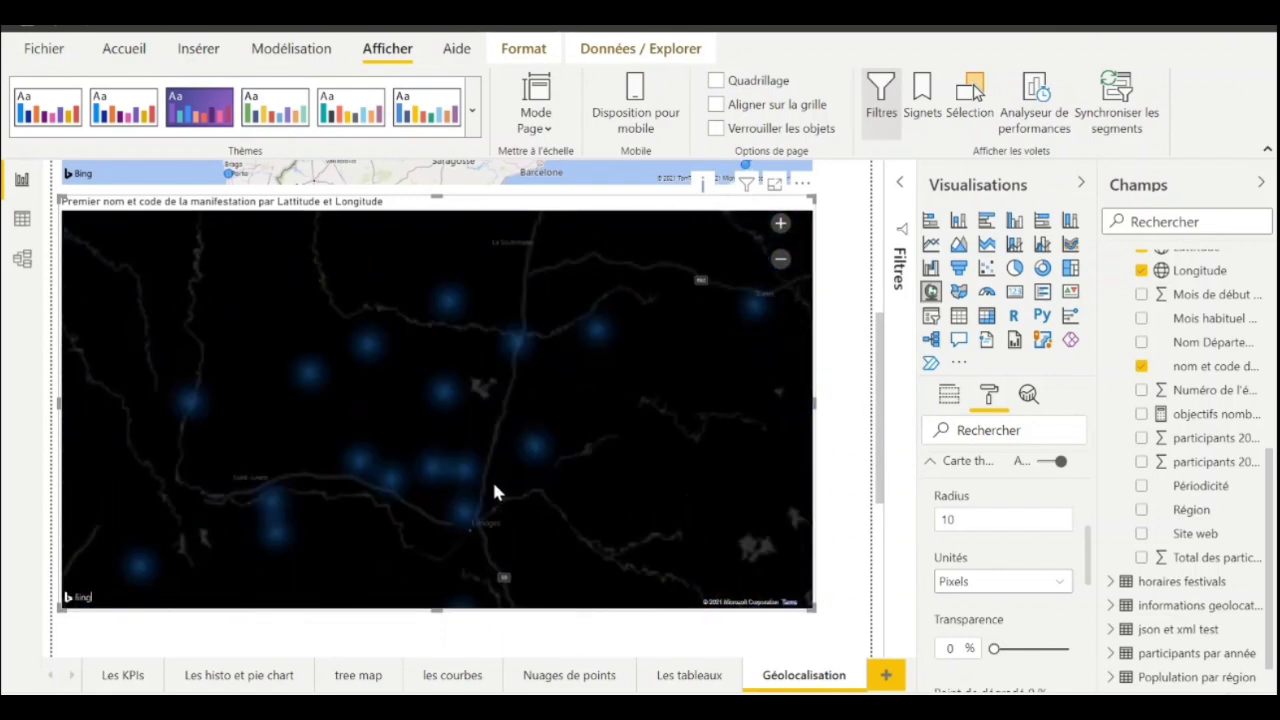
drag(505, 474, 525, 461)
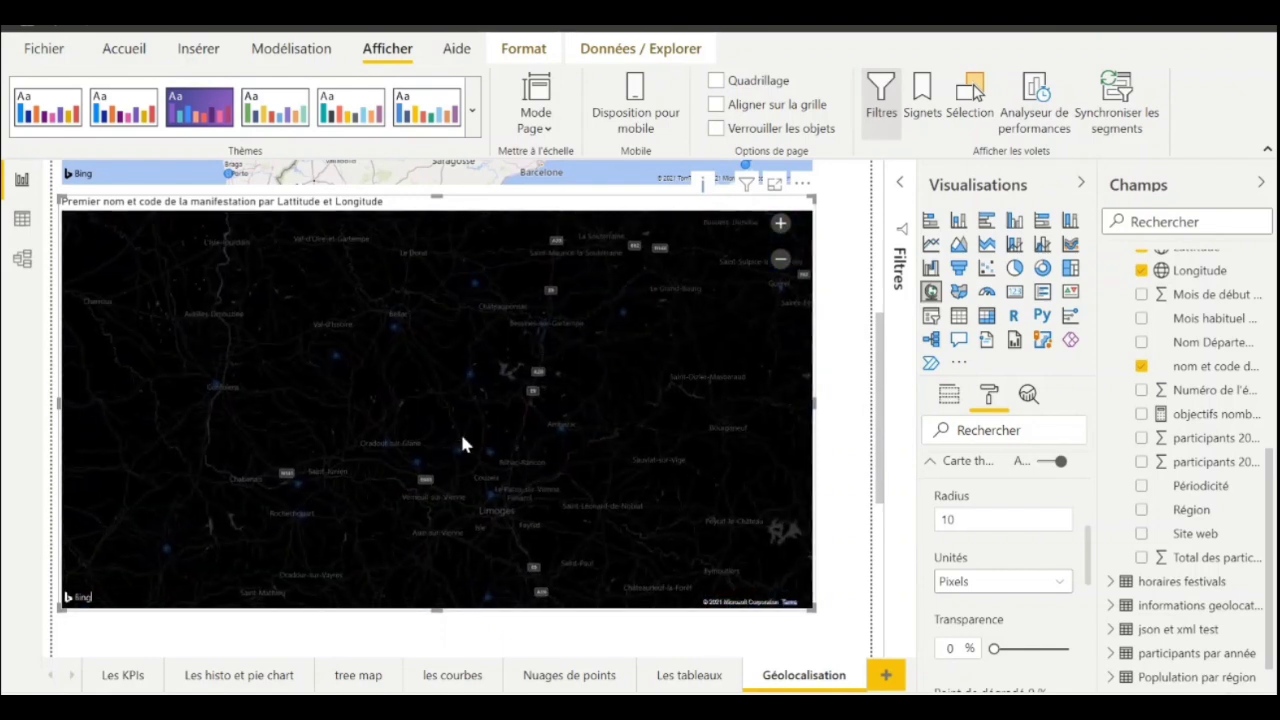
Set the heat map radius to 20 pixels and inspect the points along France's Atlantic coast
click(990, 519)
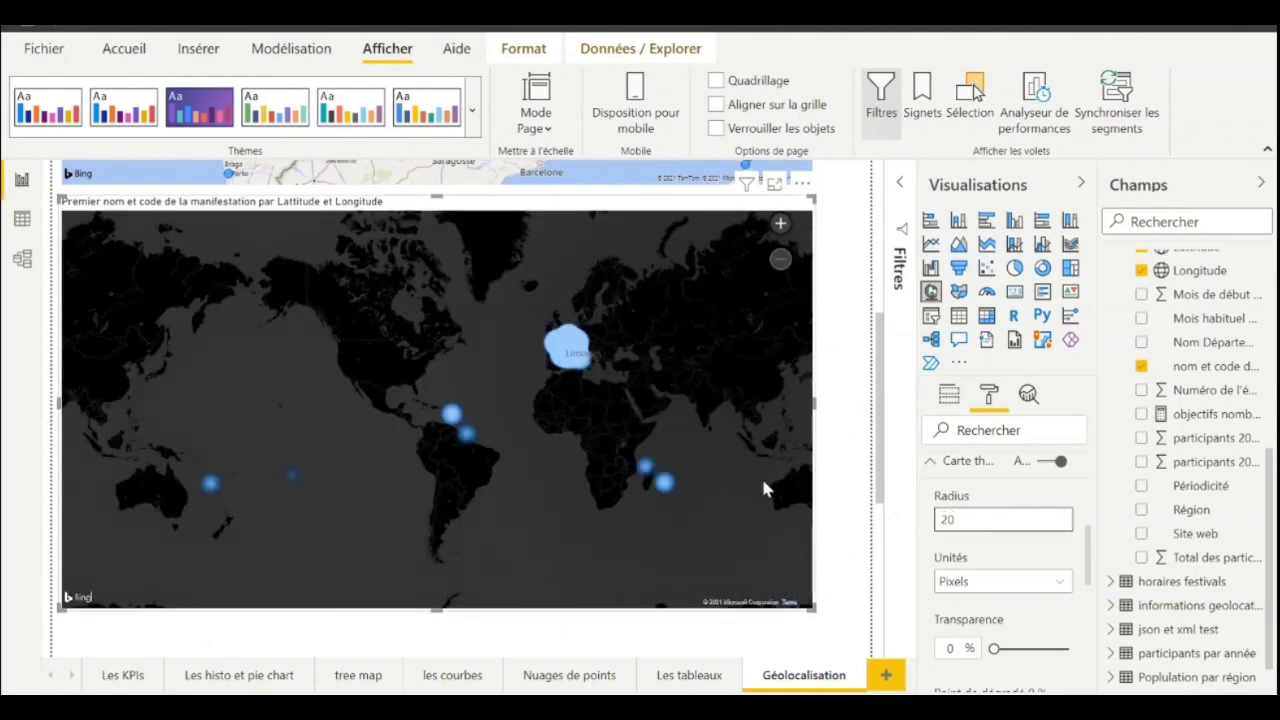
scroll(590, 358, up, 4)
drag(477, 355, 658, 471)
scroll(463, 408, up, 3)
drag(592, 387, 594, 314)
drag(594, 377, 471, 286)
drag(362, 435, 514, 523)
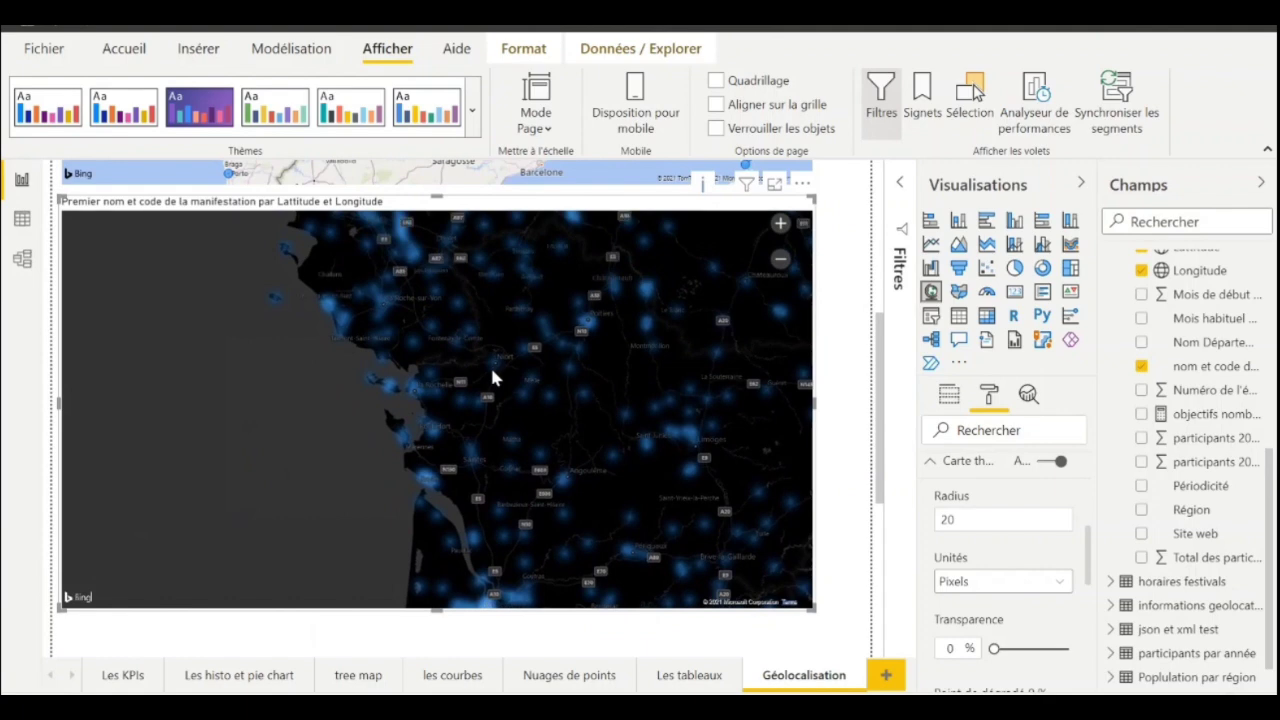
Examine the heat map density from Brittany through the Loire region to Paris, then deselect the map
drag(492, 375, 526, 474)
drag(477, 374, 586, 529)
drag(489, 405, 411, 400)
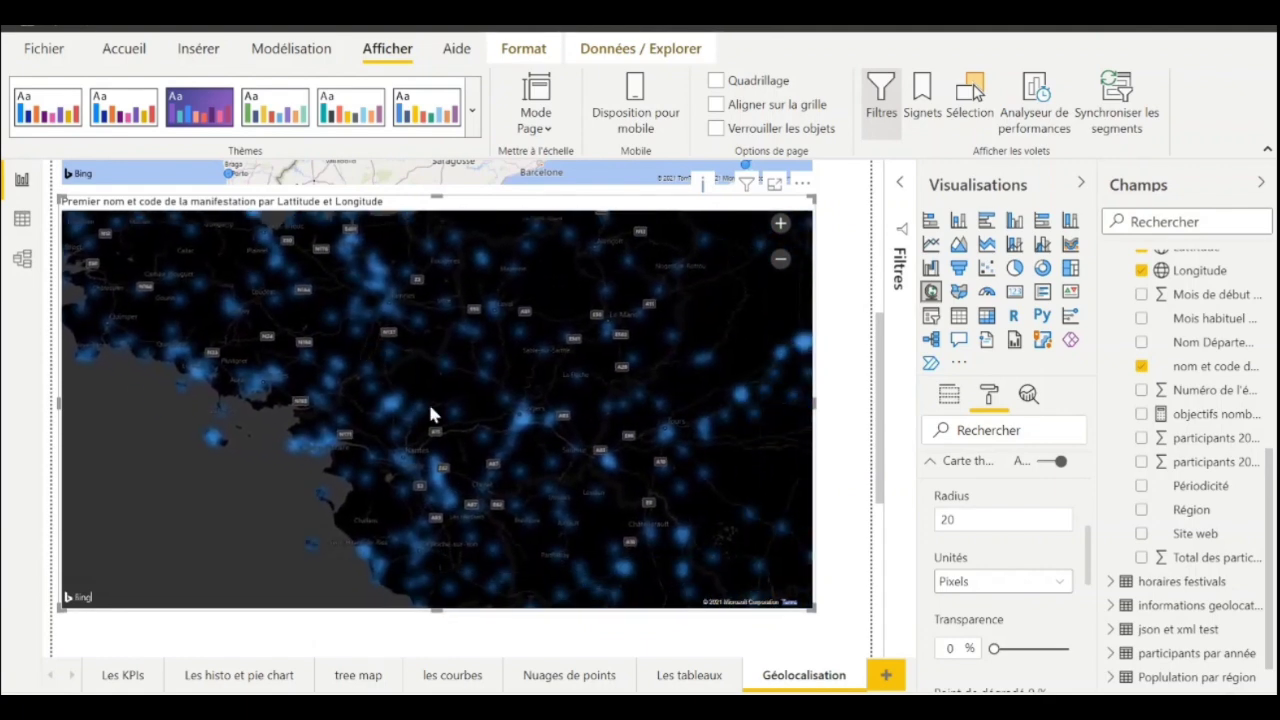
drag(500, 435, 539, 487)
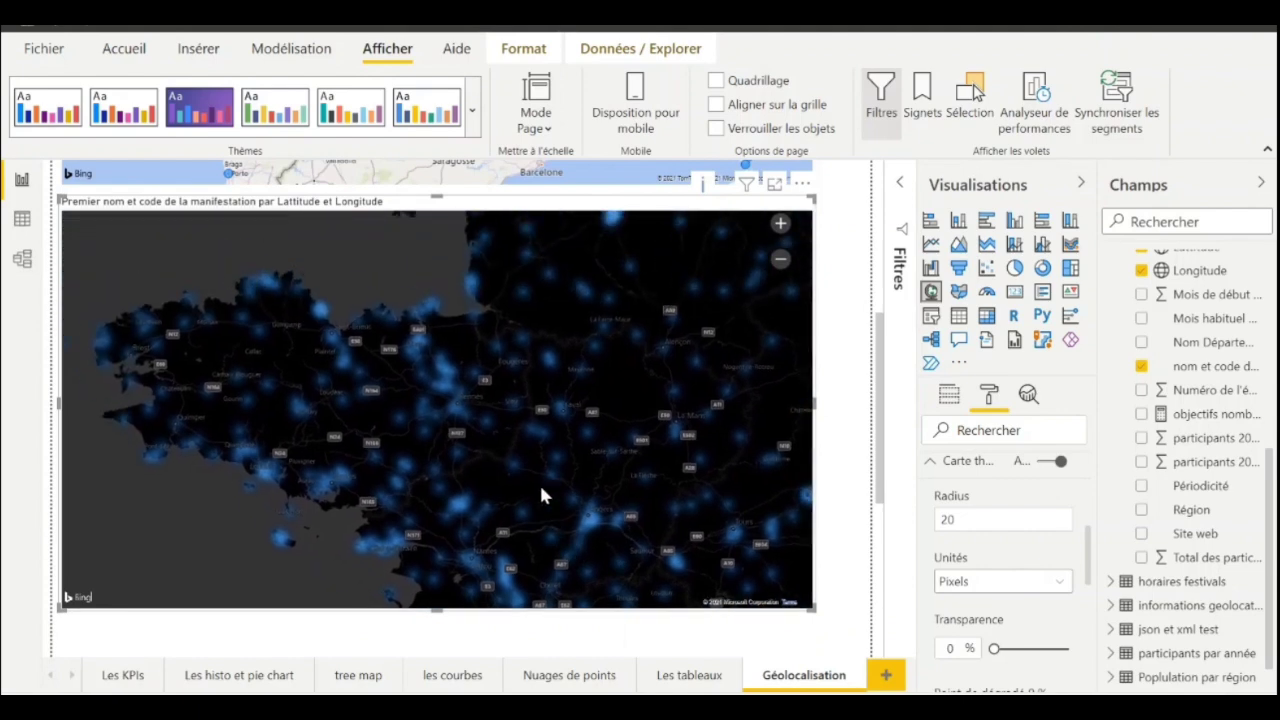
drag(459, 431, 390, 398)
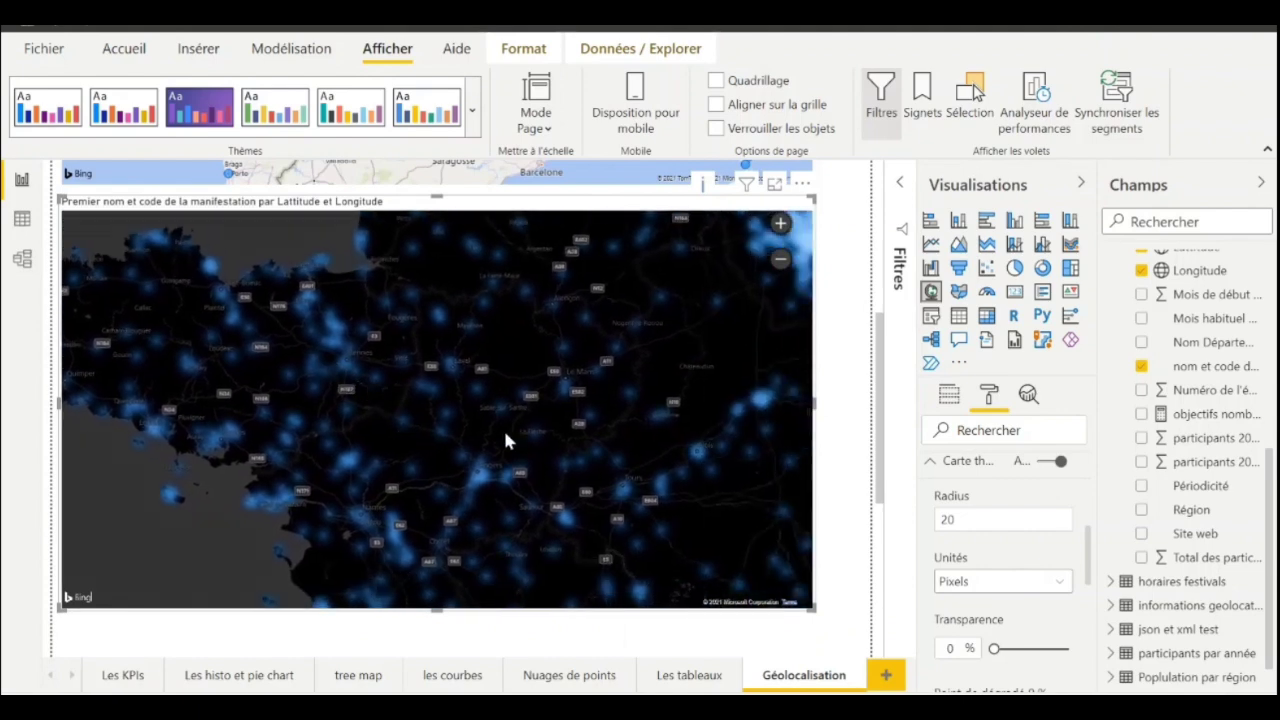
drag(462, 421, 388, 425)
drag(515, 390, 405, 426)
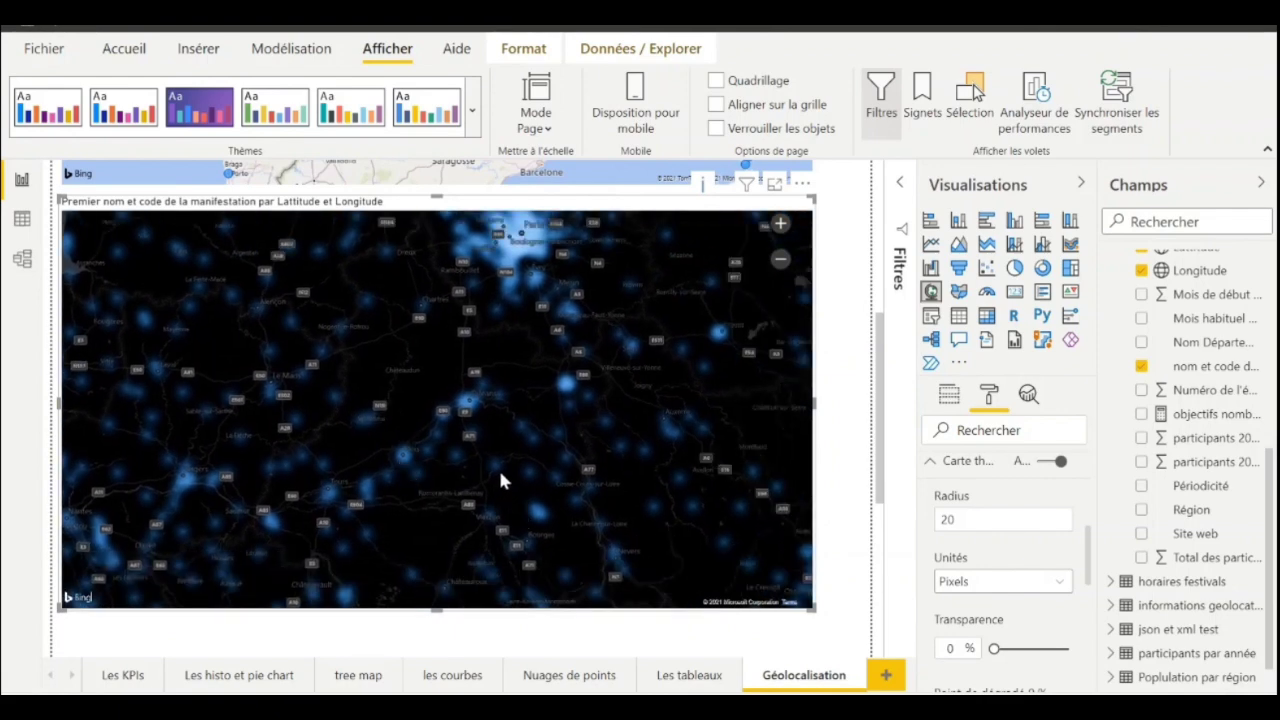
click(826, 500)
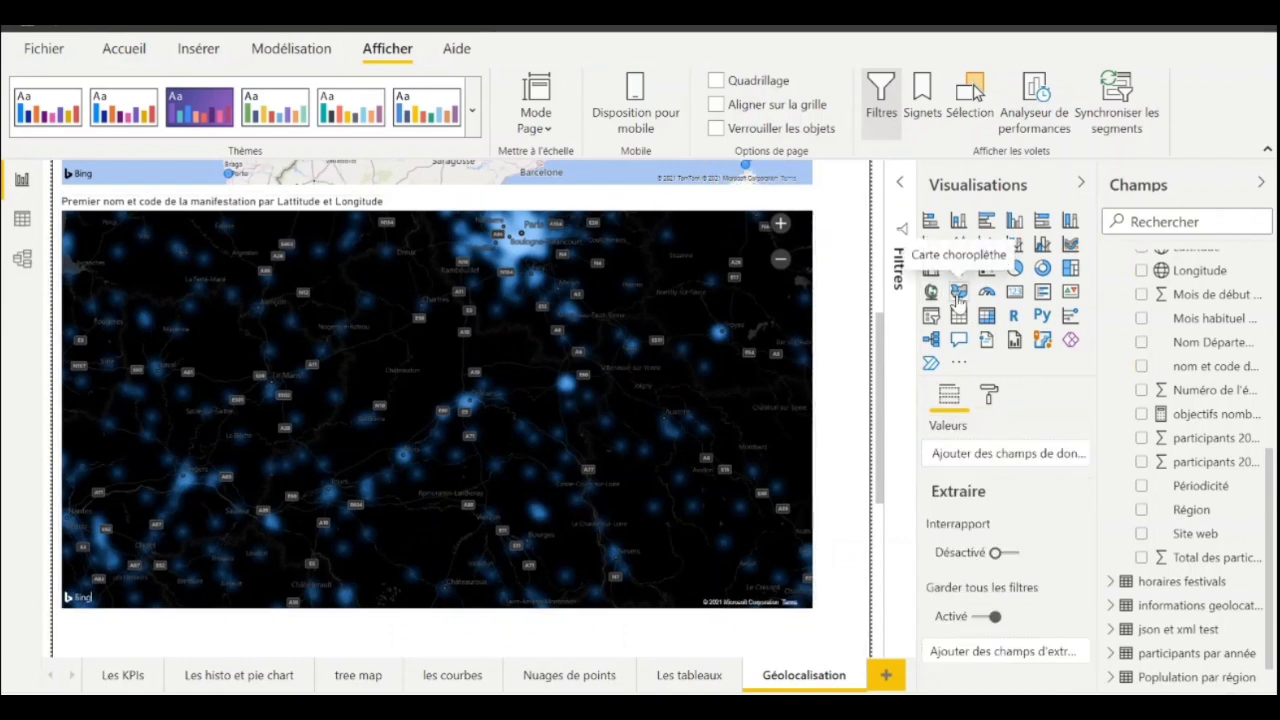
Add an empty filled map (Carte choroplèthe) below the heat map on the Géolocalisation page
scroll(864, 372, down, 5)
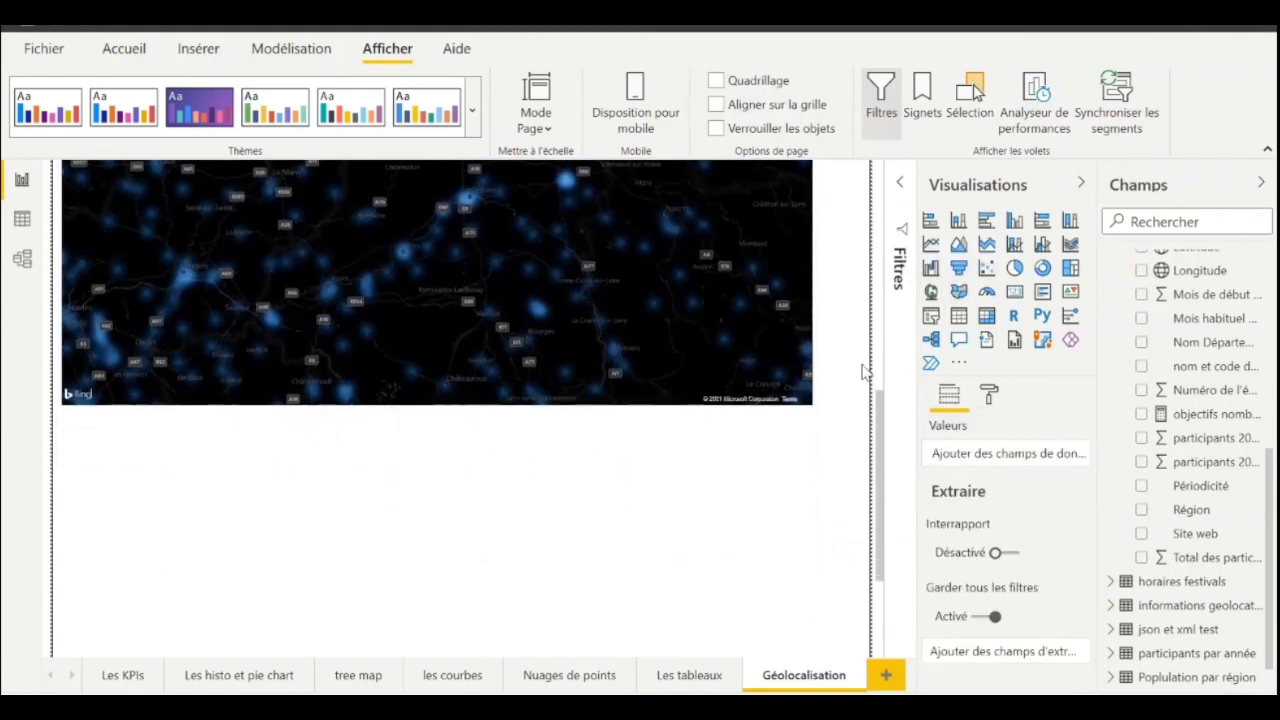
click(958, 291)
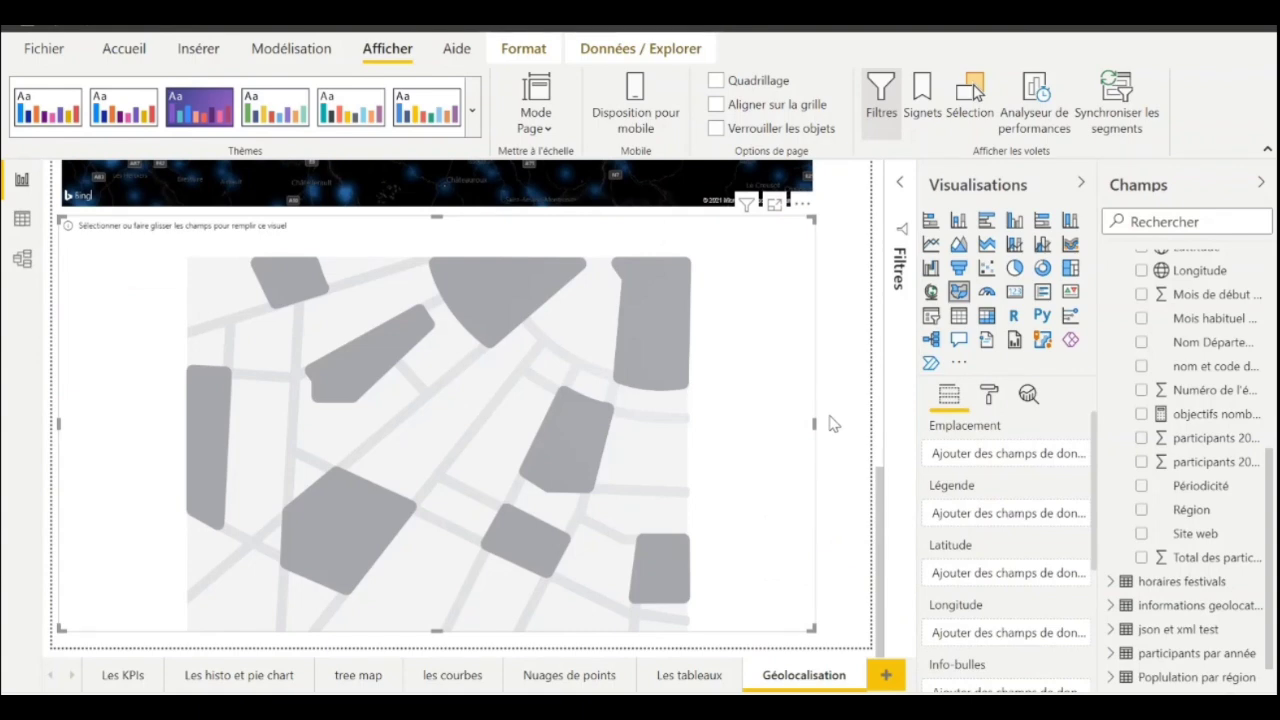
In the festivals data table, set the data category of the Région column to Région
click(22, 220)
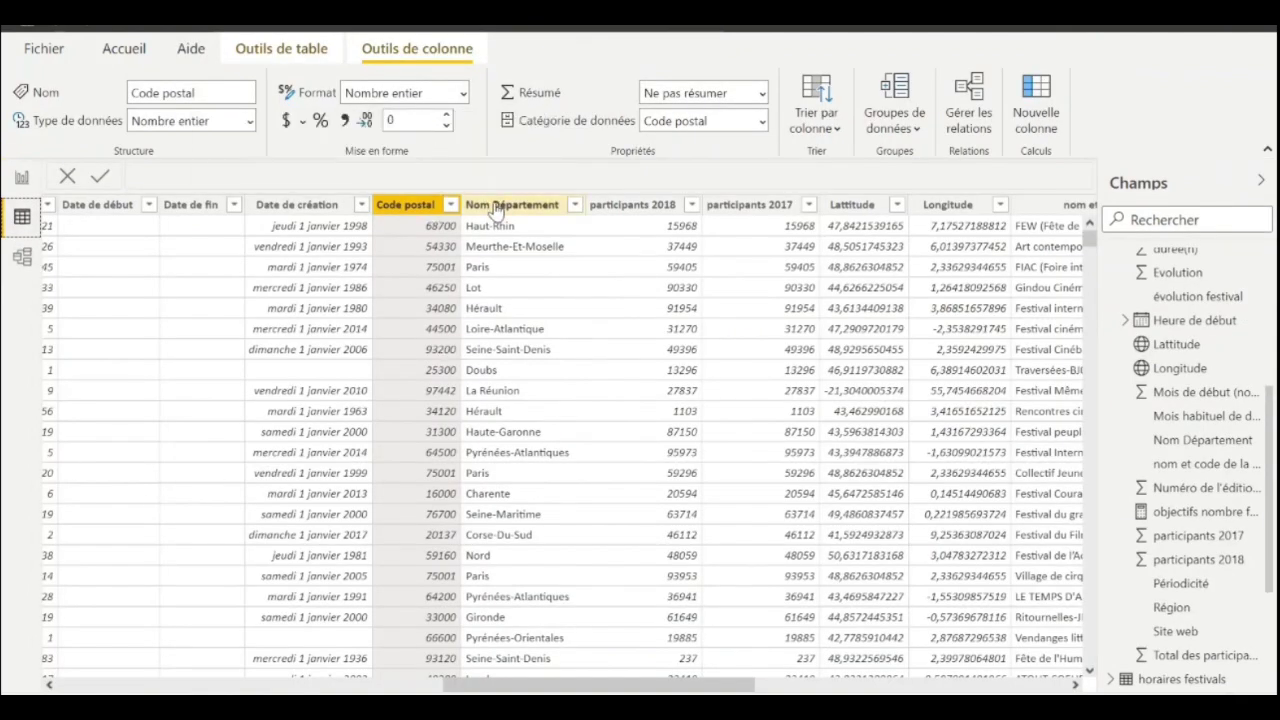
scroll(422, 240, left, 2)
scroll(422, 240, left, 8)
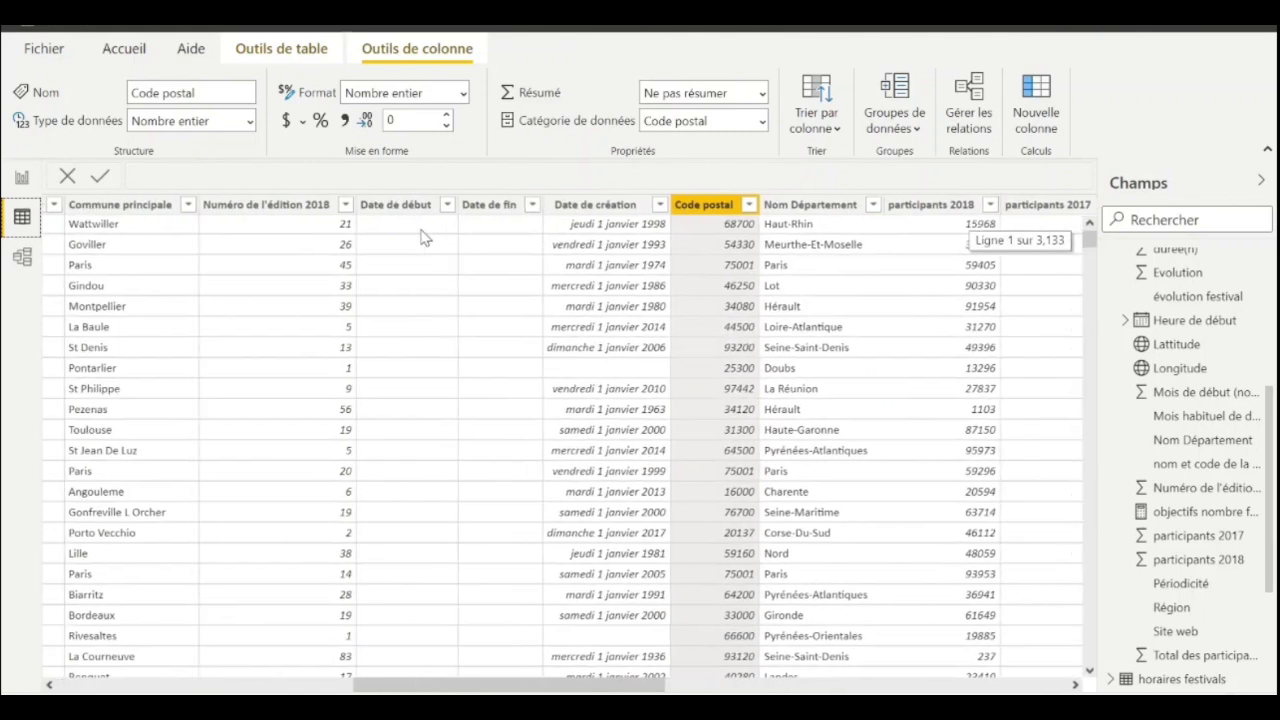
scroll(422, 237, left, 10)
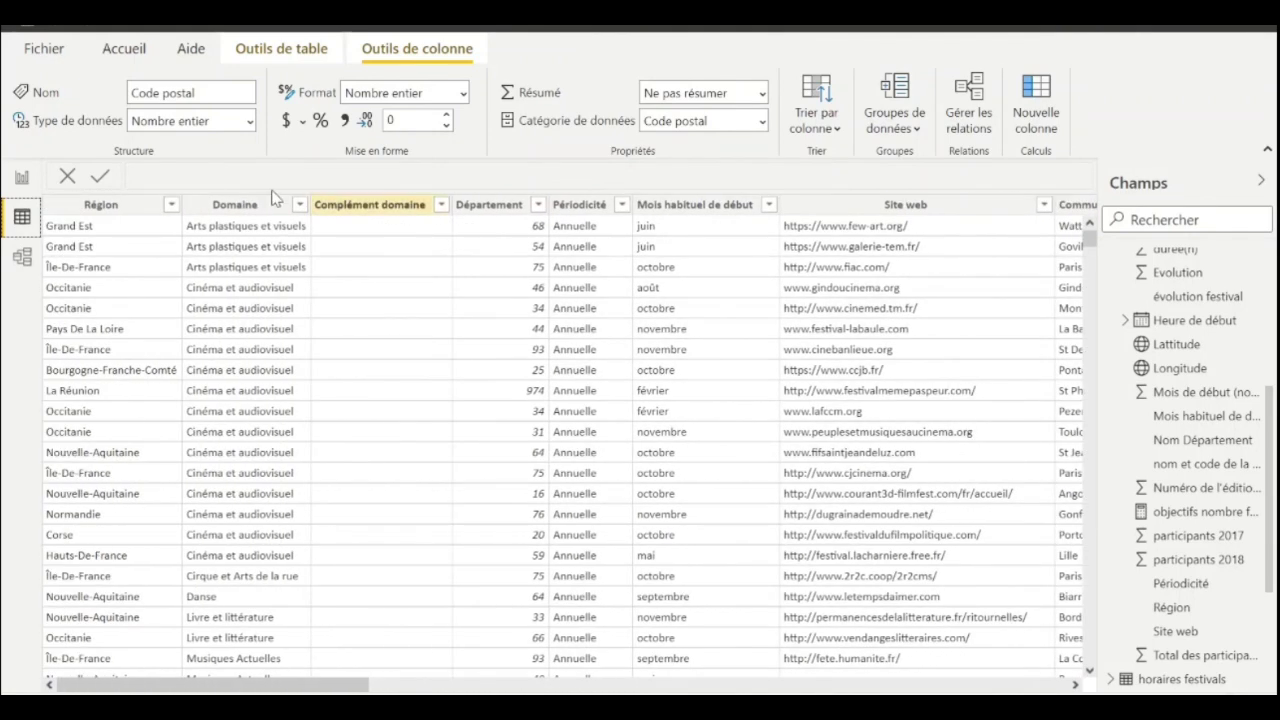
click(150, 208)
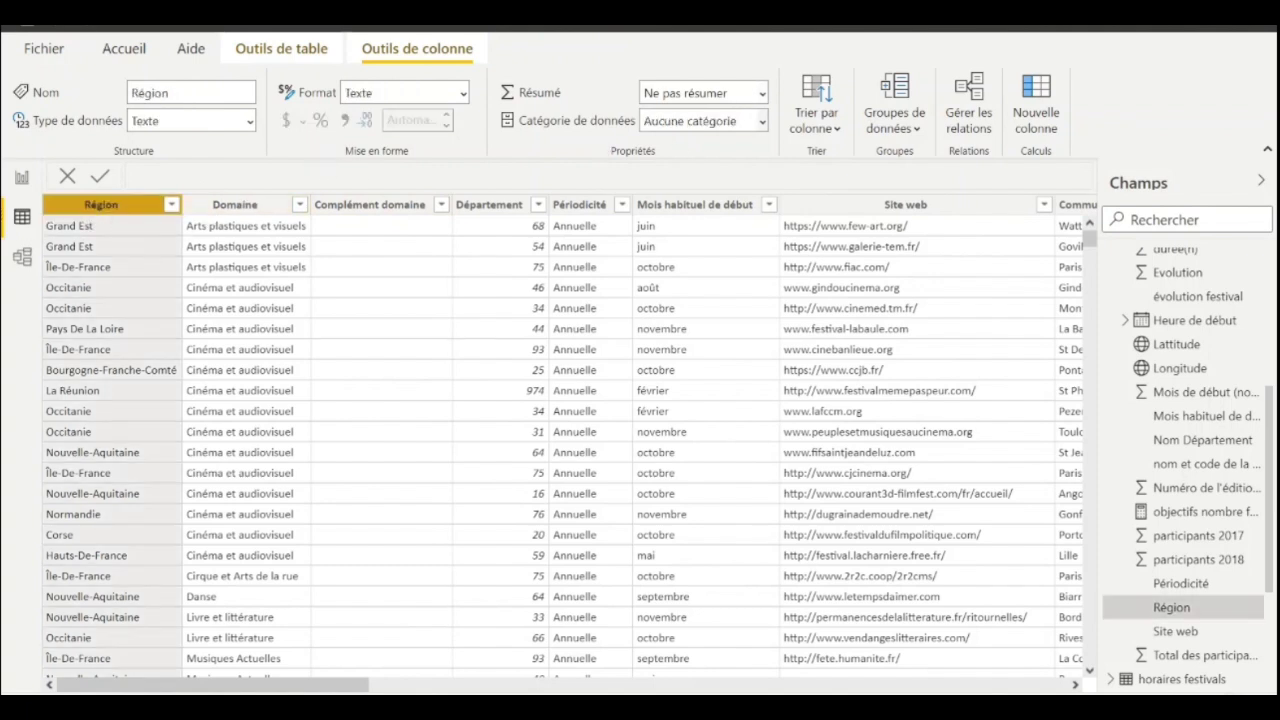
click(762, 121)
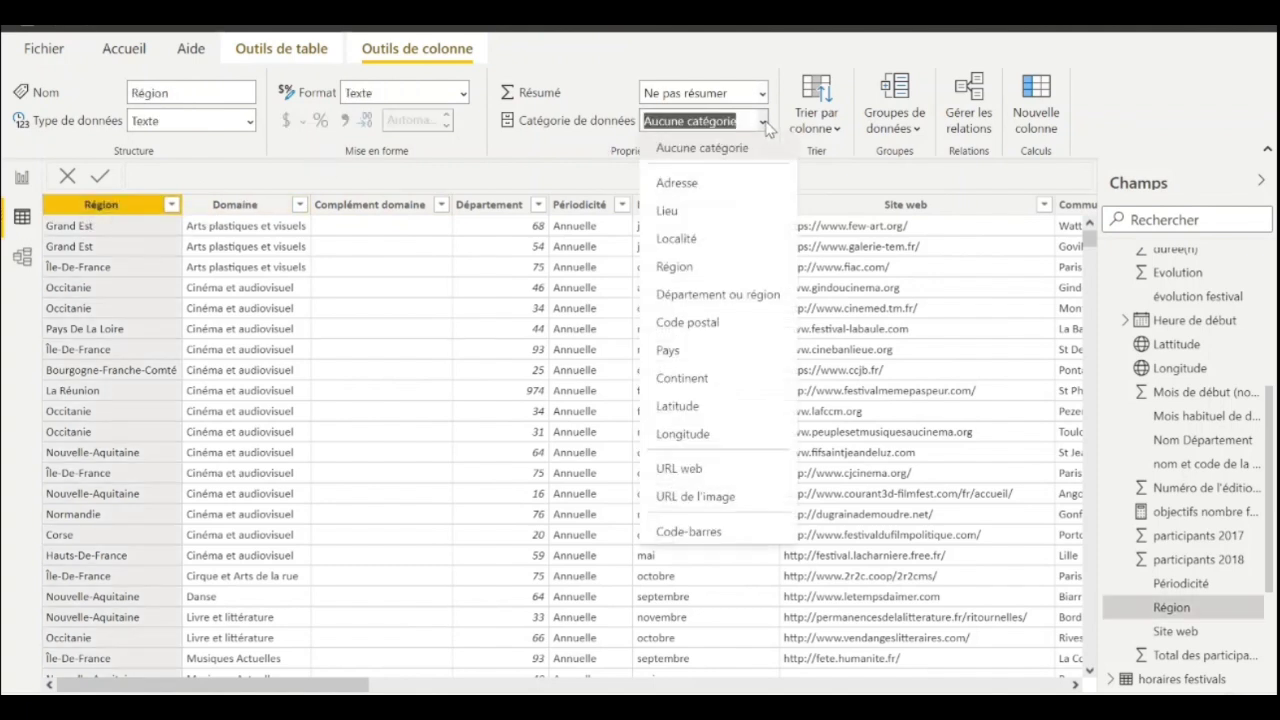
click(723, 272)
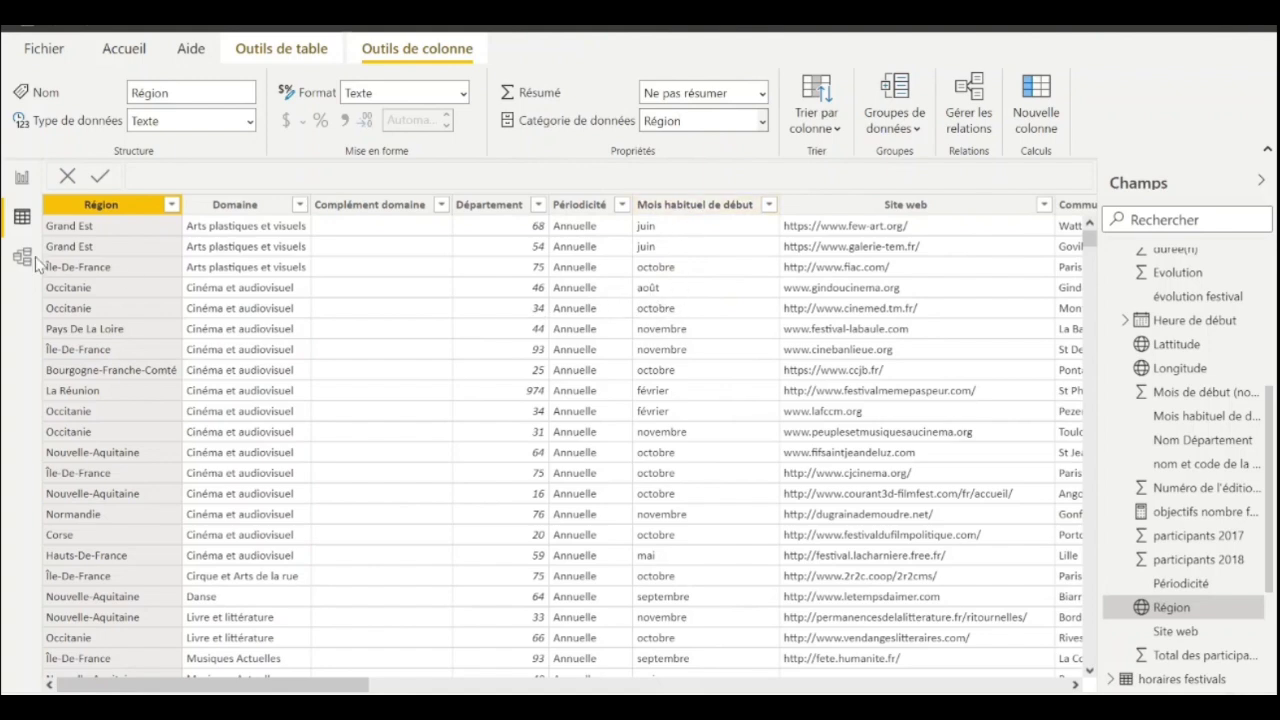
Back in the report, use the festivals table's Région field as the location of the empty filled map
click(24, 181)
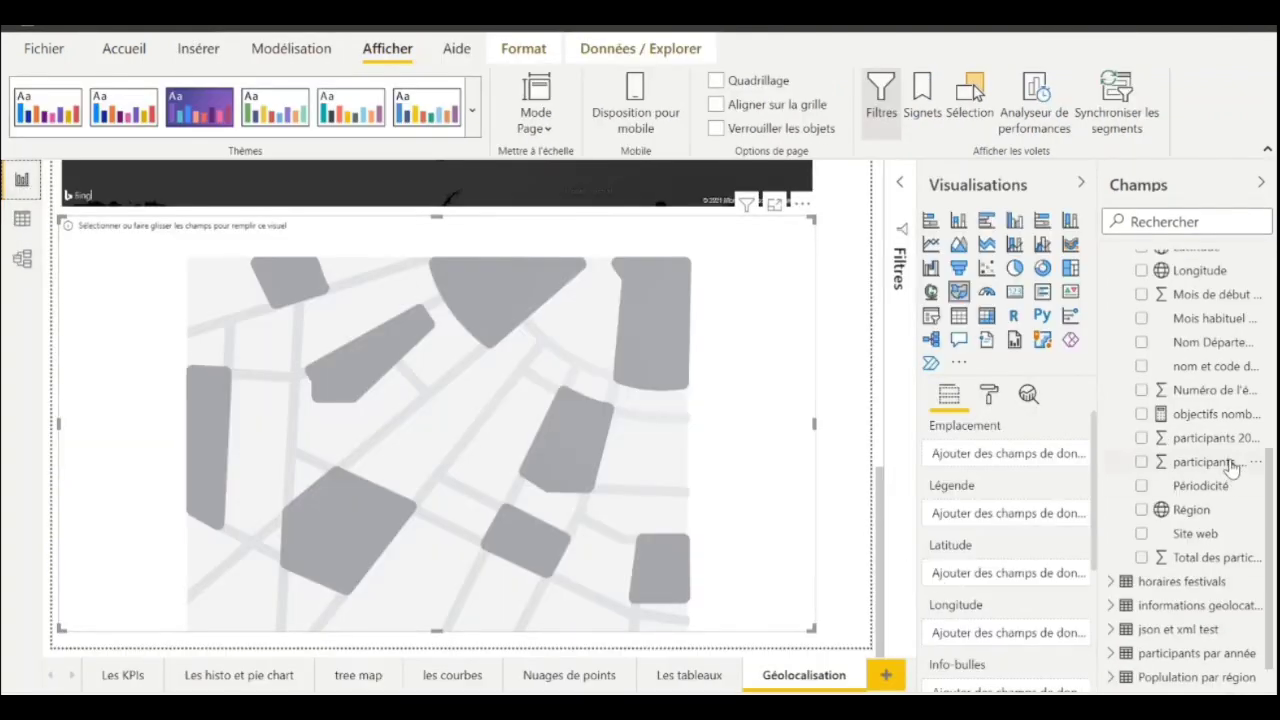
scroll(1207, 428, up, 3)
scroll(1207, 428, up, 1)
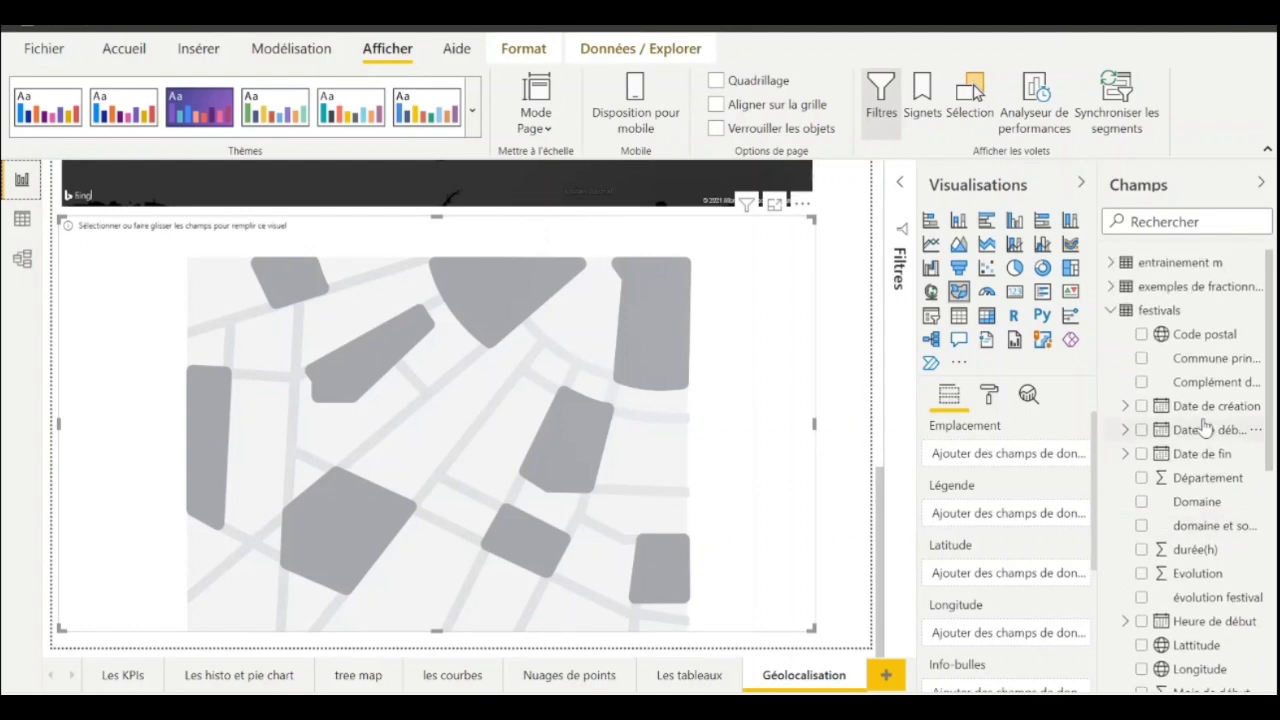
scroll(1175, 380, down, 2)
scroll(1170, 373, down, 2)
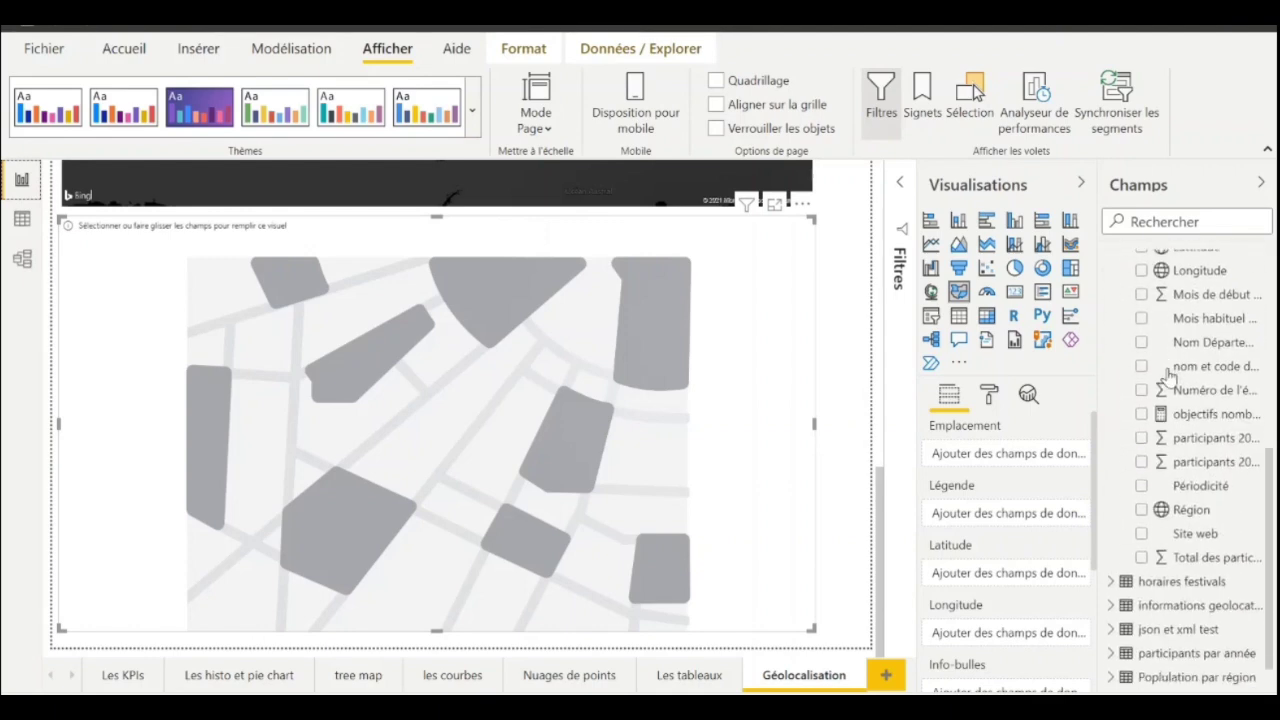
drag(1156, 510, 1007, 462)
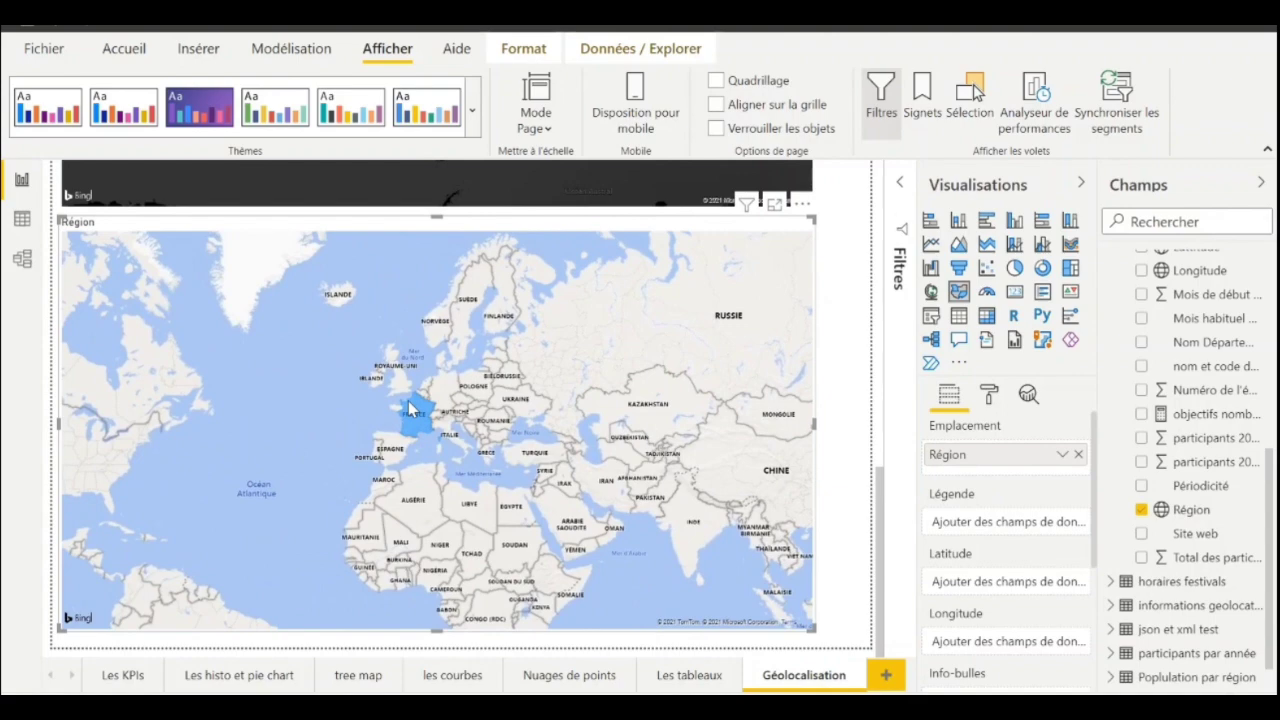
Examine the filled regions of France, highlighting Centre-Val de Loire on the map and clearing the highlight again
scroll(416, 416, up, 4)
scroll(426, 431, up, 3)
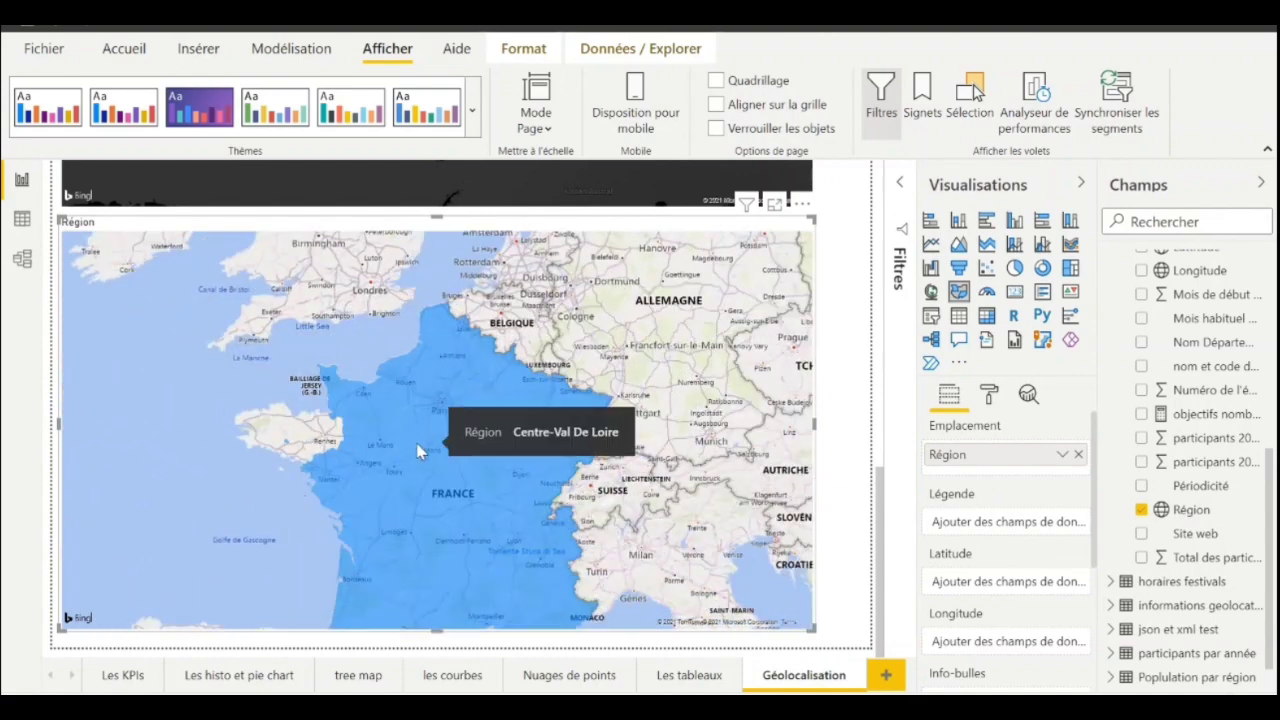
scroll(276, 434, up, 2)
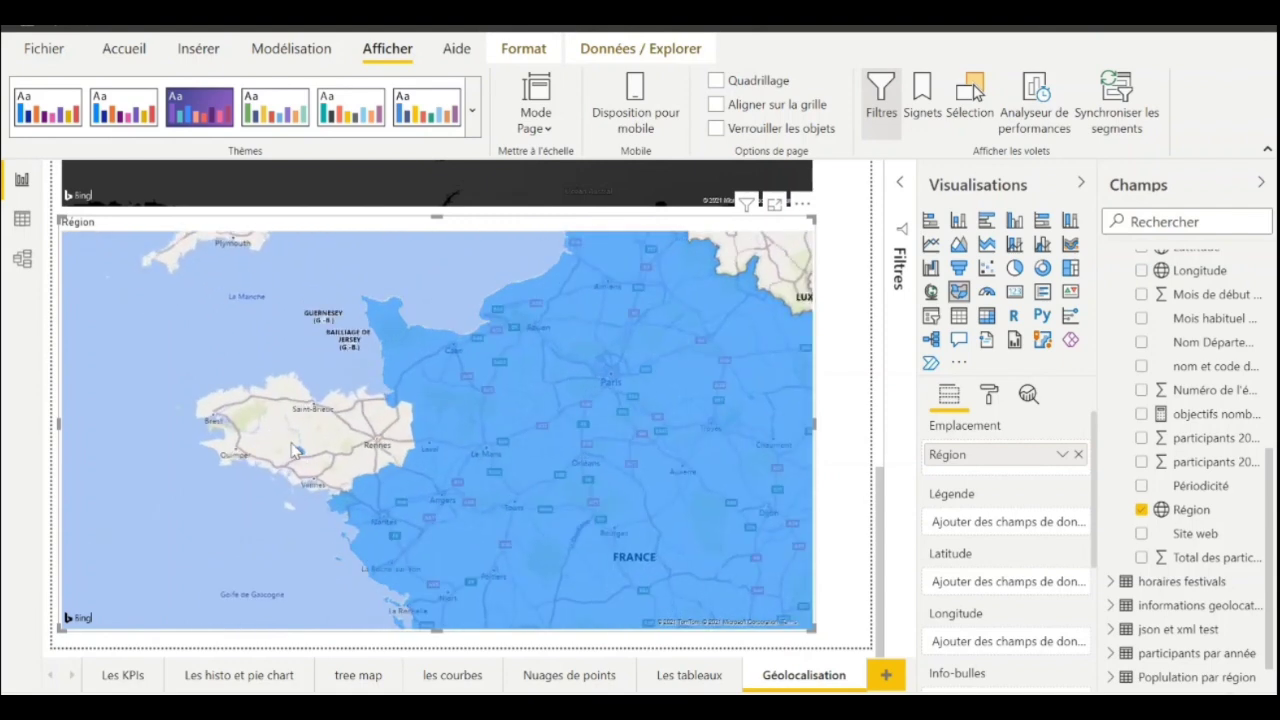
mouse_move(303, 457)
click(455, 443)
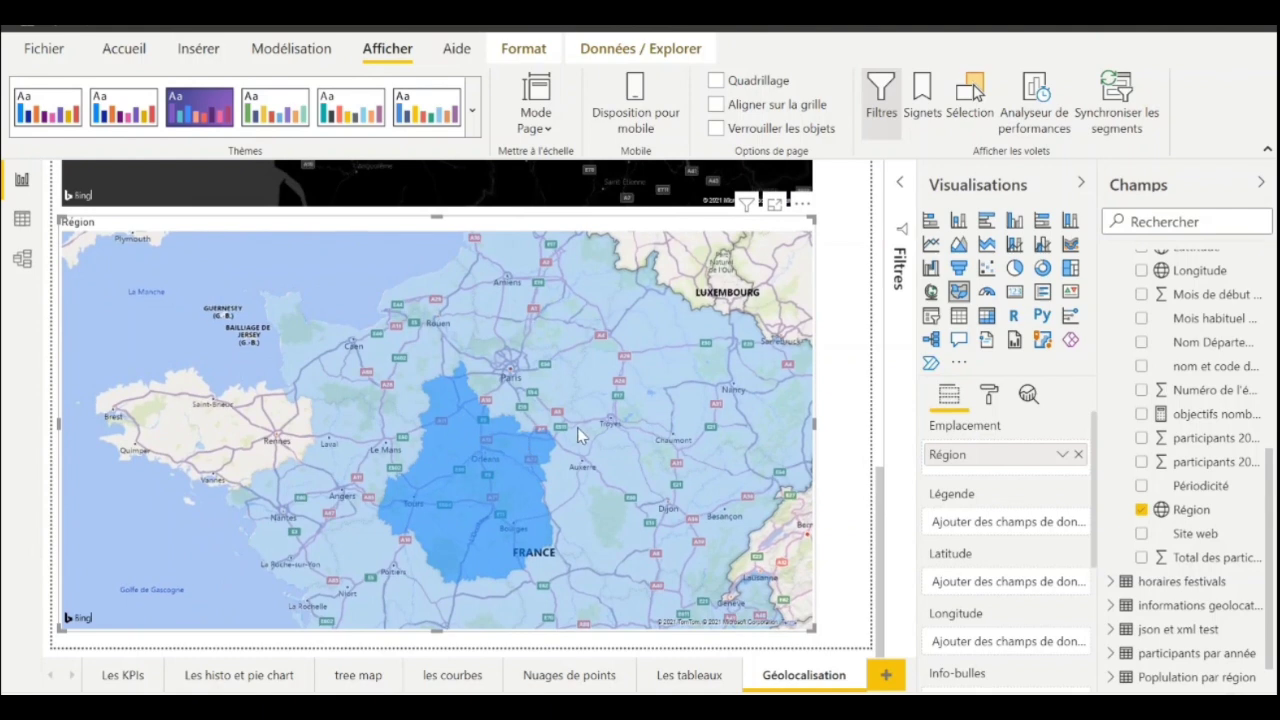
click(500, 460)
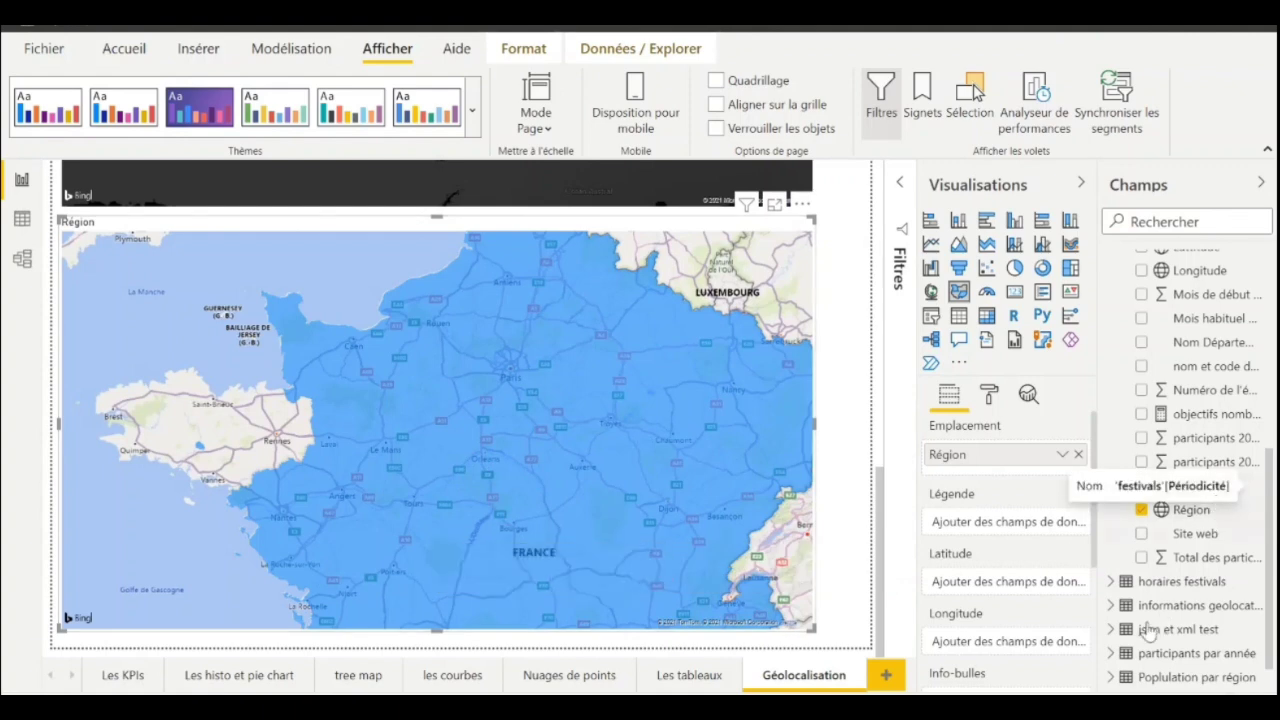
Use Région as the filled map's legend and inspect the separately coloured regions across France
drag(1190, 512, 983, 535)
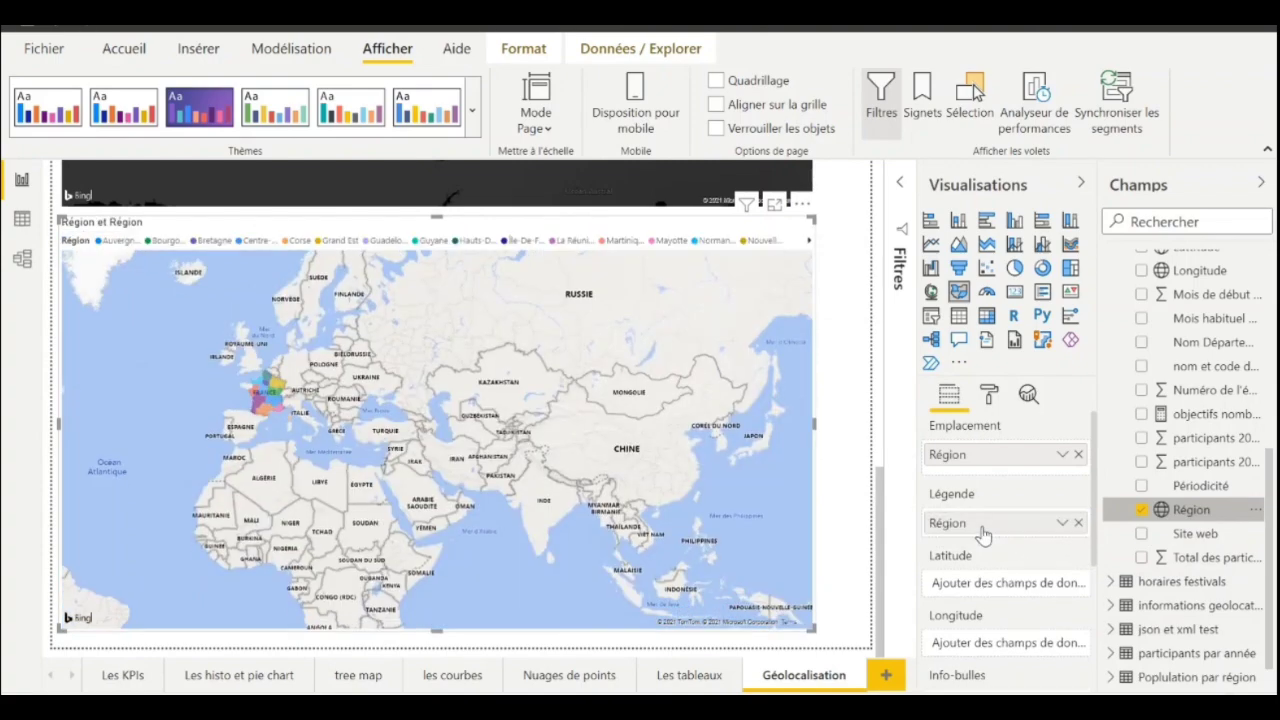
mouse_move(259, 408)
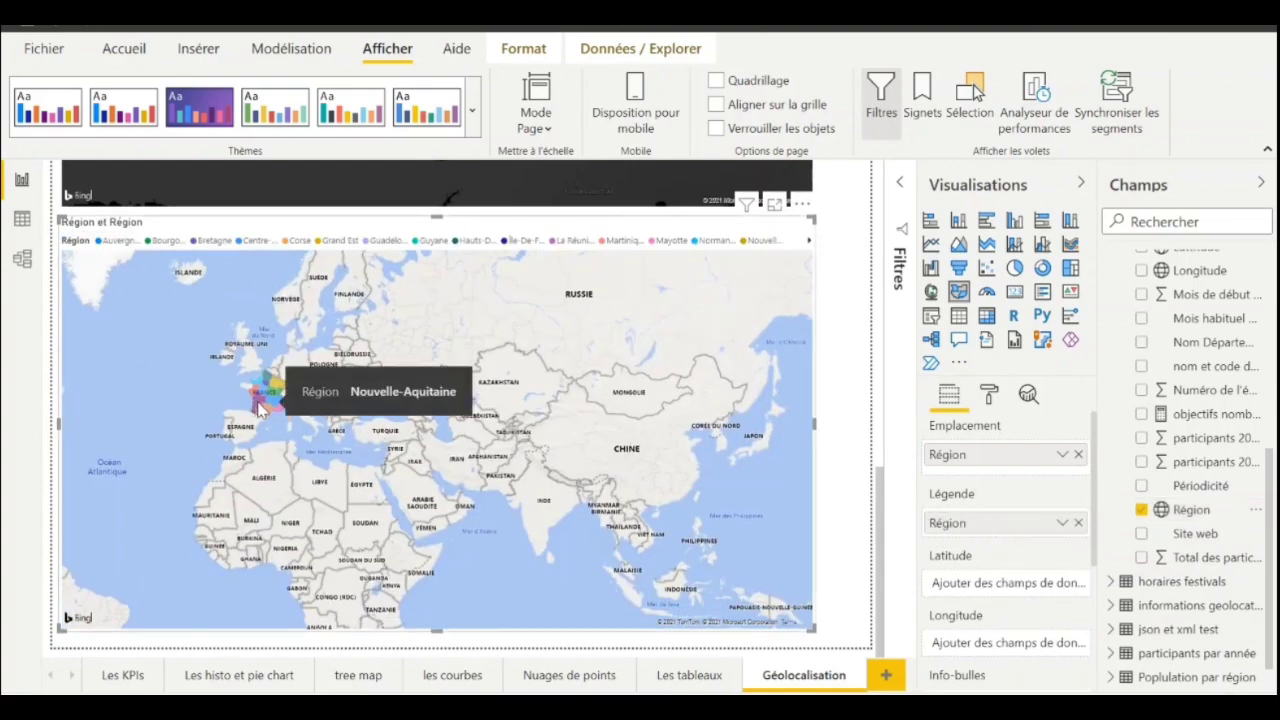
scroll(259, 408, up, 6)
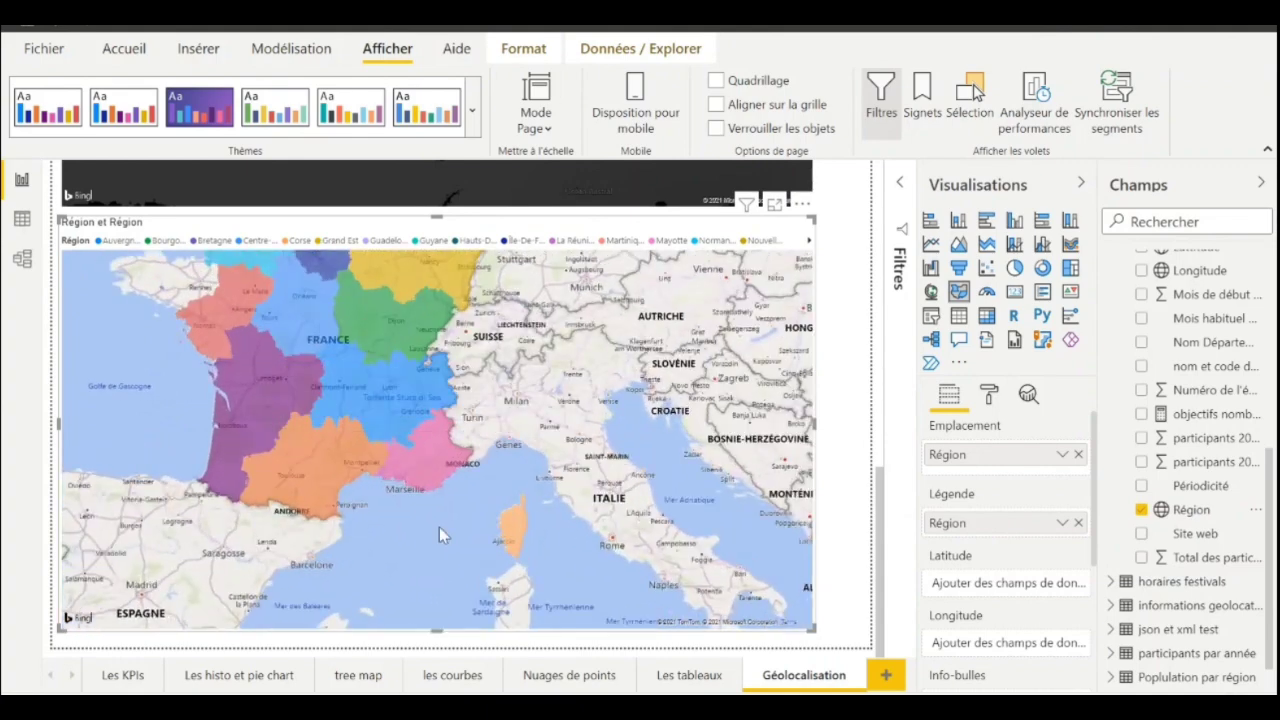
drag(433, 525, 544, 568)
mouse_move(427, 382)
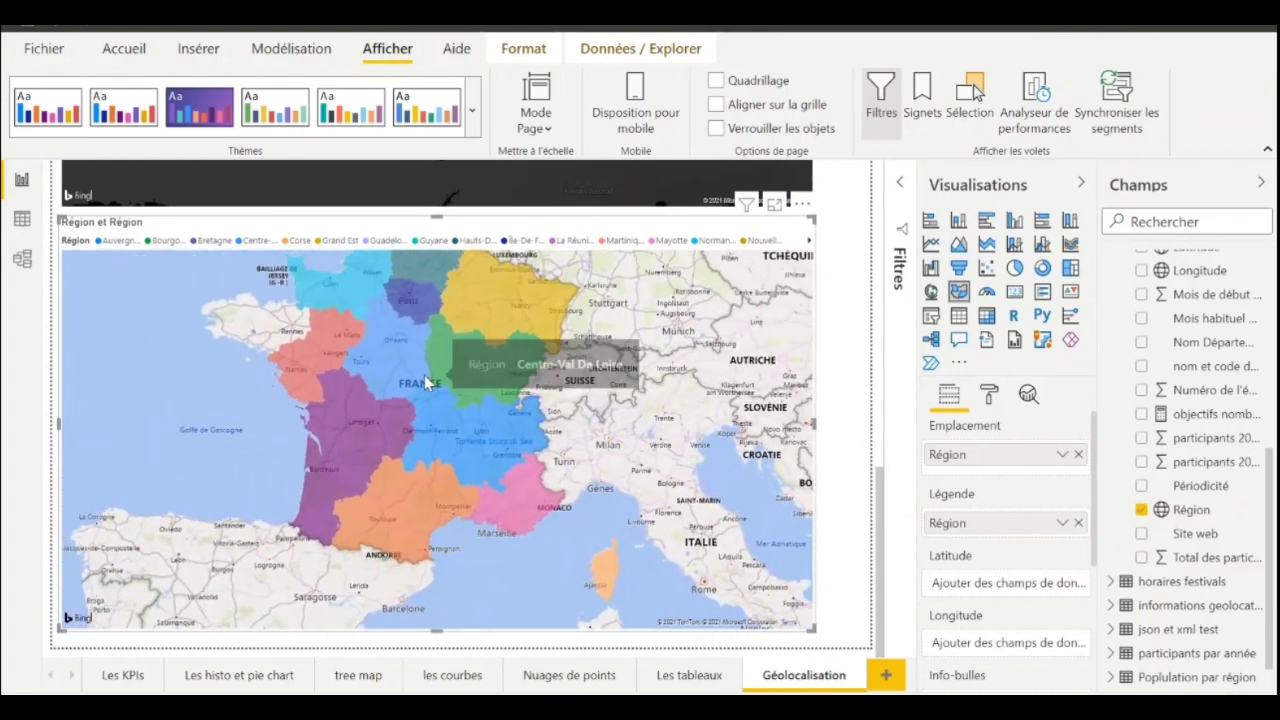
scroll(427, 382, up, 2)
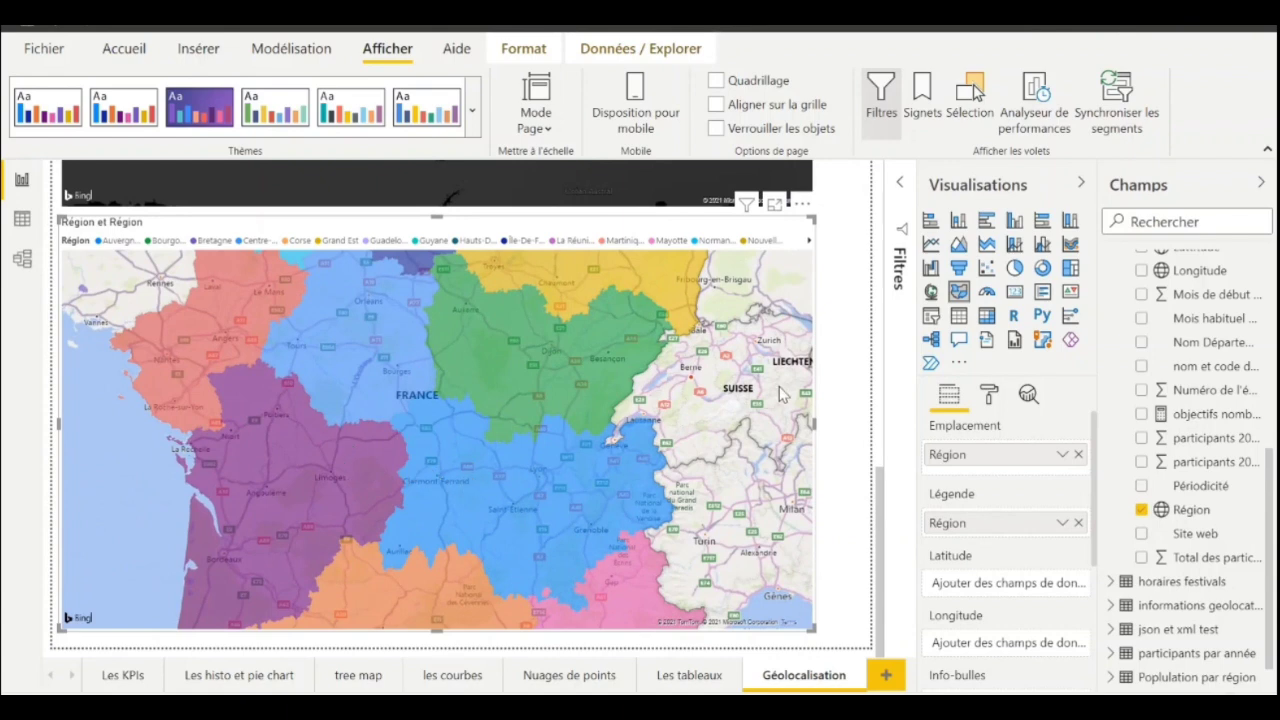
drag(745, 397, 764, 533)
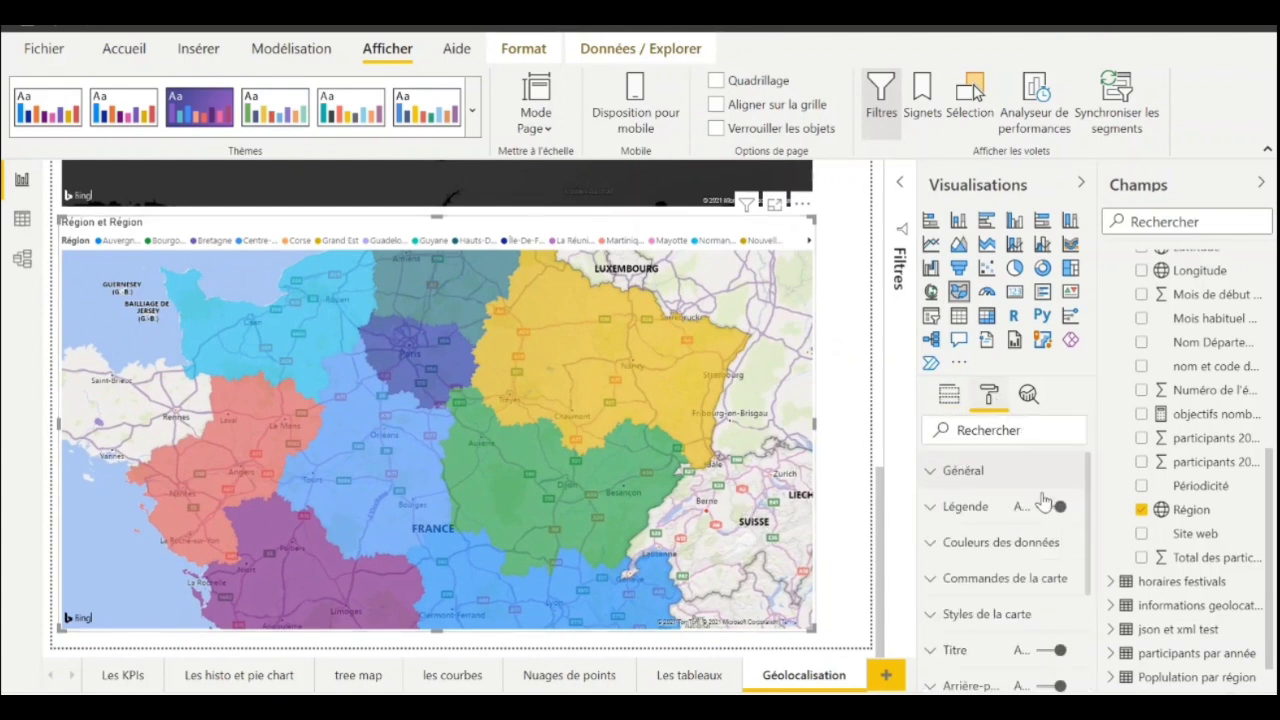
Set the filled map's style theme to Aérien and frame mainland France in the view
scroll(985, 545, down, 2)
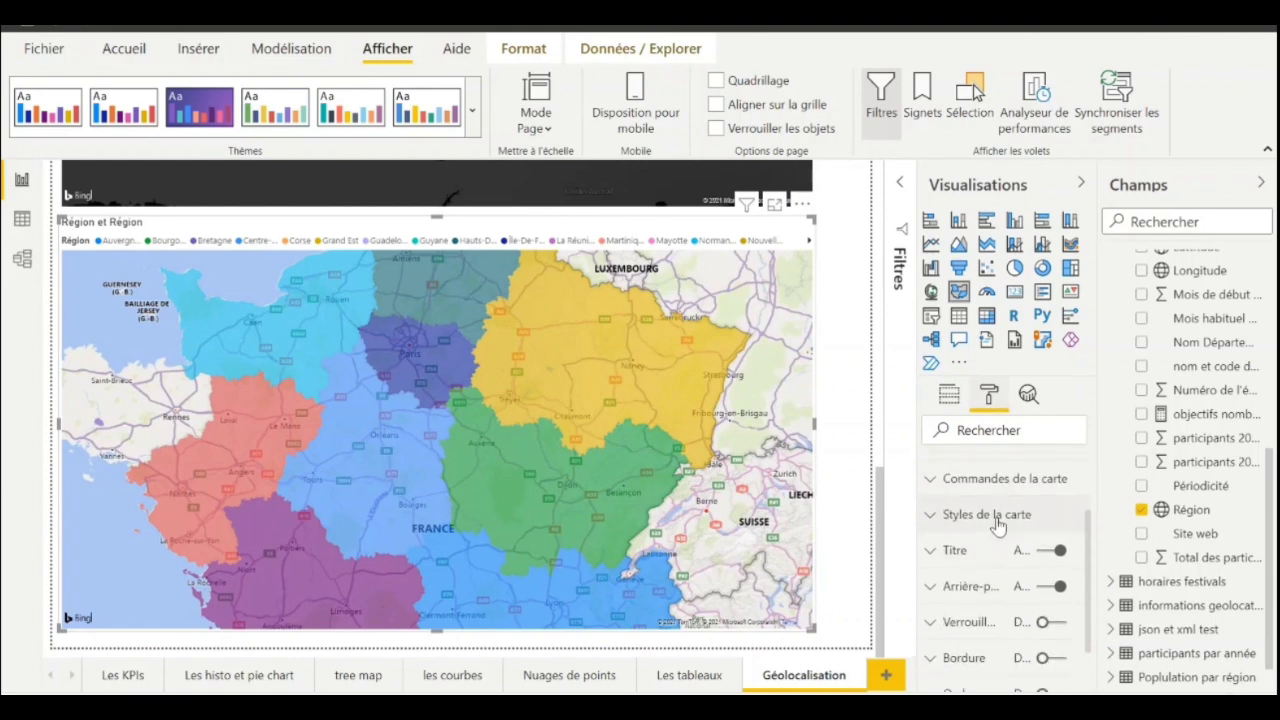
click(992, 516)
click(958, 574)
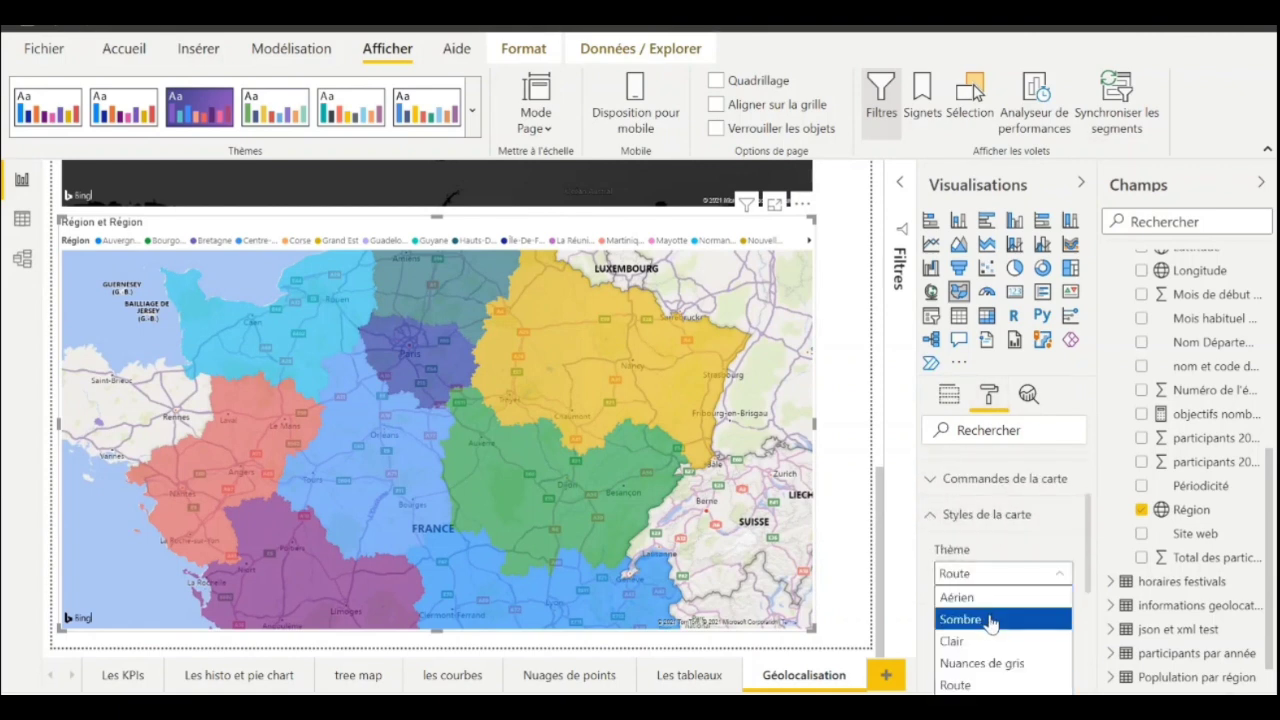
click(962, 597)
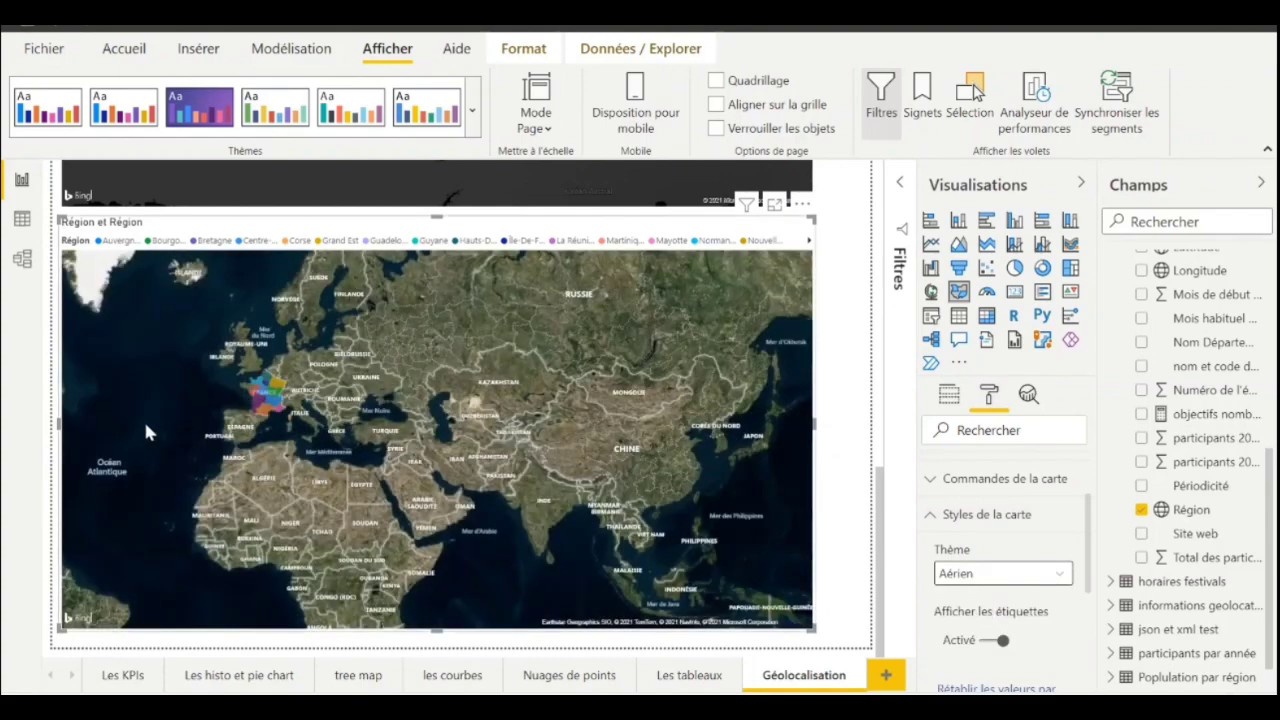
scroll(262, 400, up, 2)
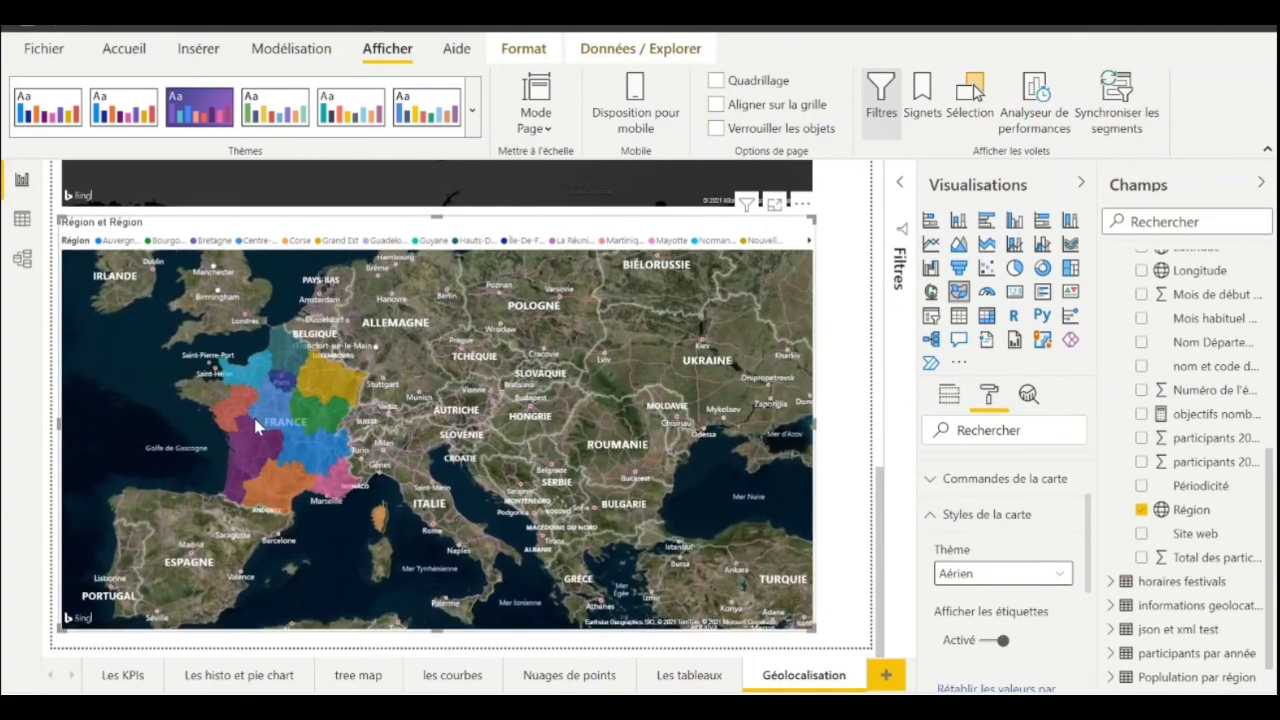
scroll(254, 420, up, 5)
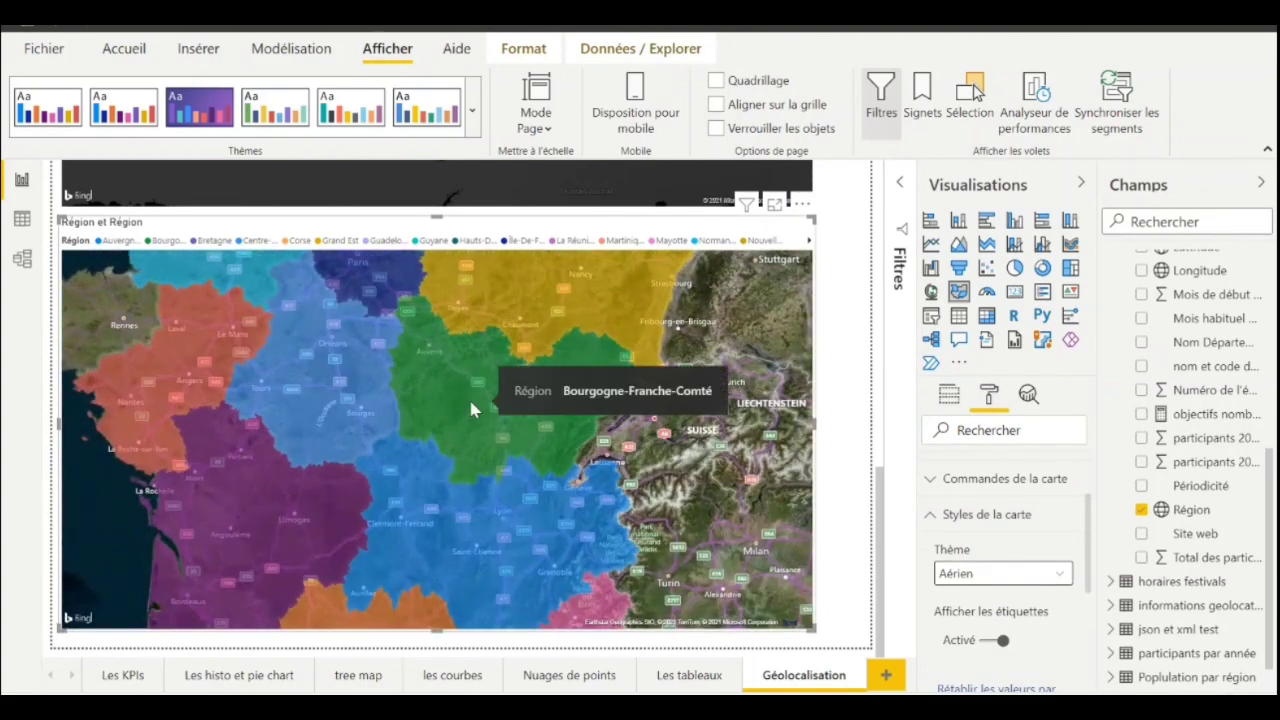
click(950, 395)
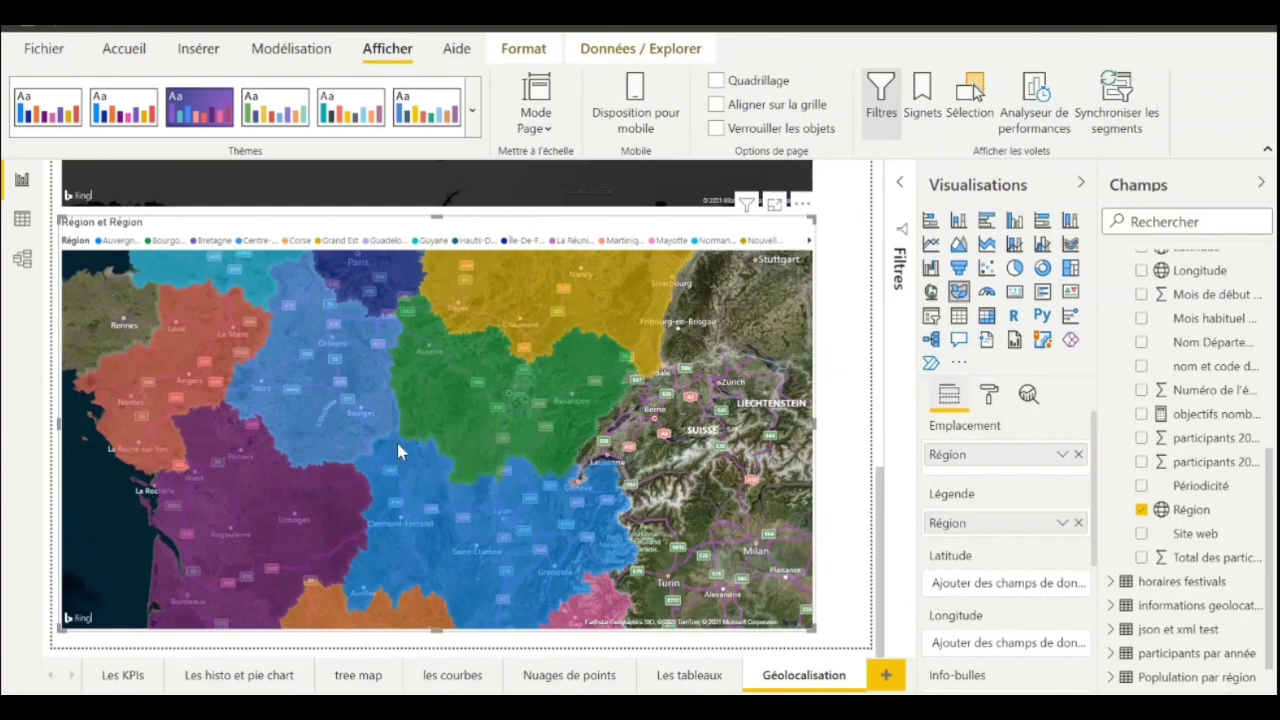
scroll(397, 443, down, 2)
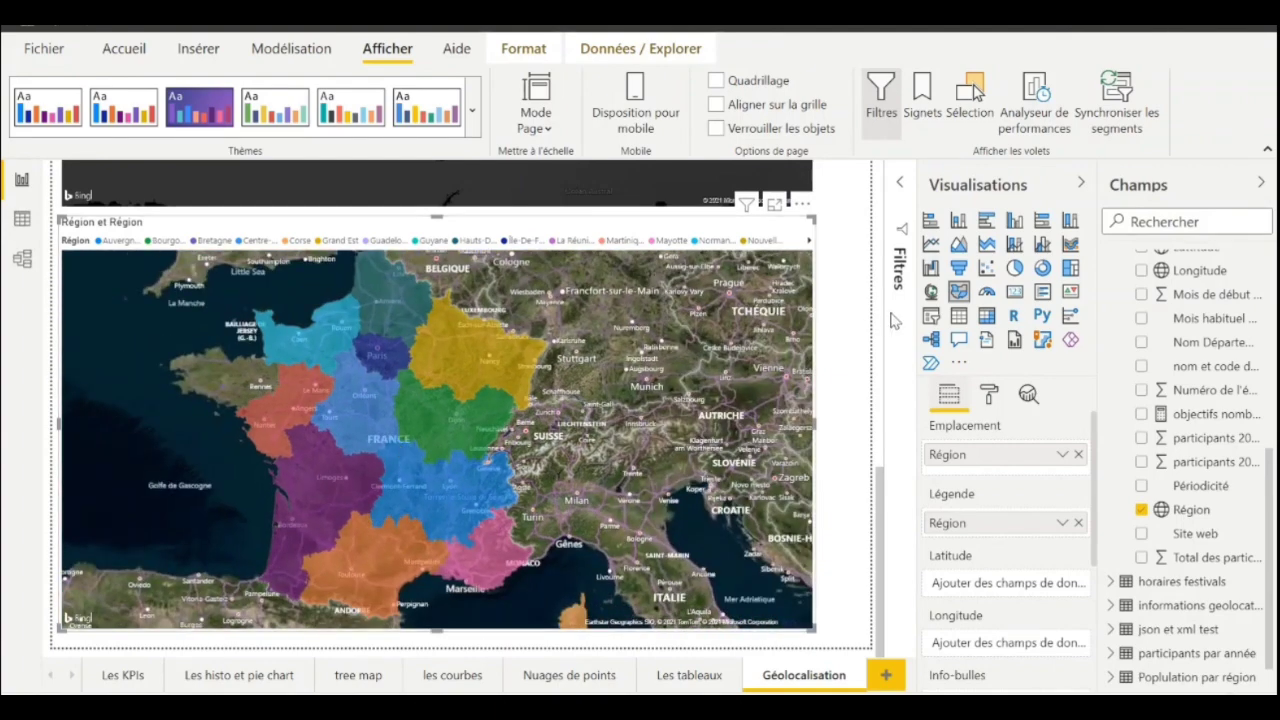
Deselect the filled map and review the postal code bubble map over France and its neighbours
click(857, 328)
scroll(855, 330, up, 5)
scroll(855, 330, up, 2)
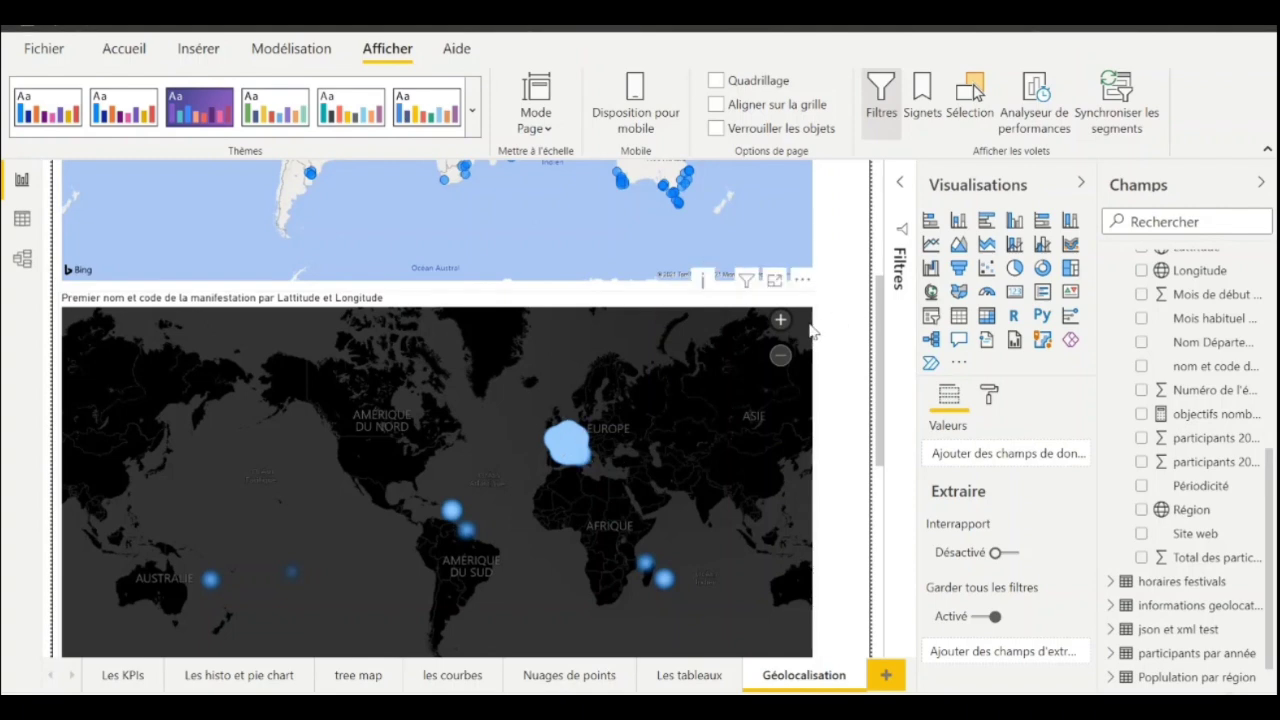
scroll(833, 325, up, 4)
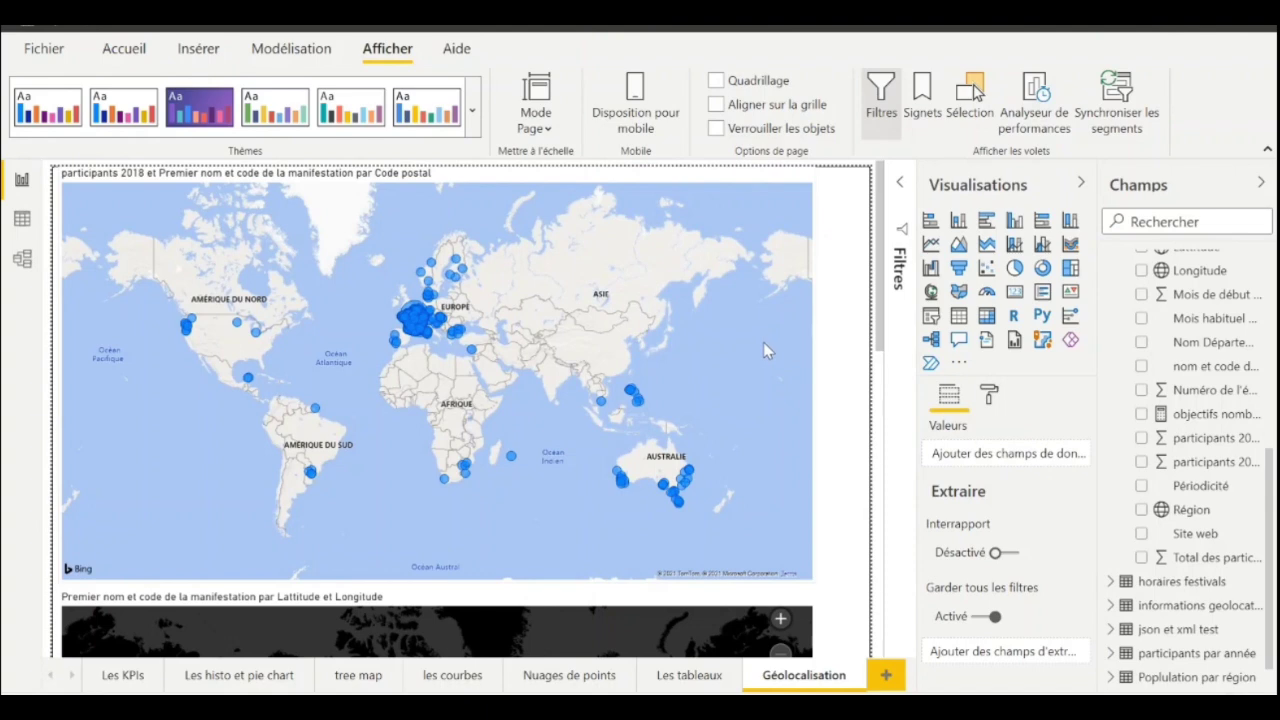
scroll(432, 340, up, 3)
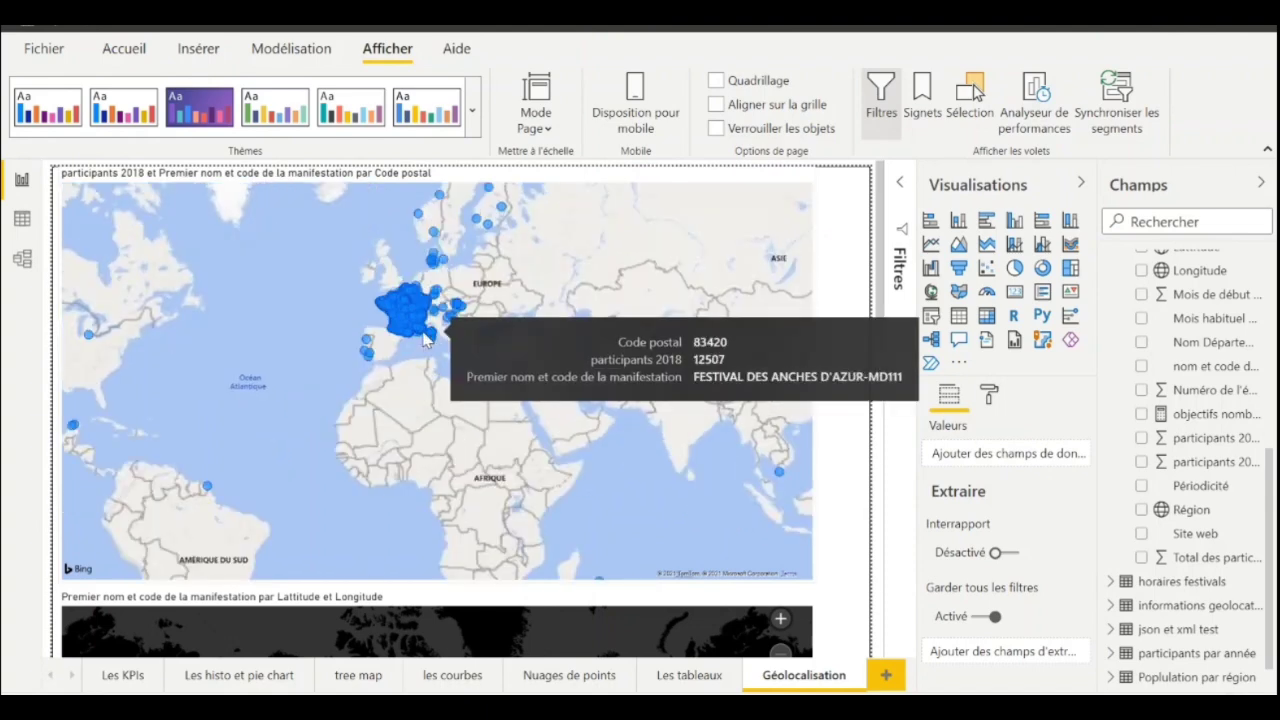
scroll(407, 313, up, 4)
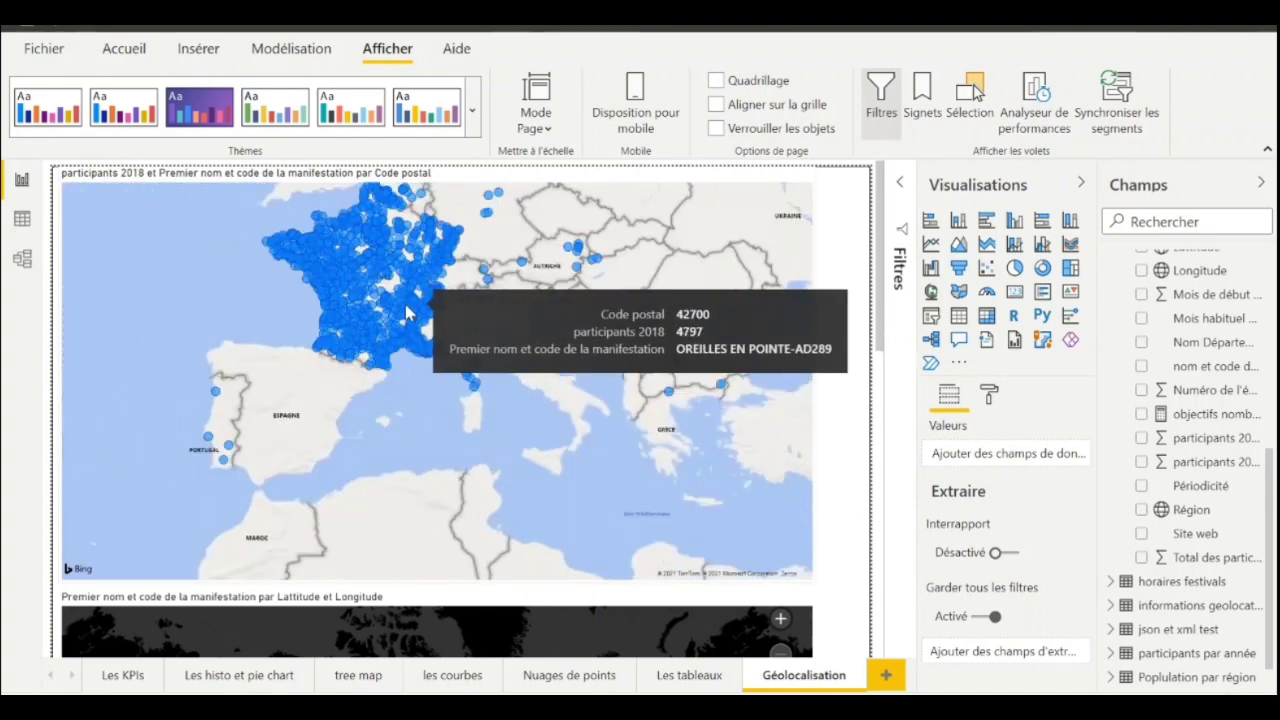
Review the heat map's festival density over France and around Paris, then deselect it and return to the filled region map
scroll(821, 360, down, 4)
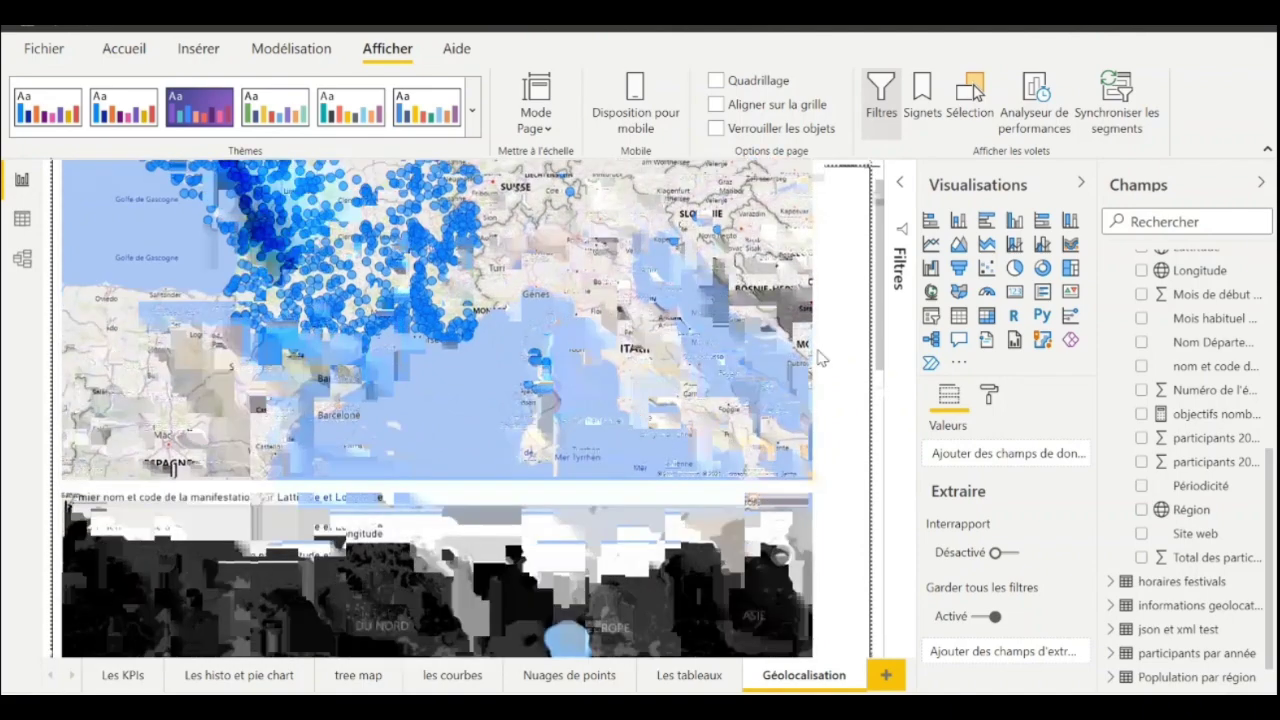
scroll(575, 370, up, 5)
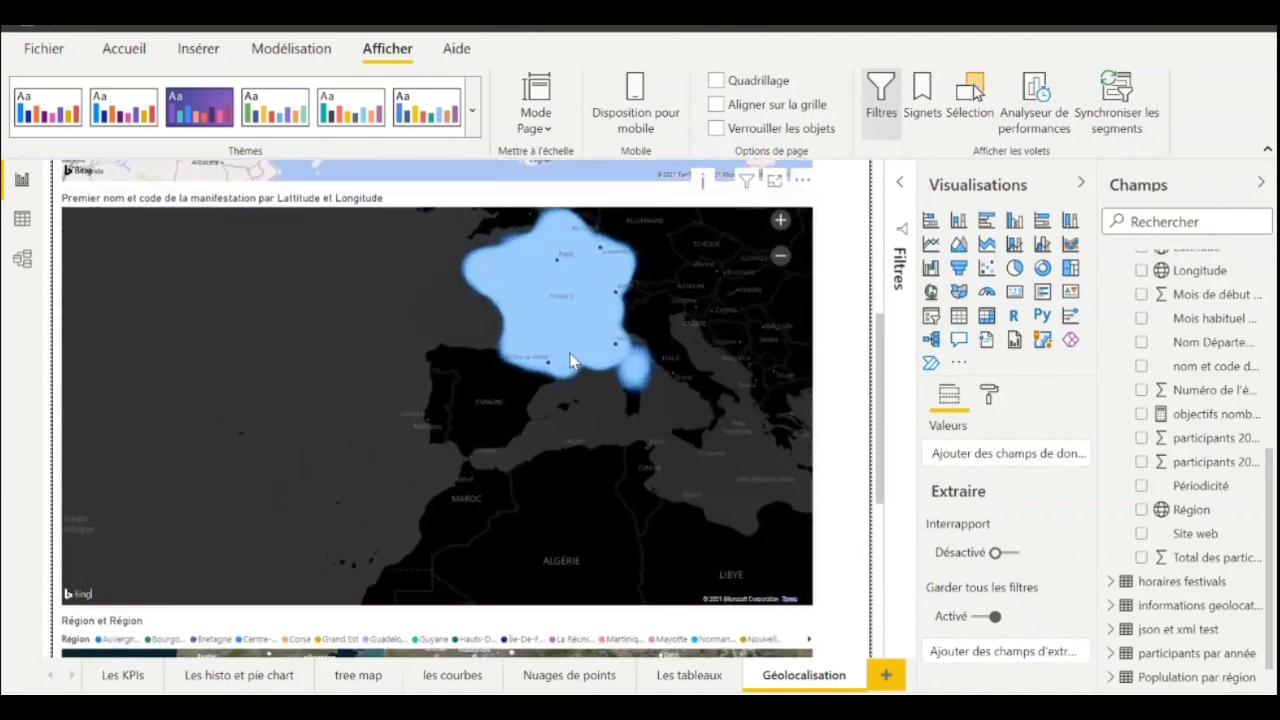
drag(575, 370, 583, 484)
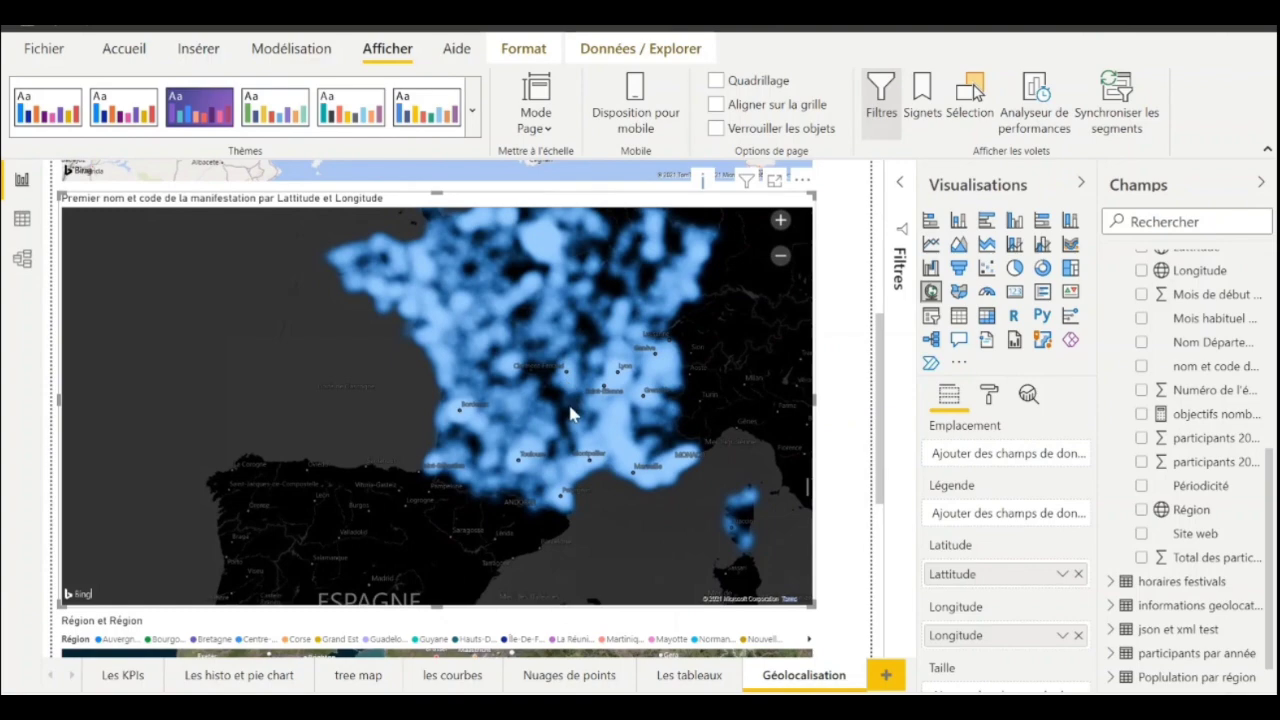
drag(567, 432, 491, 515)
scroll(477, 432, up, 3)
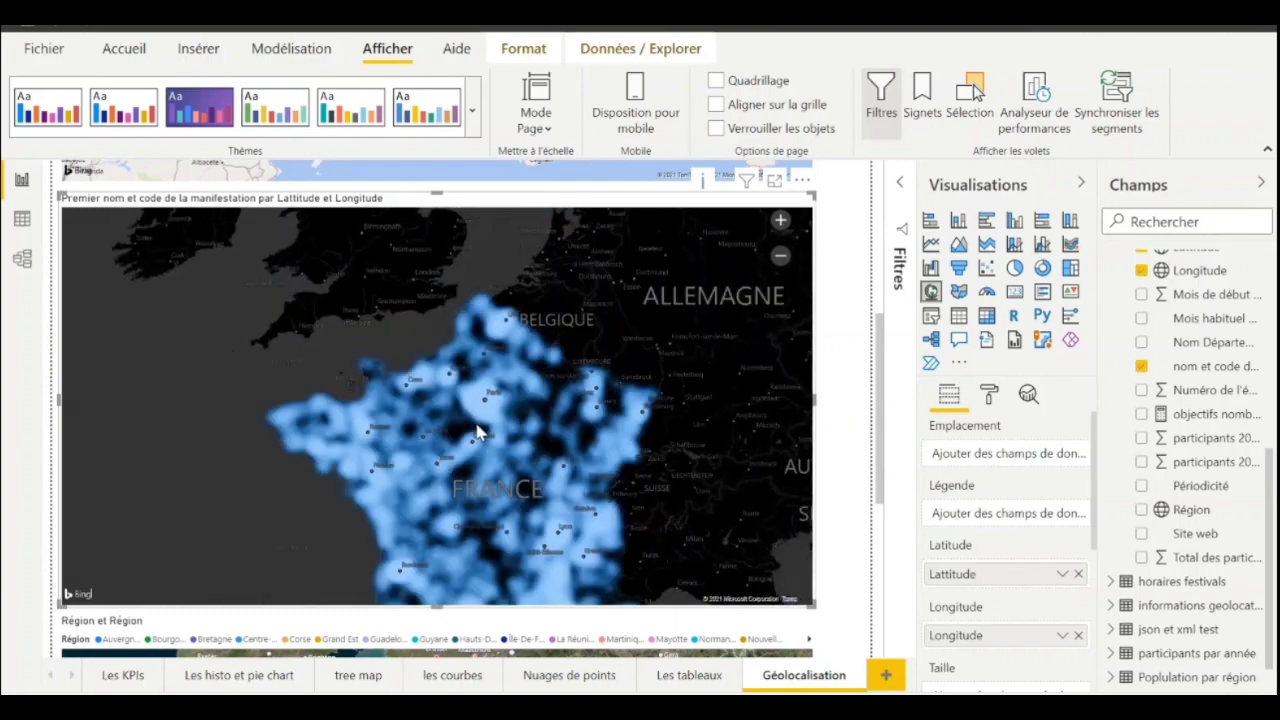
scroll(476, 424, up, 1)
scroll(500, 425, down, 1)
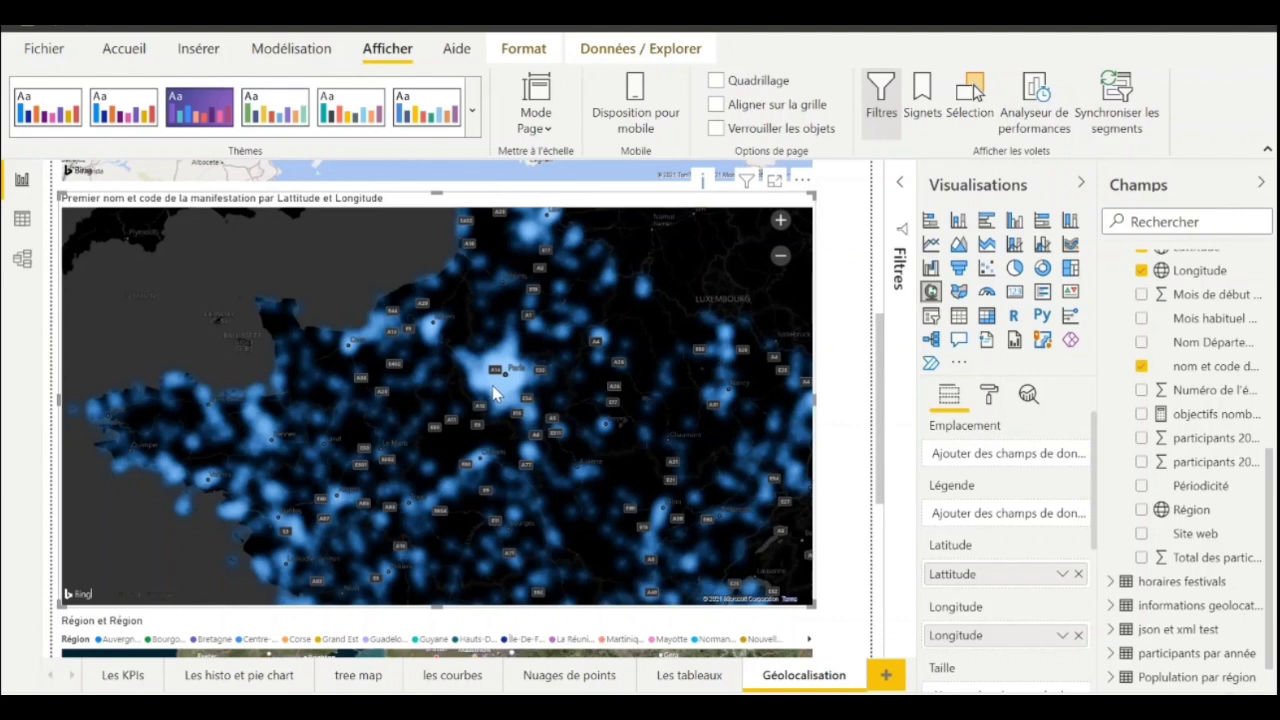
click(832, 392)
scroll(828, 392, down, 5)
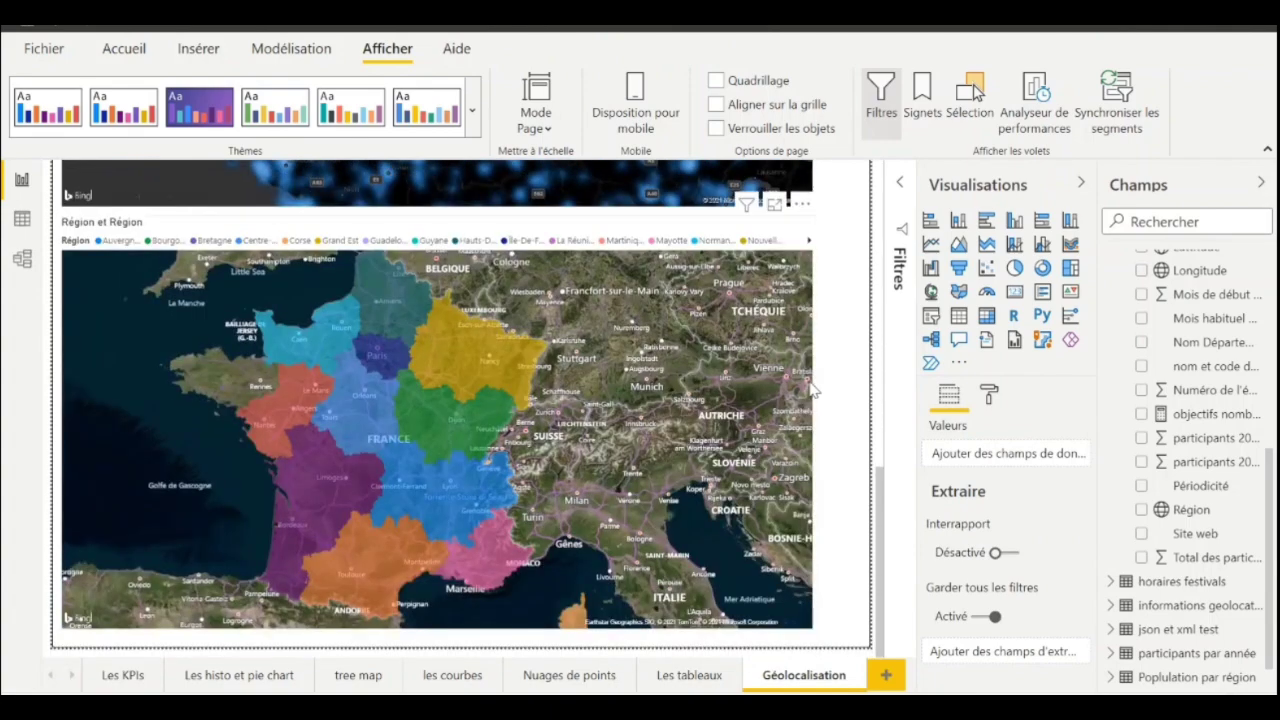